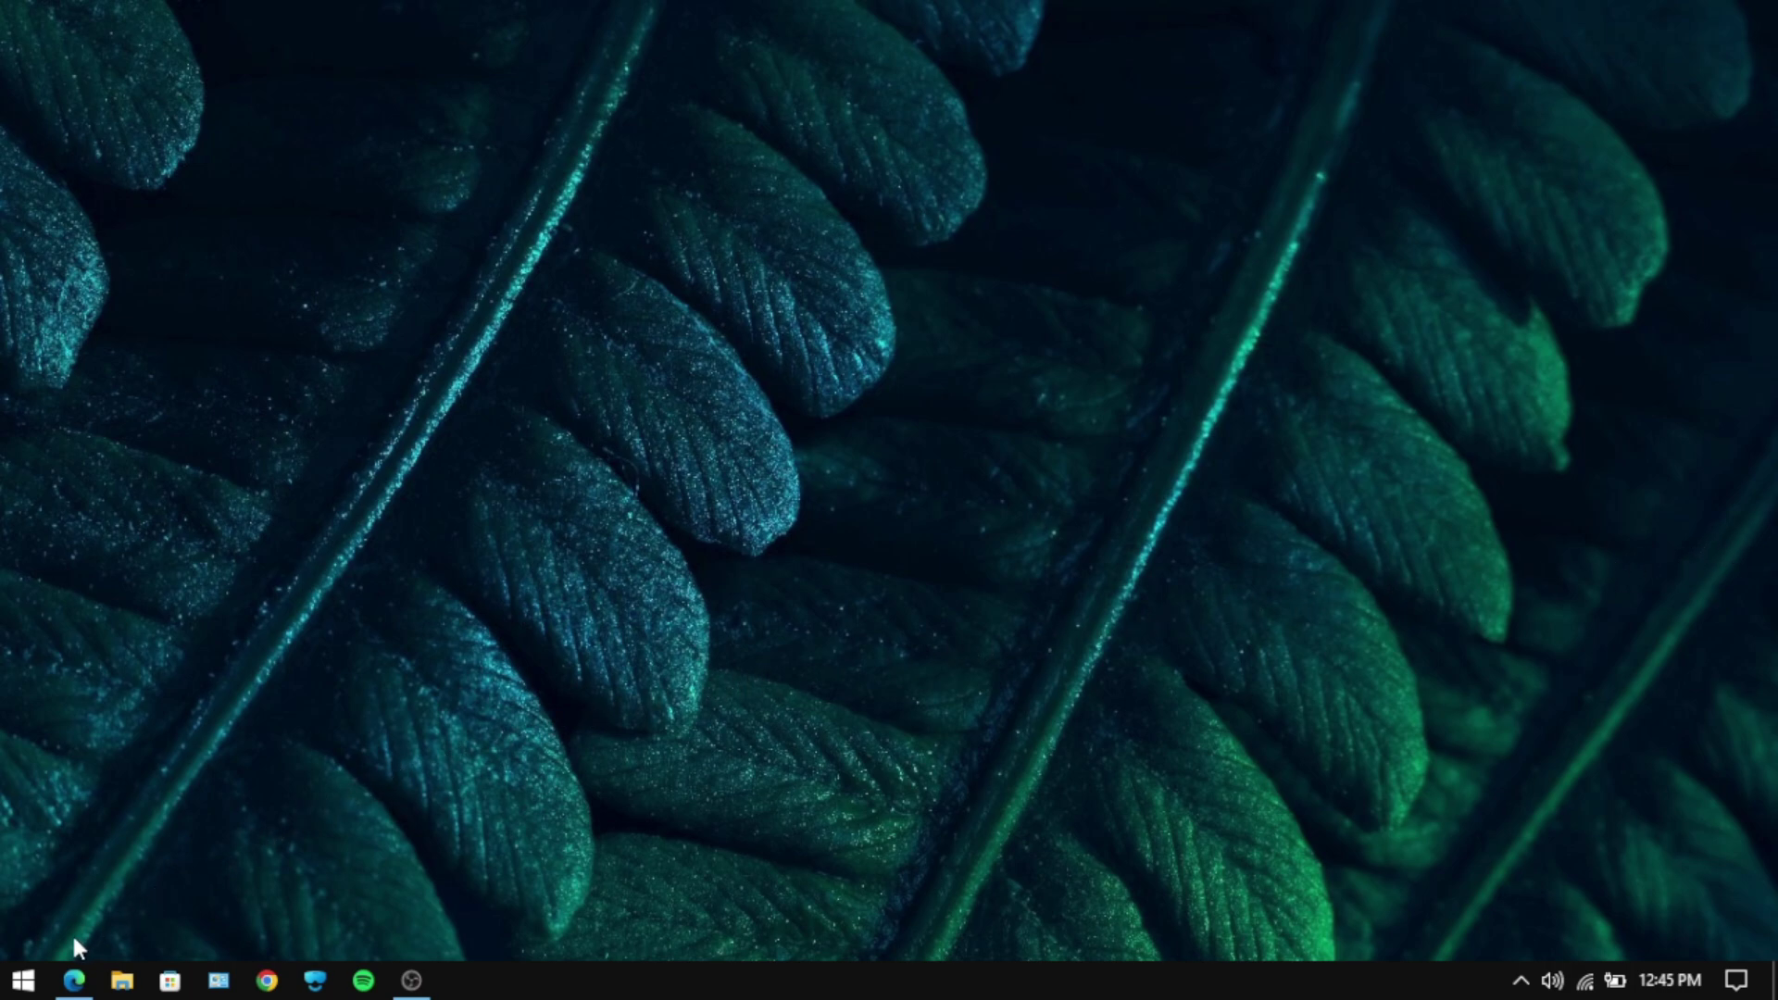
- Download the Rainmeter 4.5.18 installer from the Rainmeter website and show the file in its download folder
left_click(73, 979)
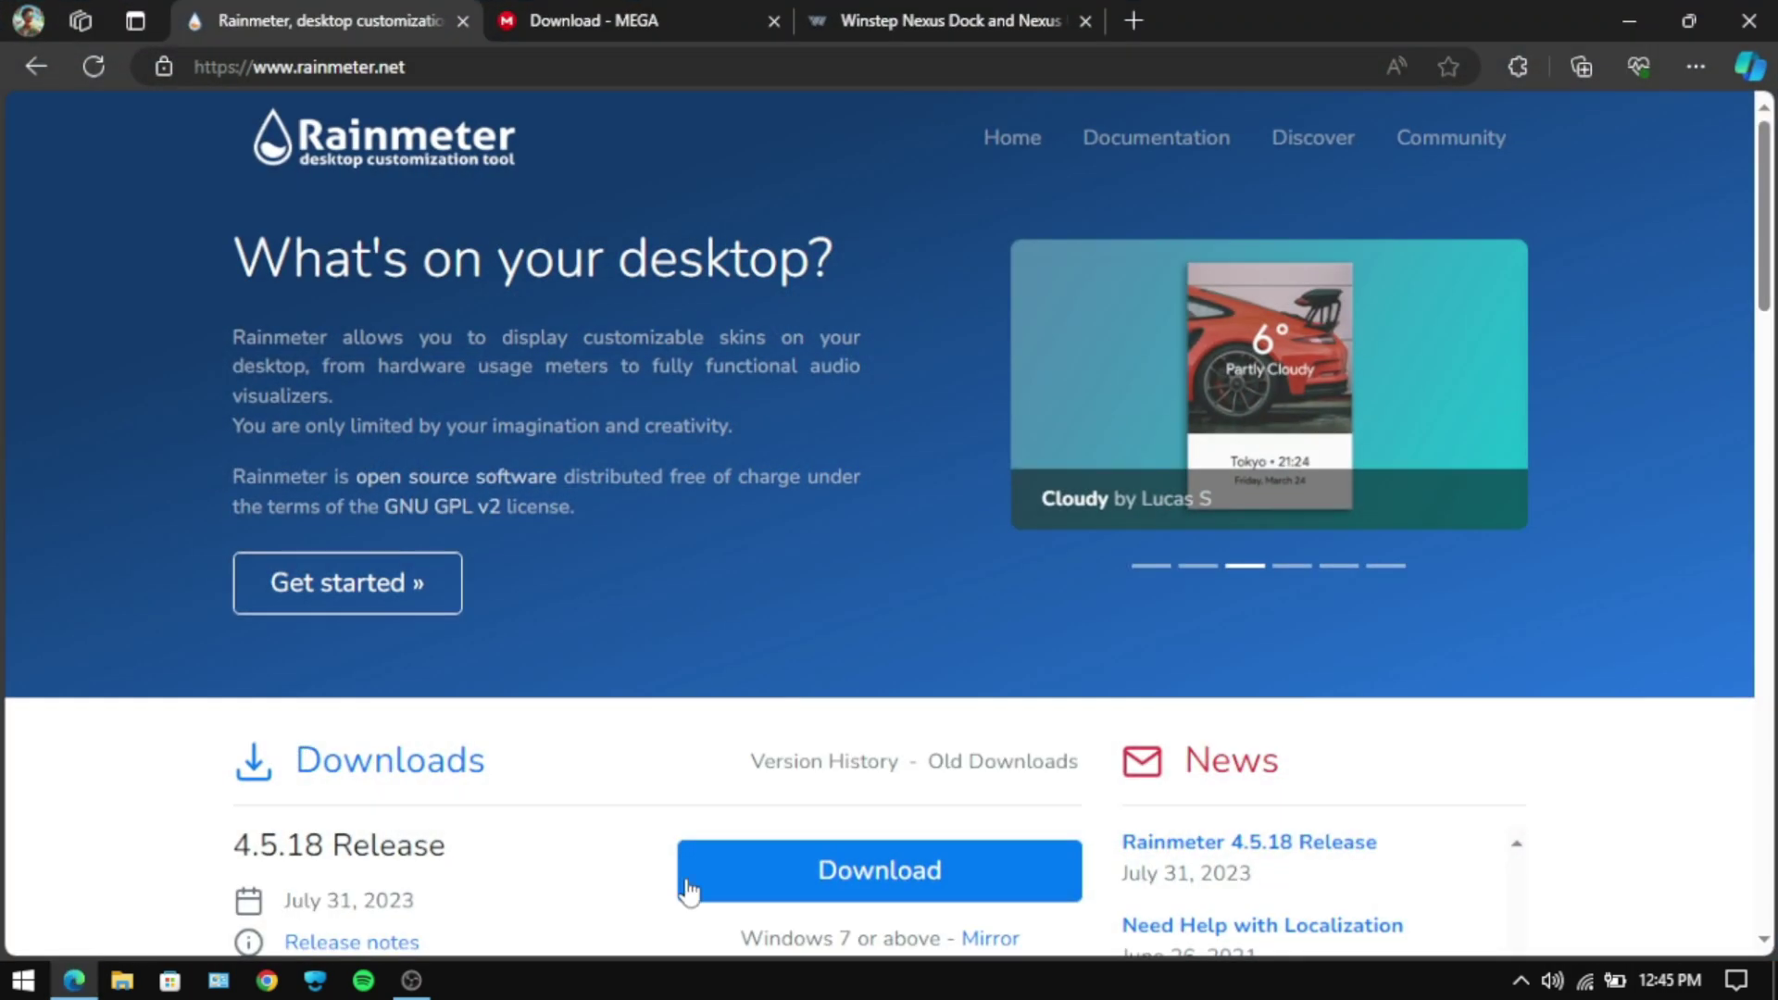
left_click(845, 875)
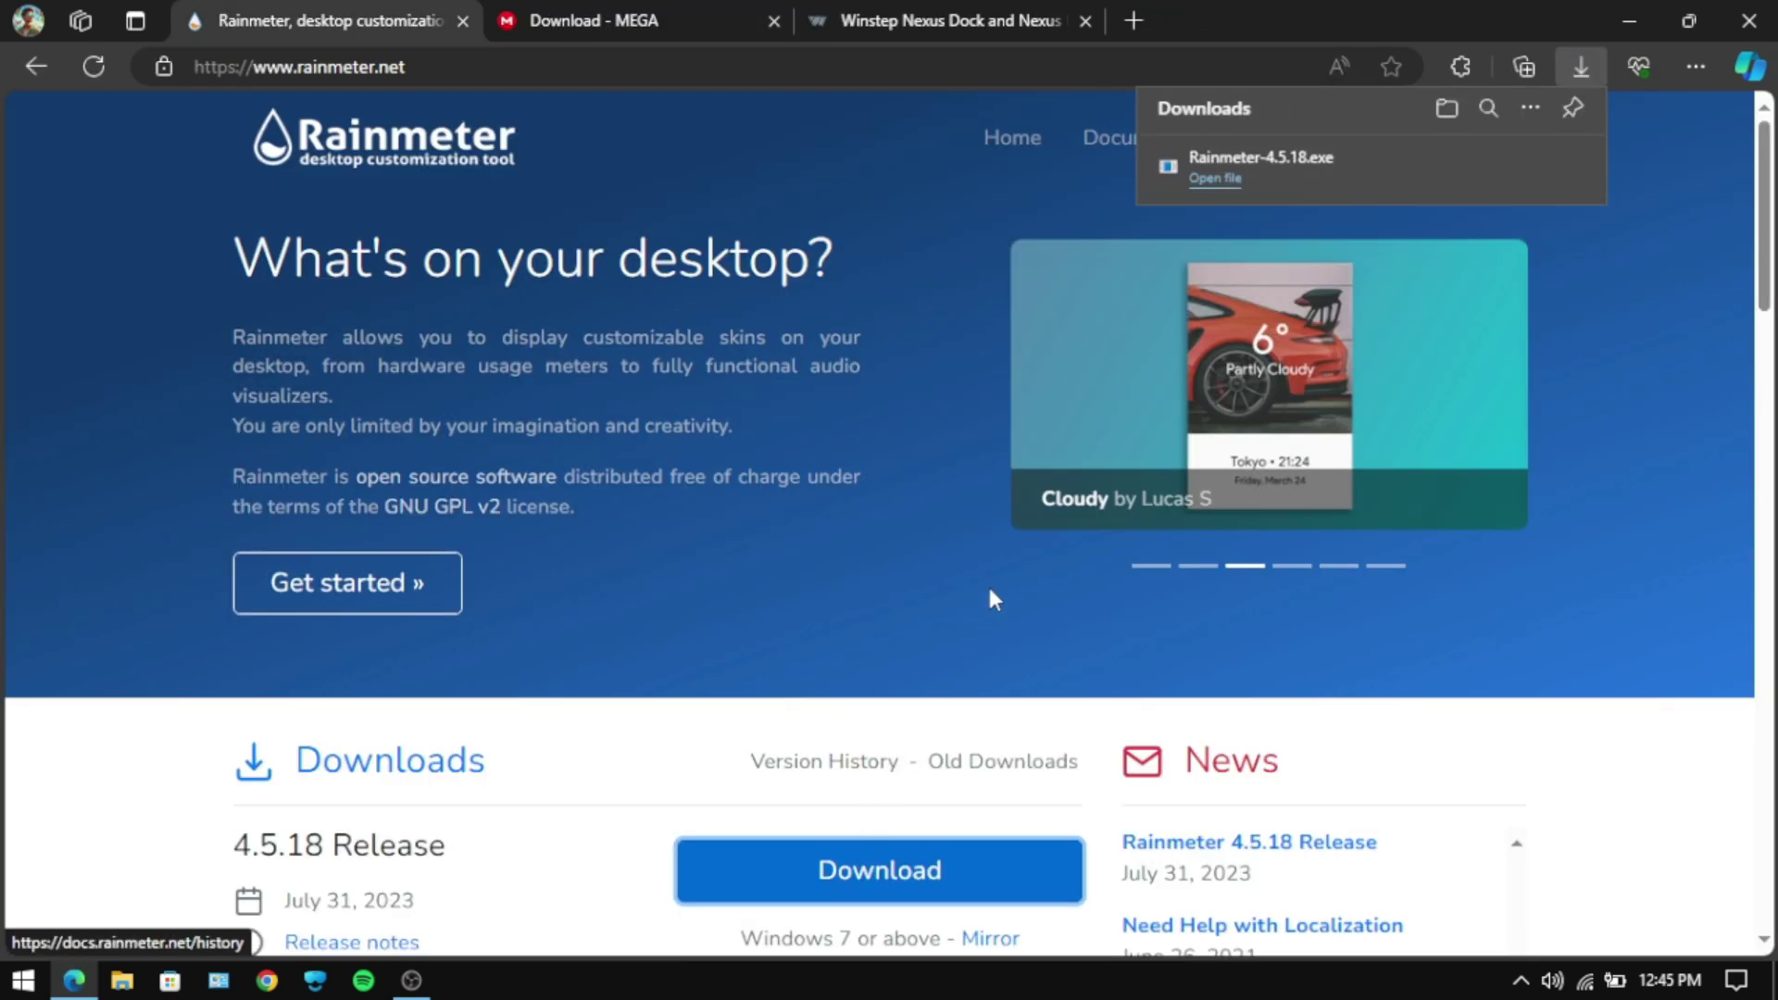
left_click(1500, 182)
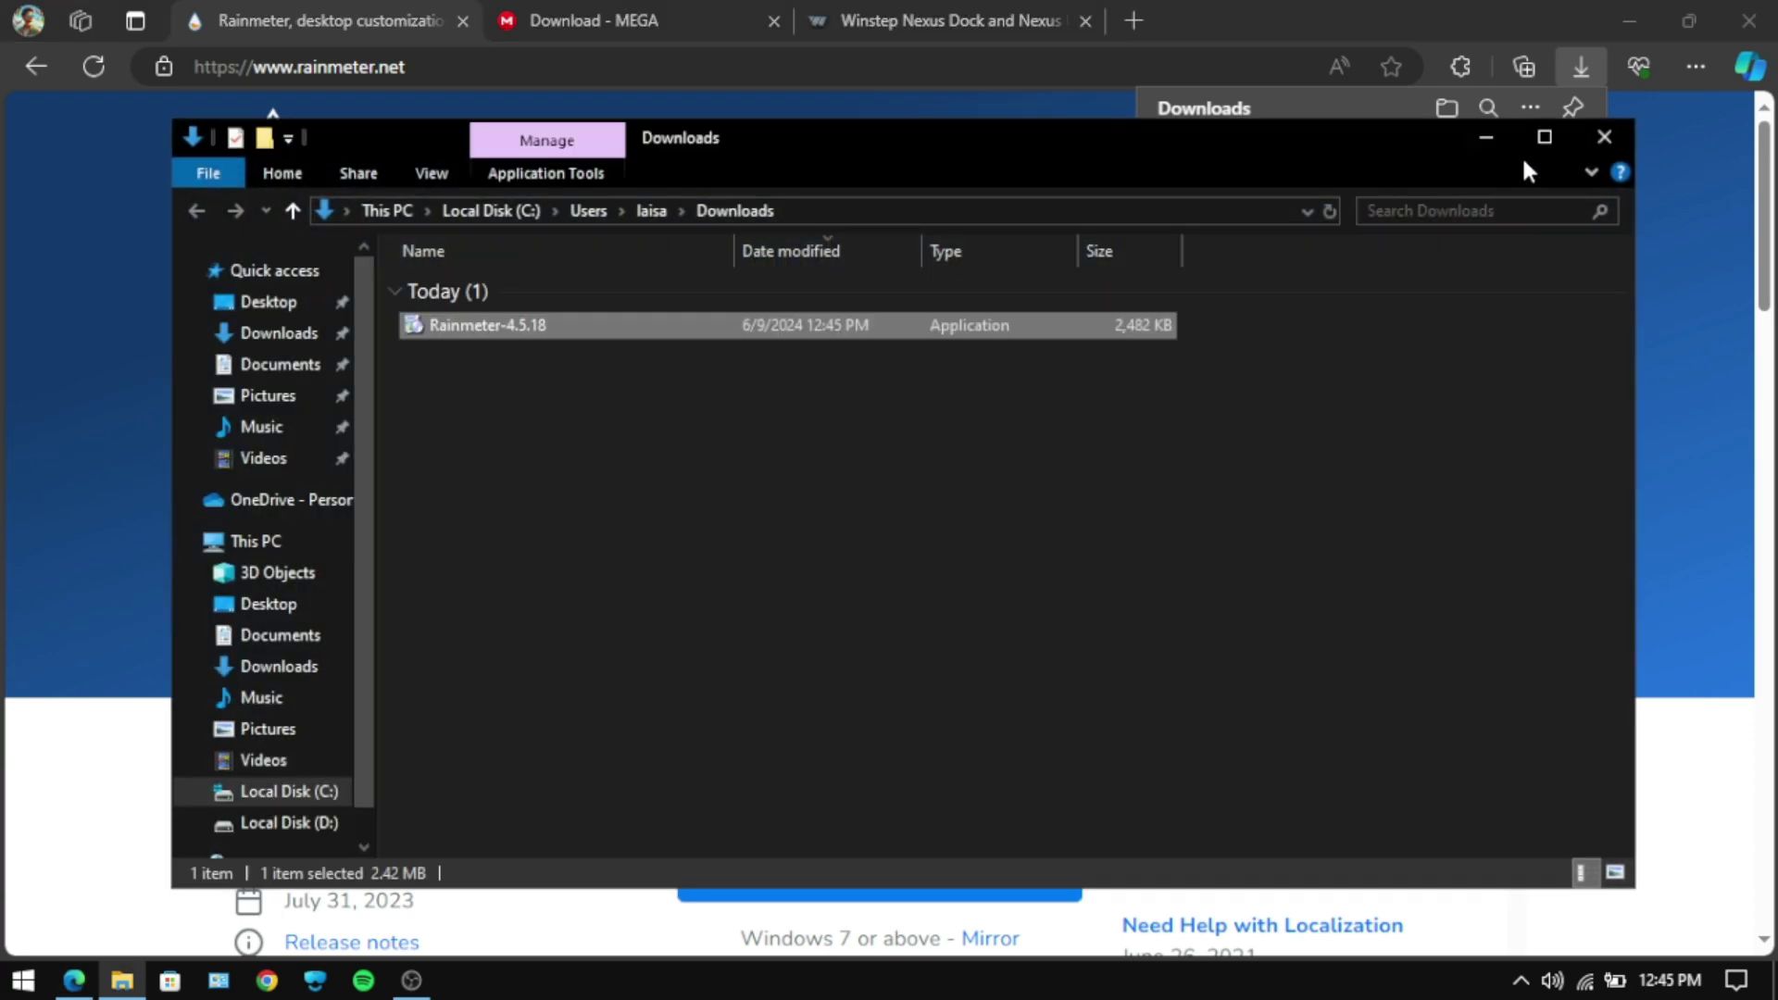
left_click(1621, 28)
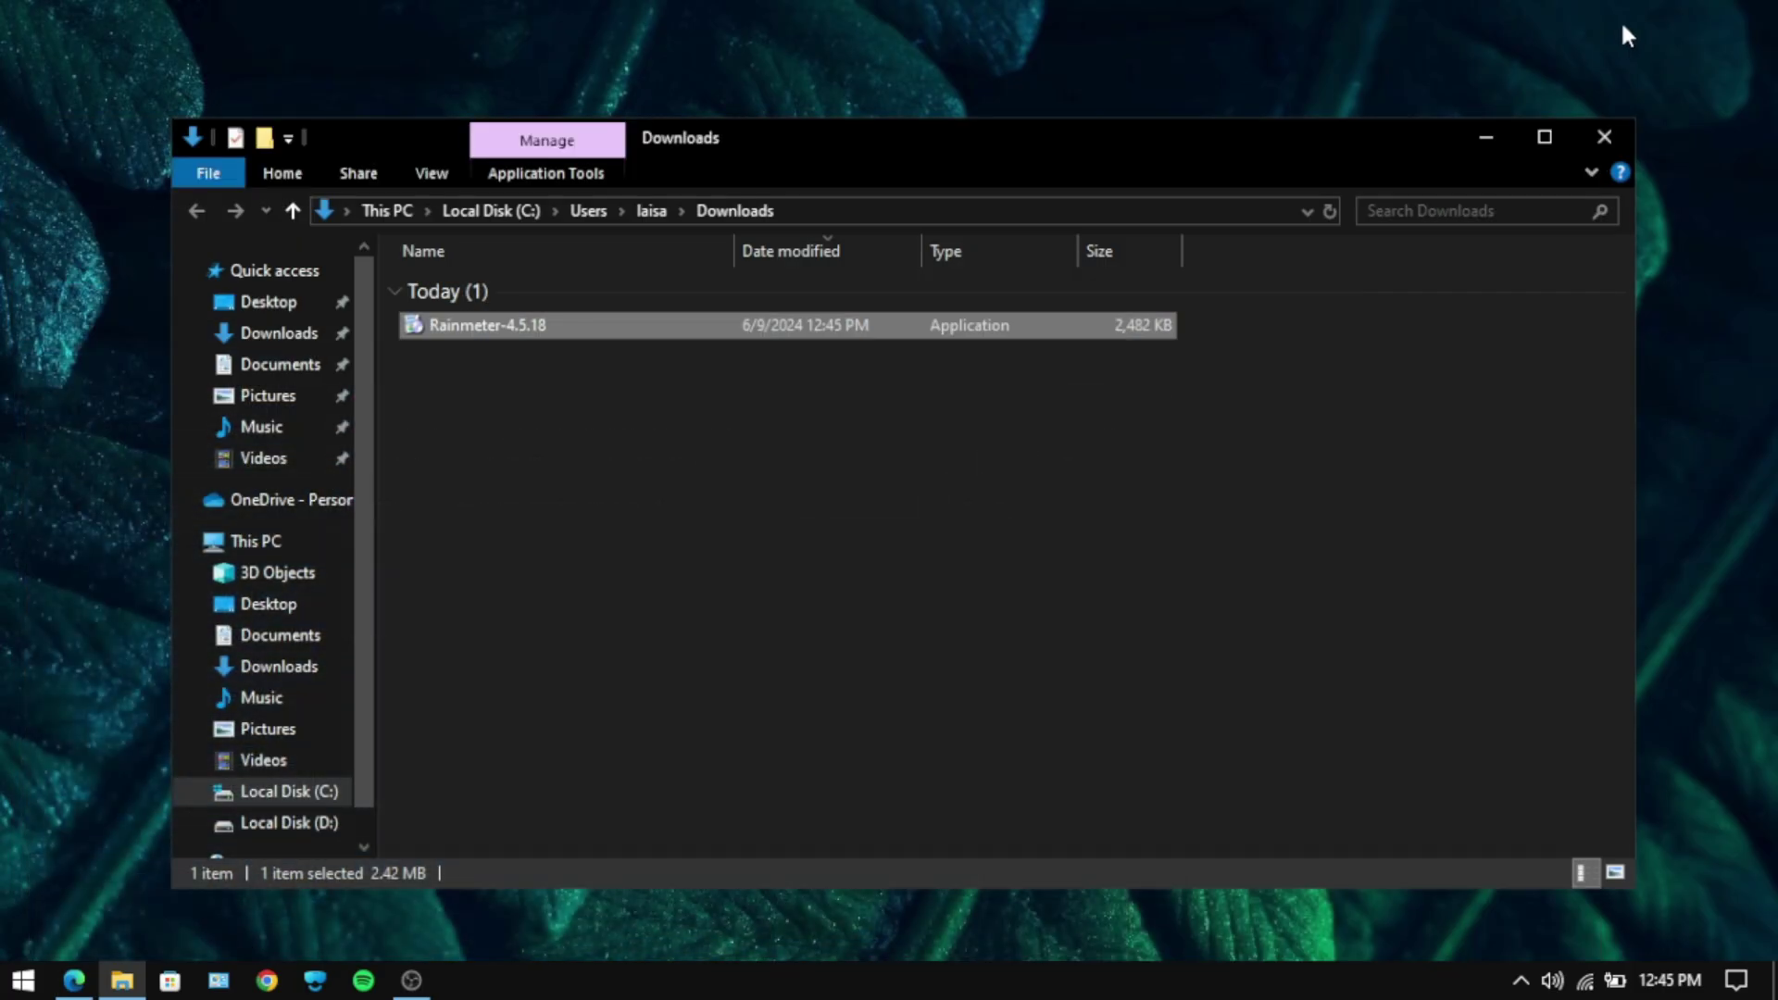
- Install Rainmeter from the downloaded installer in English as a standard installation, and run it when setup finishes
right_click(547, 328)
left_click(572, 347)
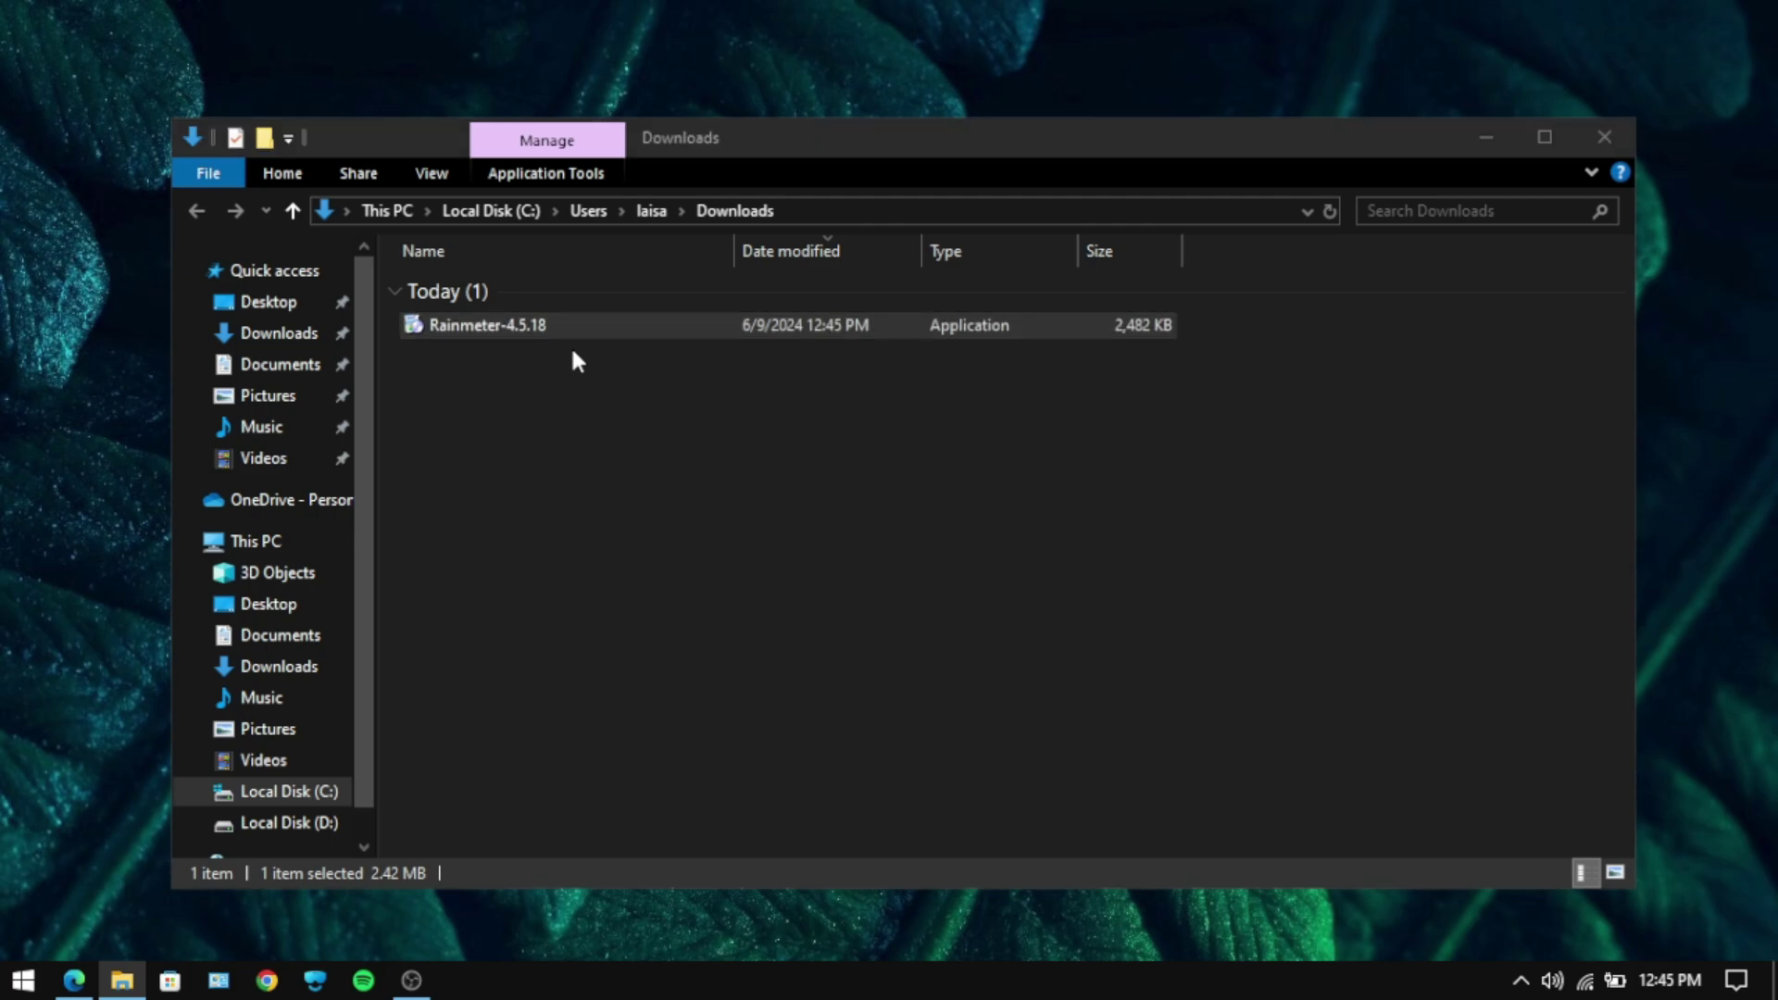
left_click(1602, 137)
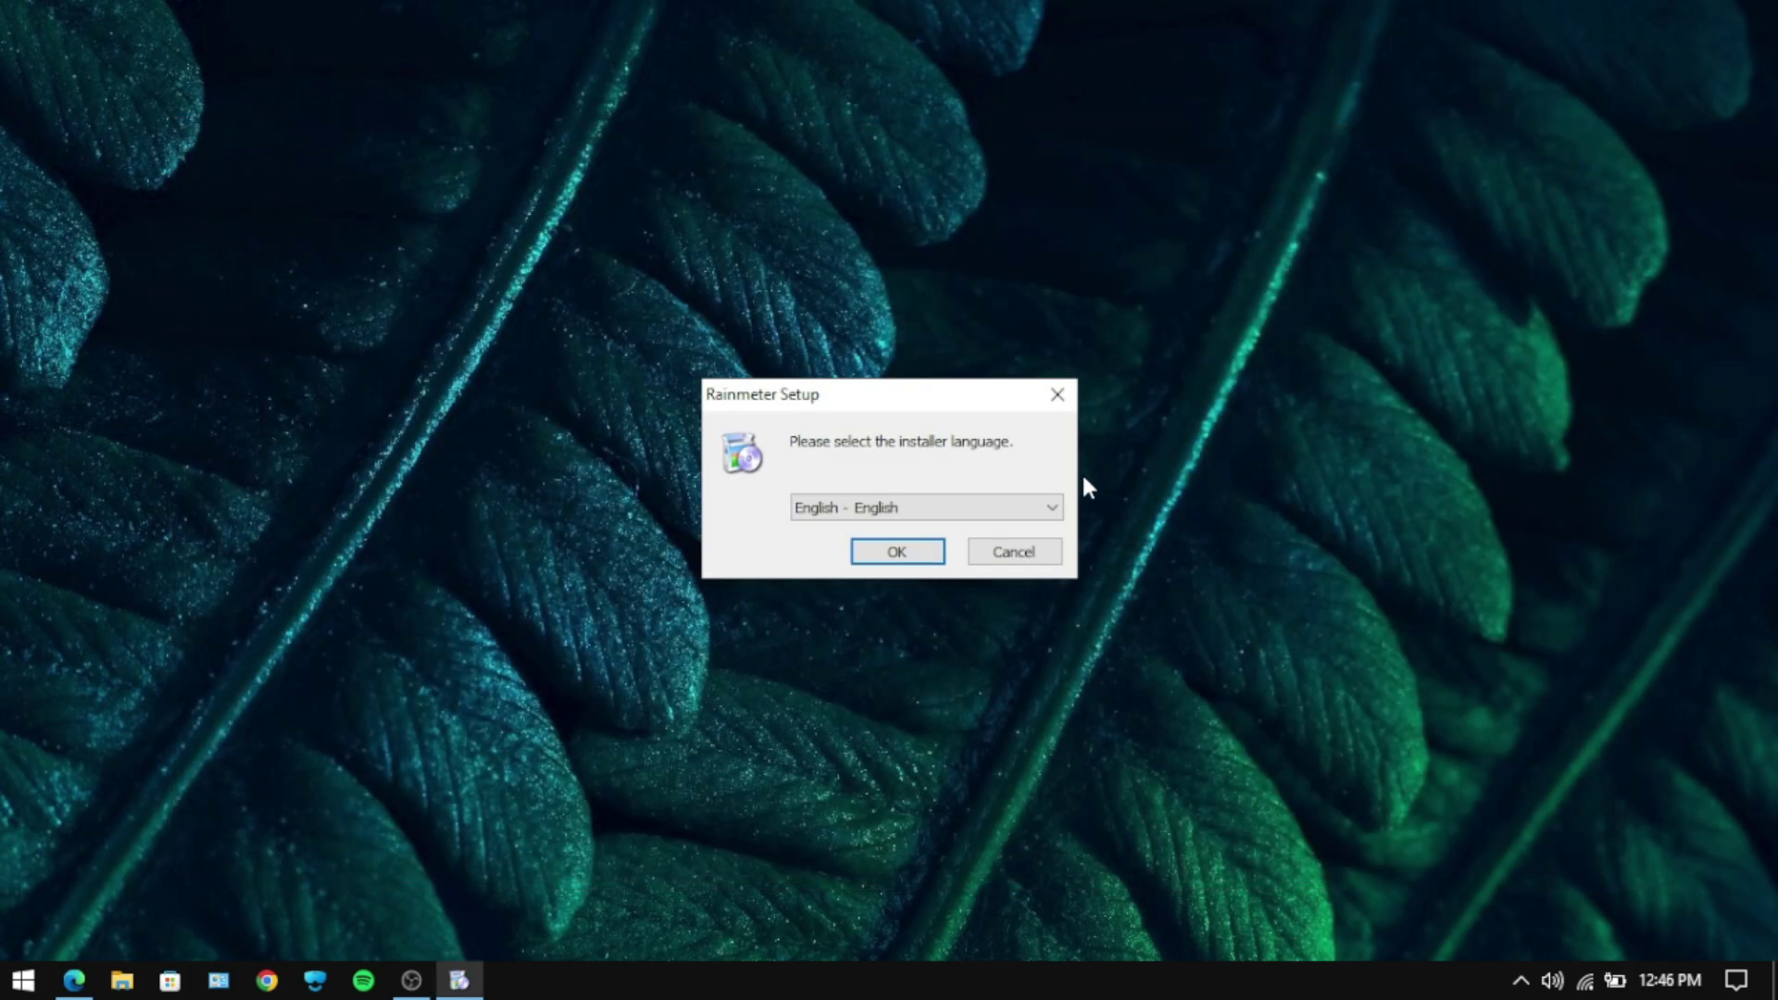
left_click(911, 551)
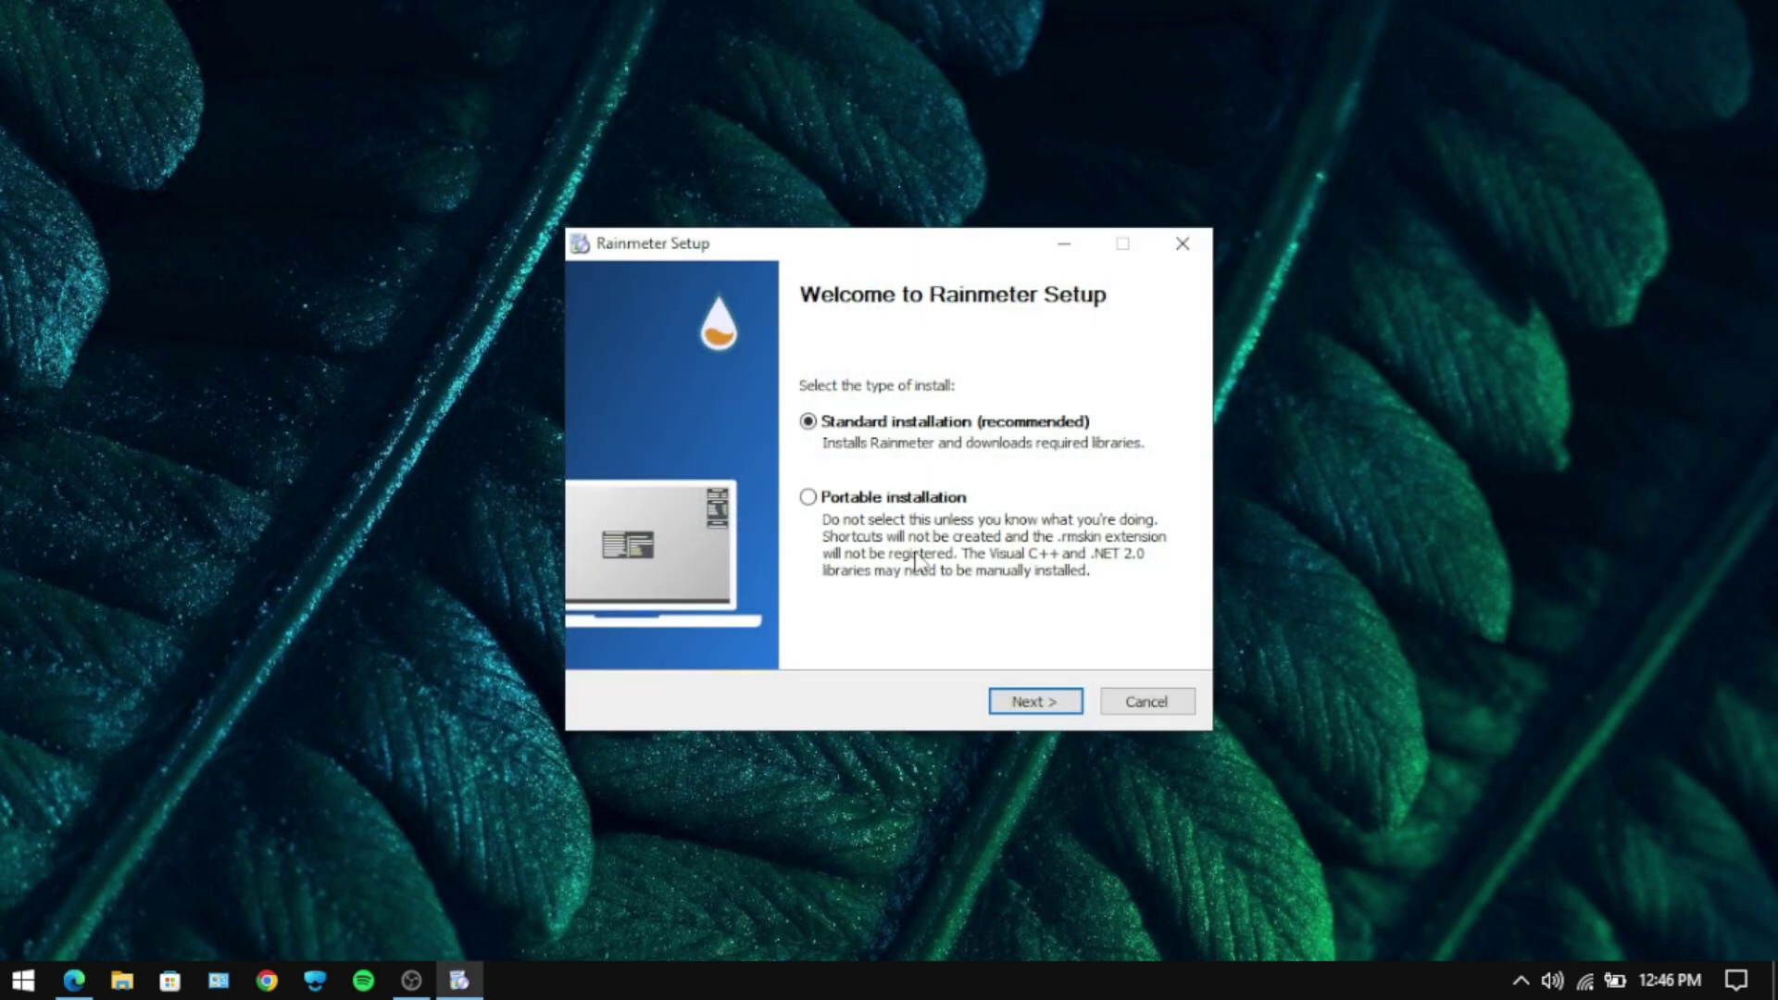
left_click(1019, 703)
left_click(1015, 706)
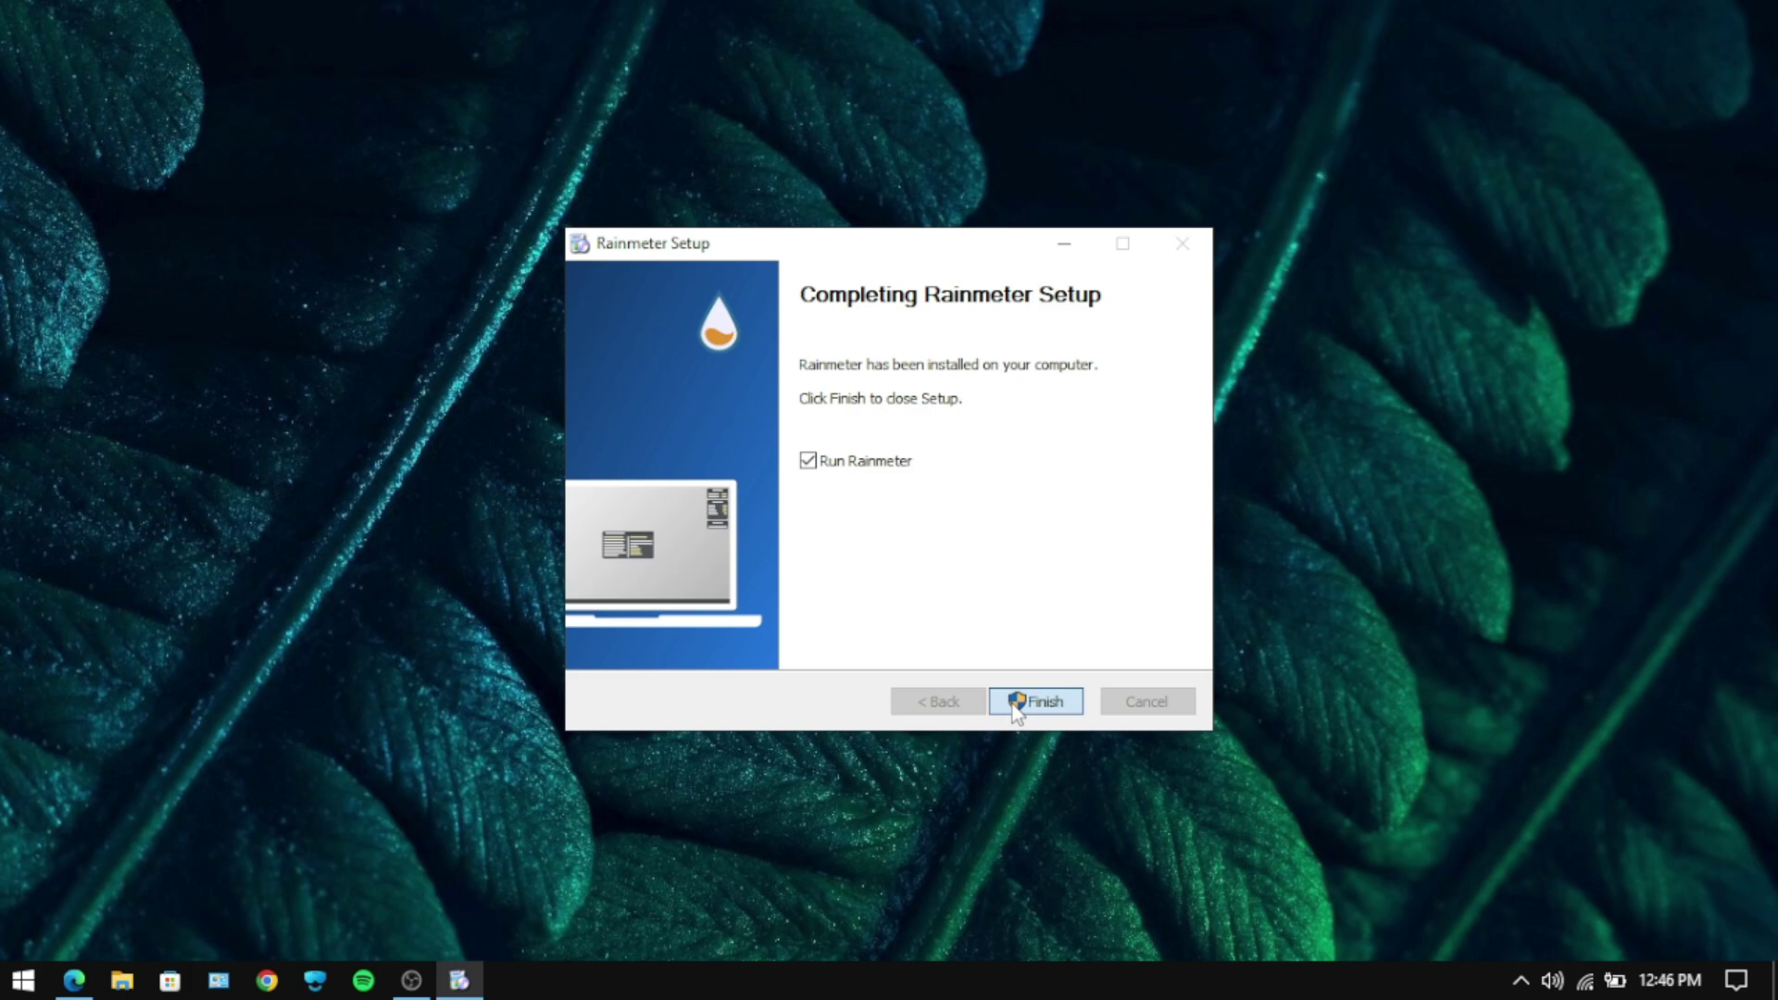
left_click(1016, 703)
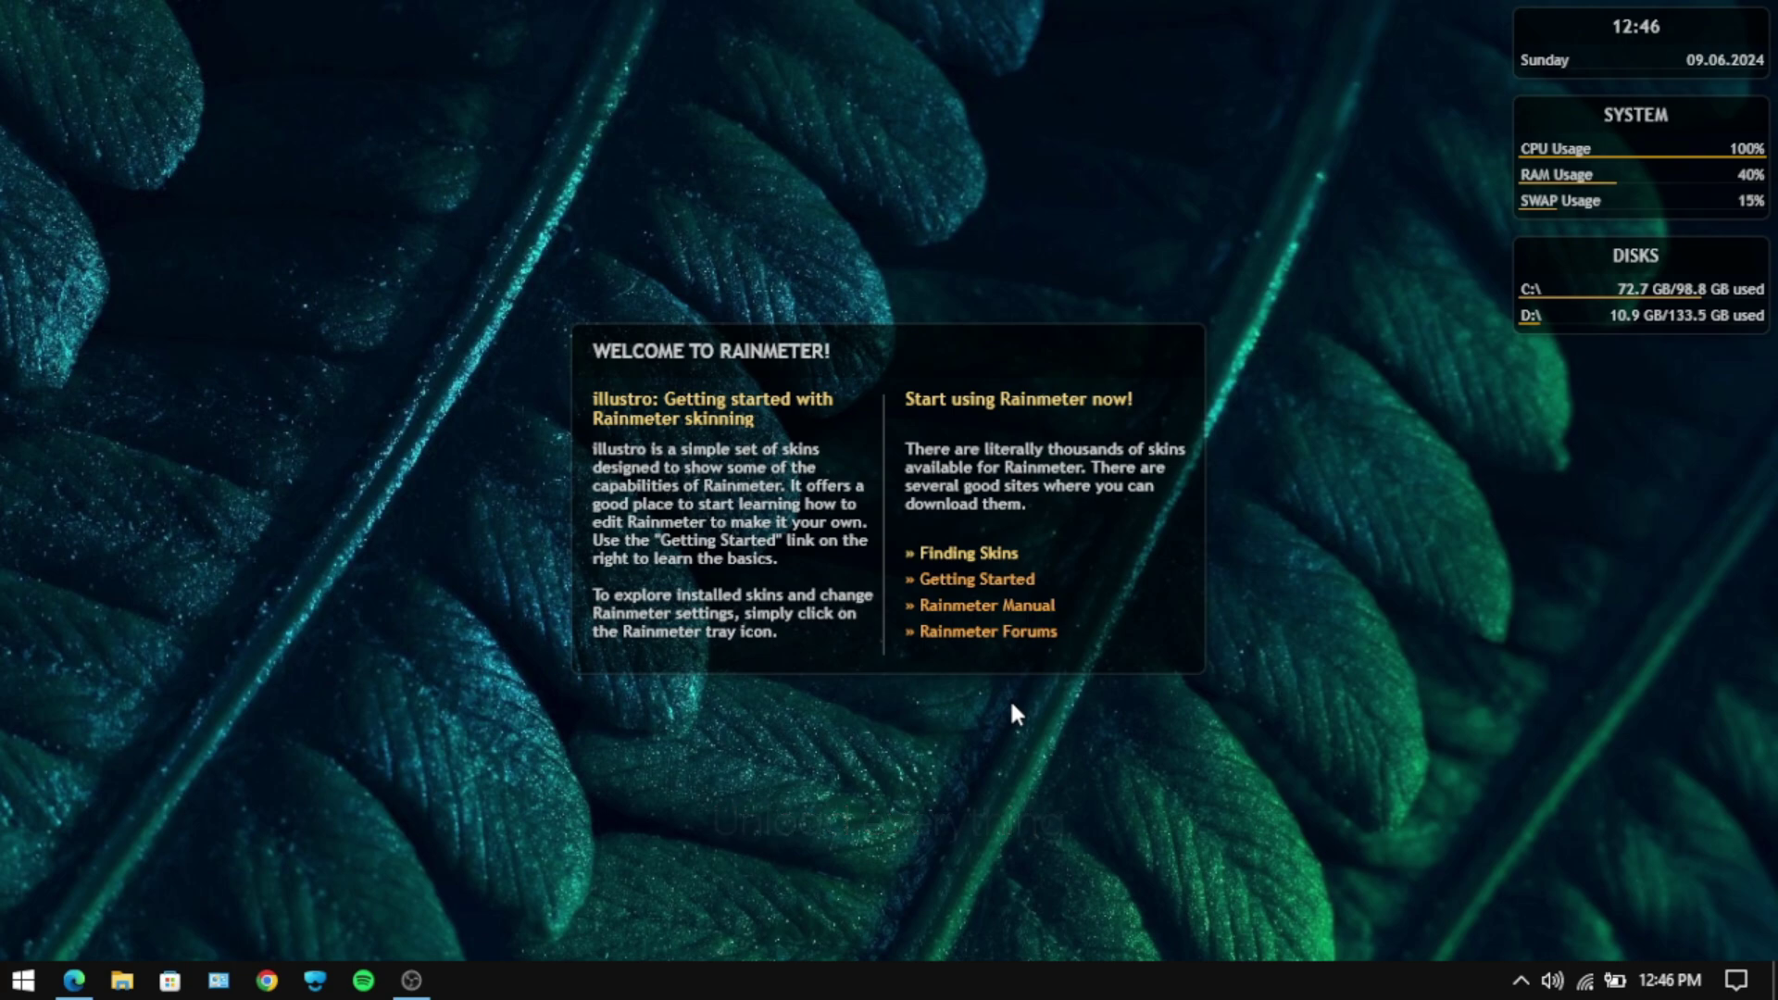
- Unload the default illustro Welcome, Disk, System and Clock skins from the desktop
right_click(1104, 500)
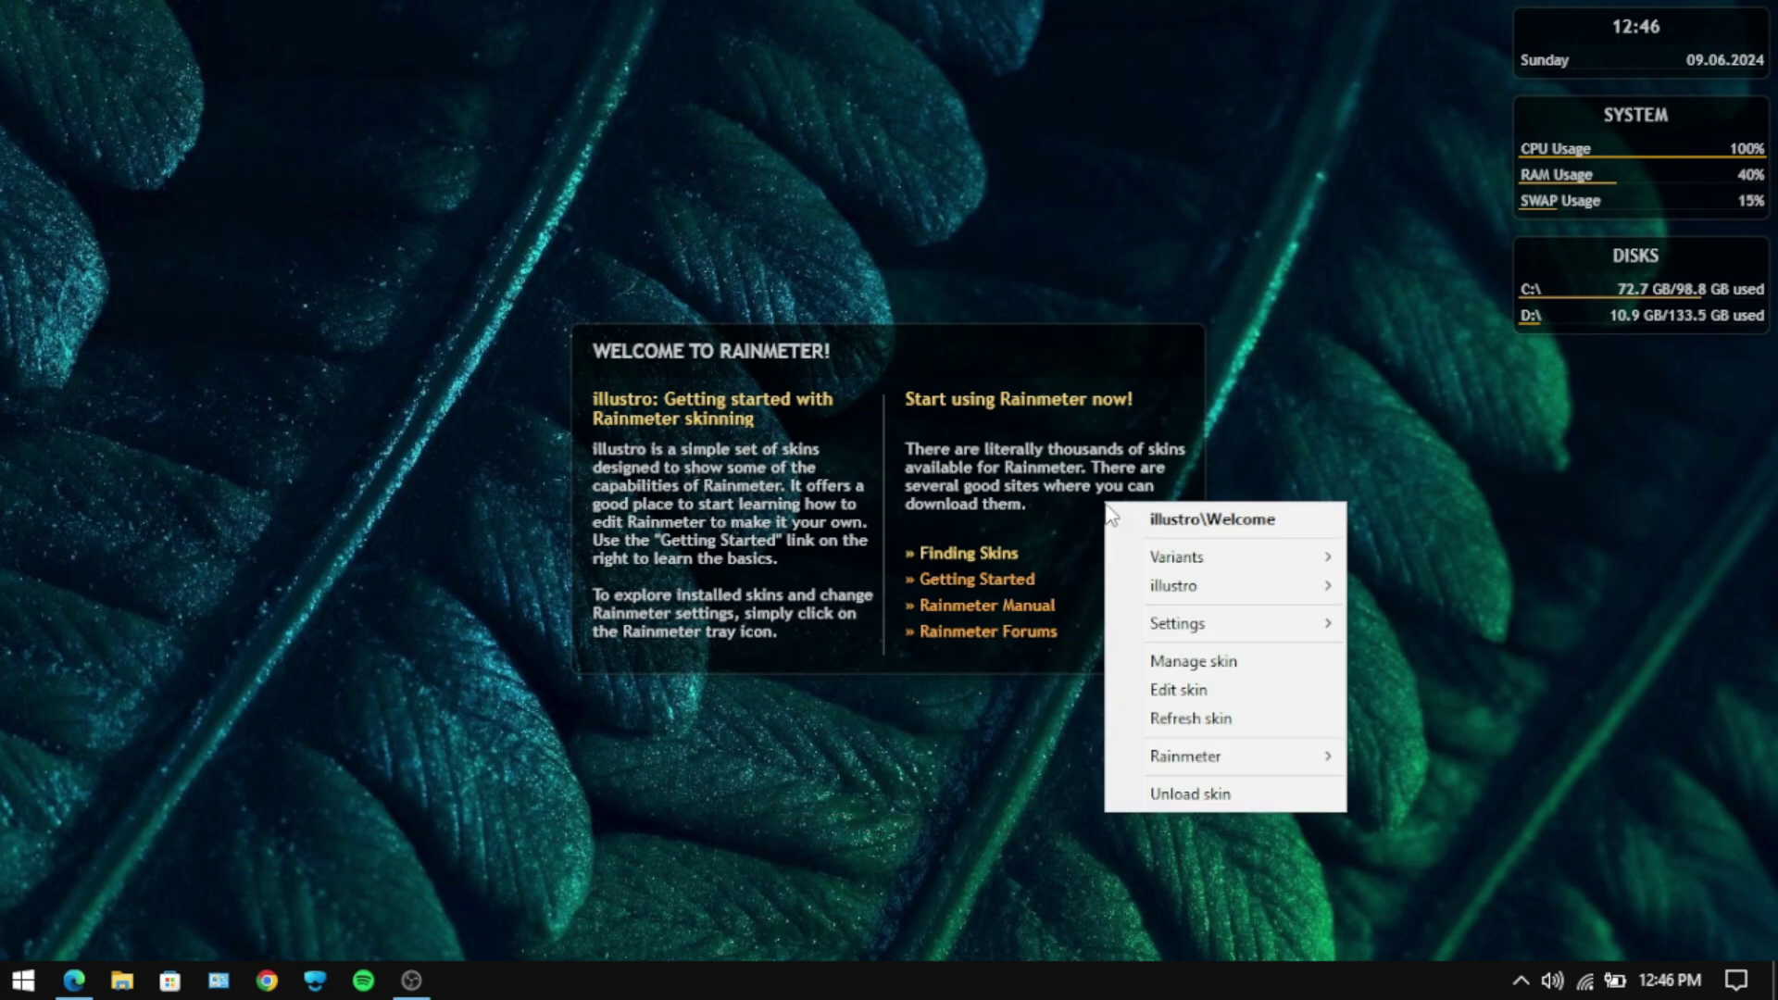
left_click(1157, 795)
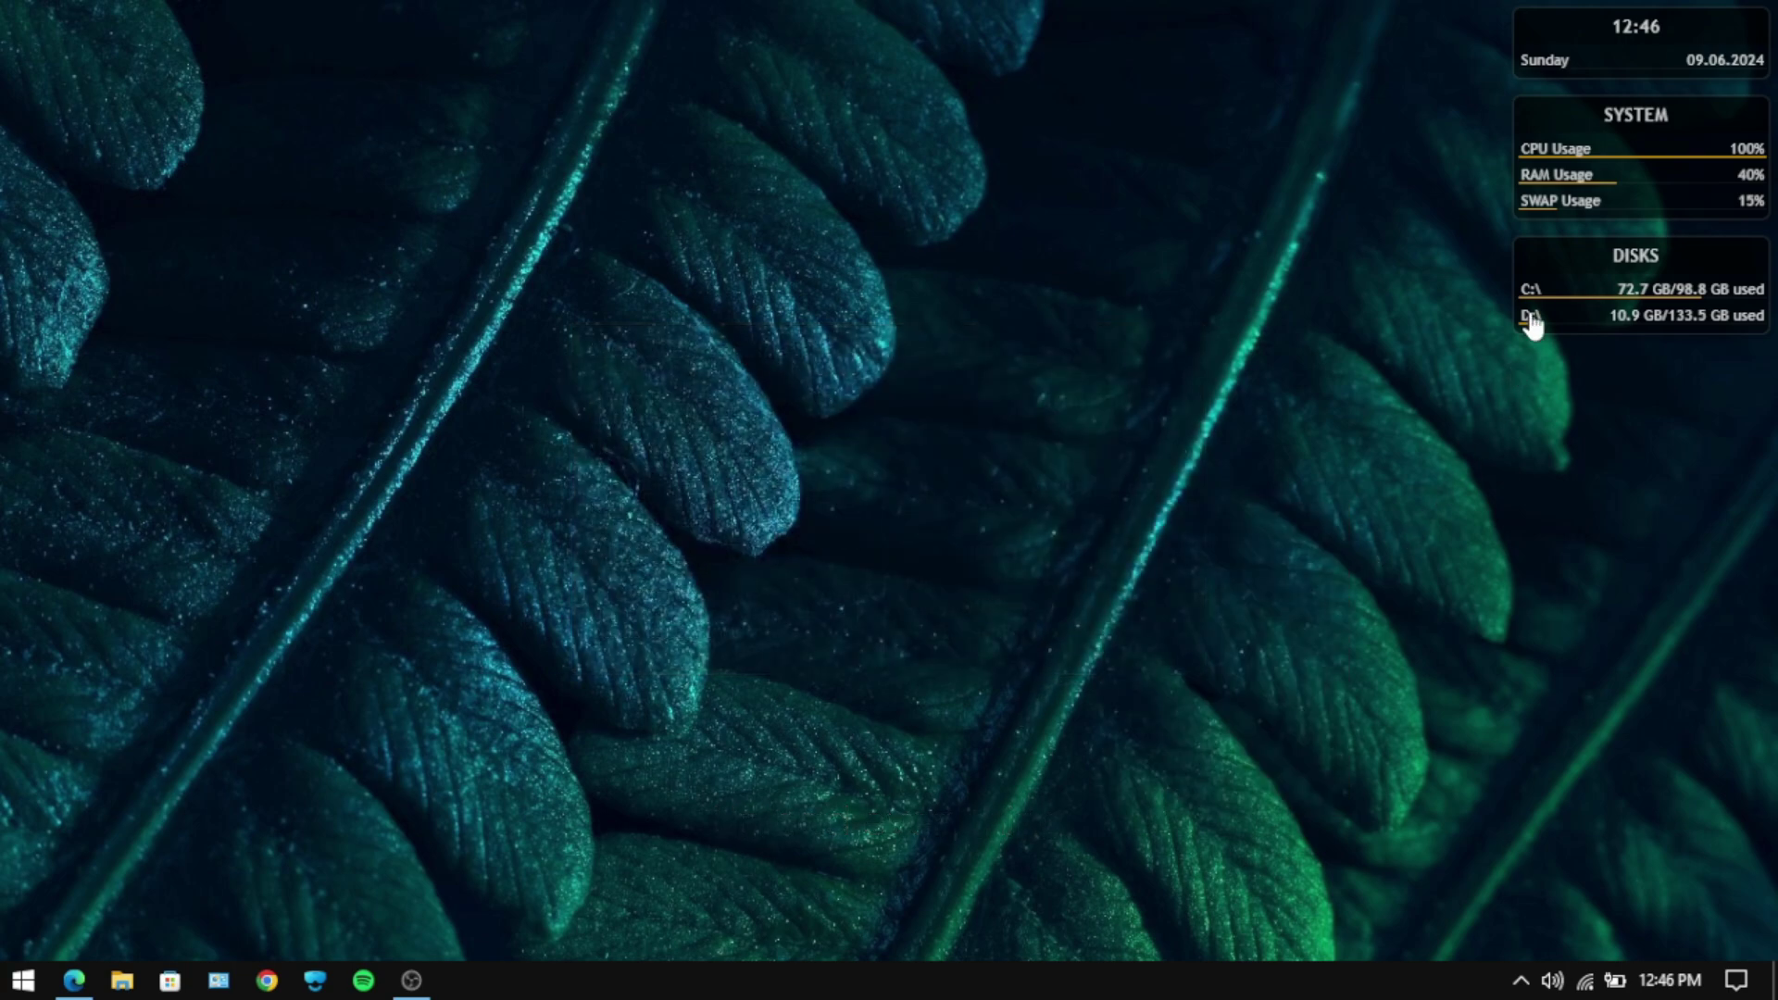
right_click(1536, 244)
left_click(1578, 540)
right_click(1543, 198)
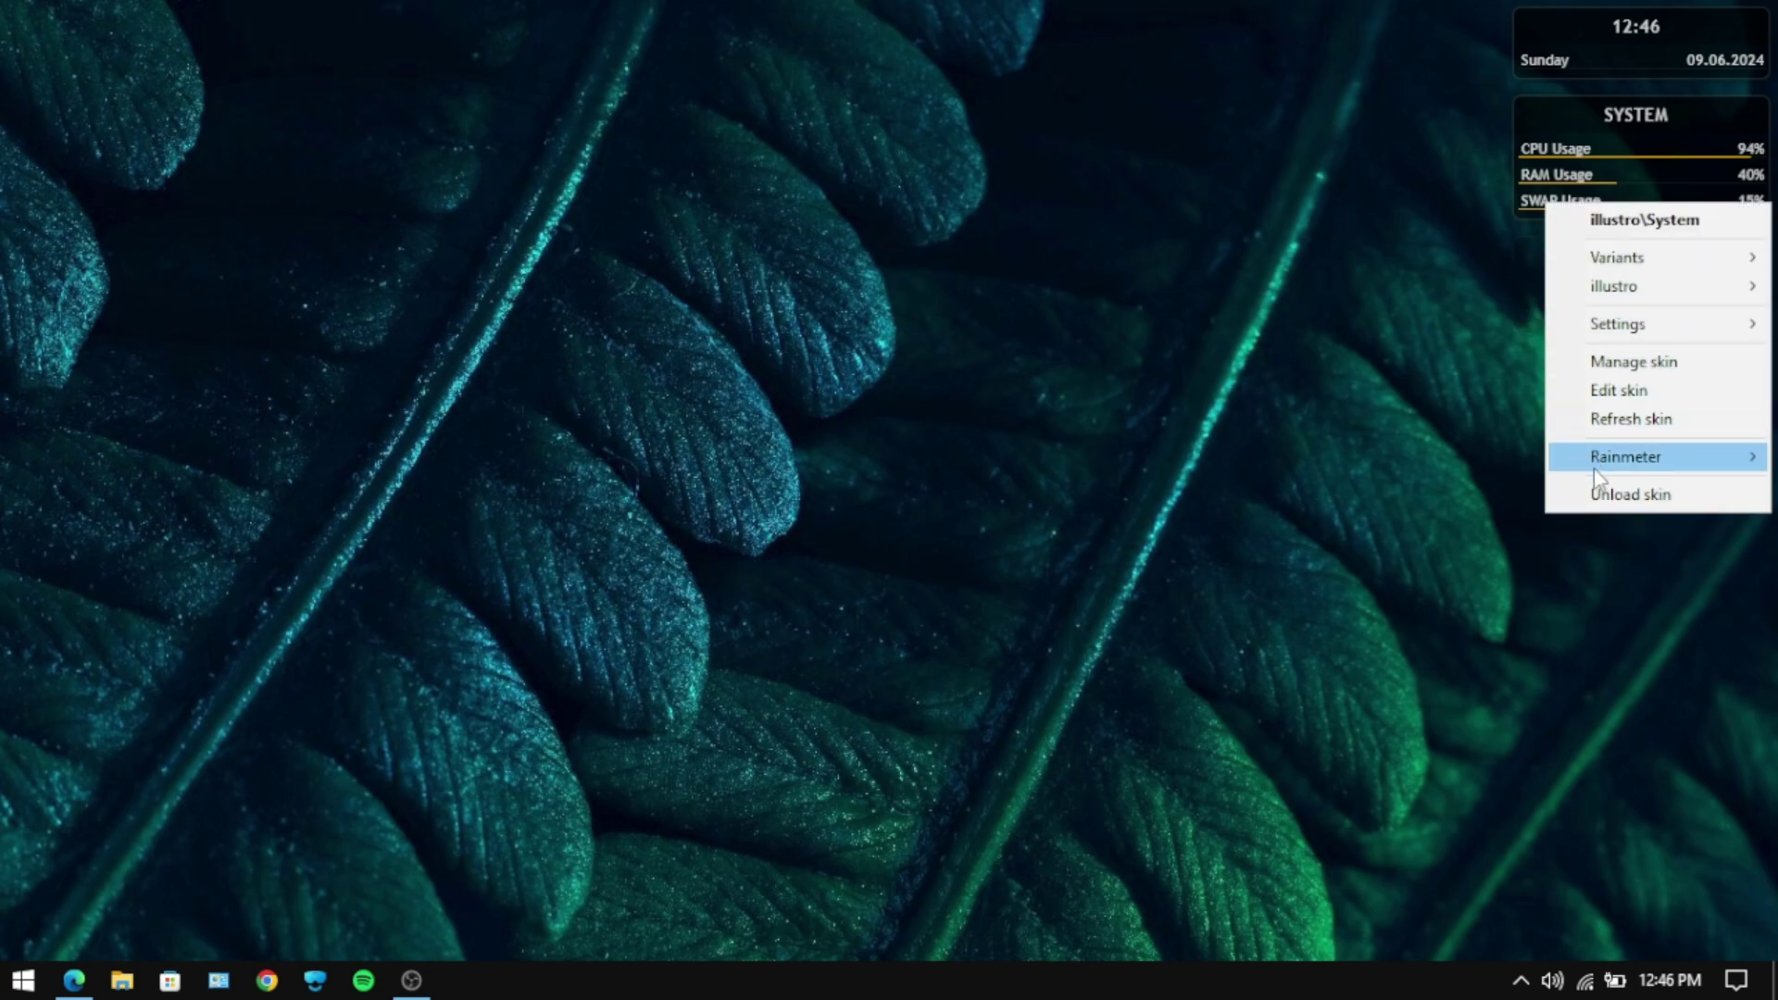
left_click(1609, 494)
right_click(1545, 57)
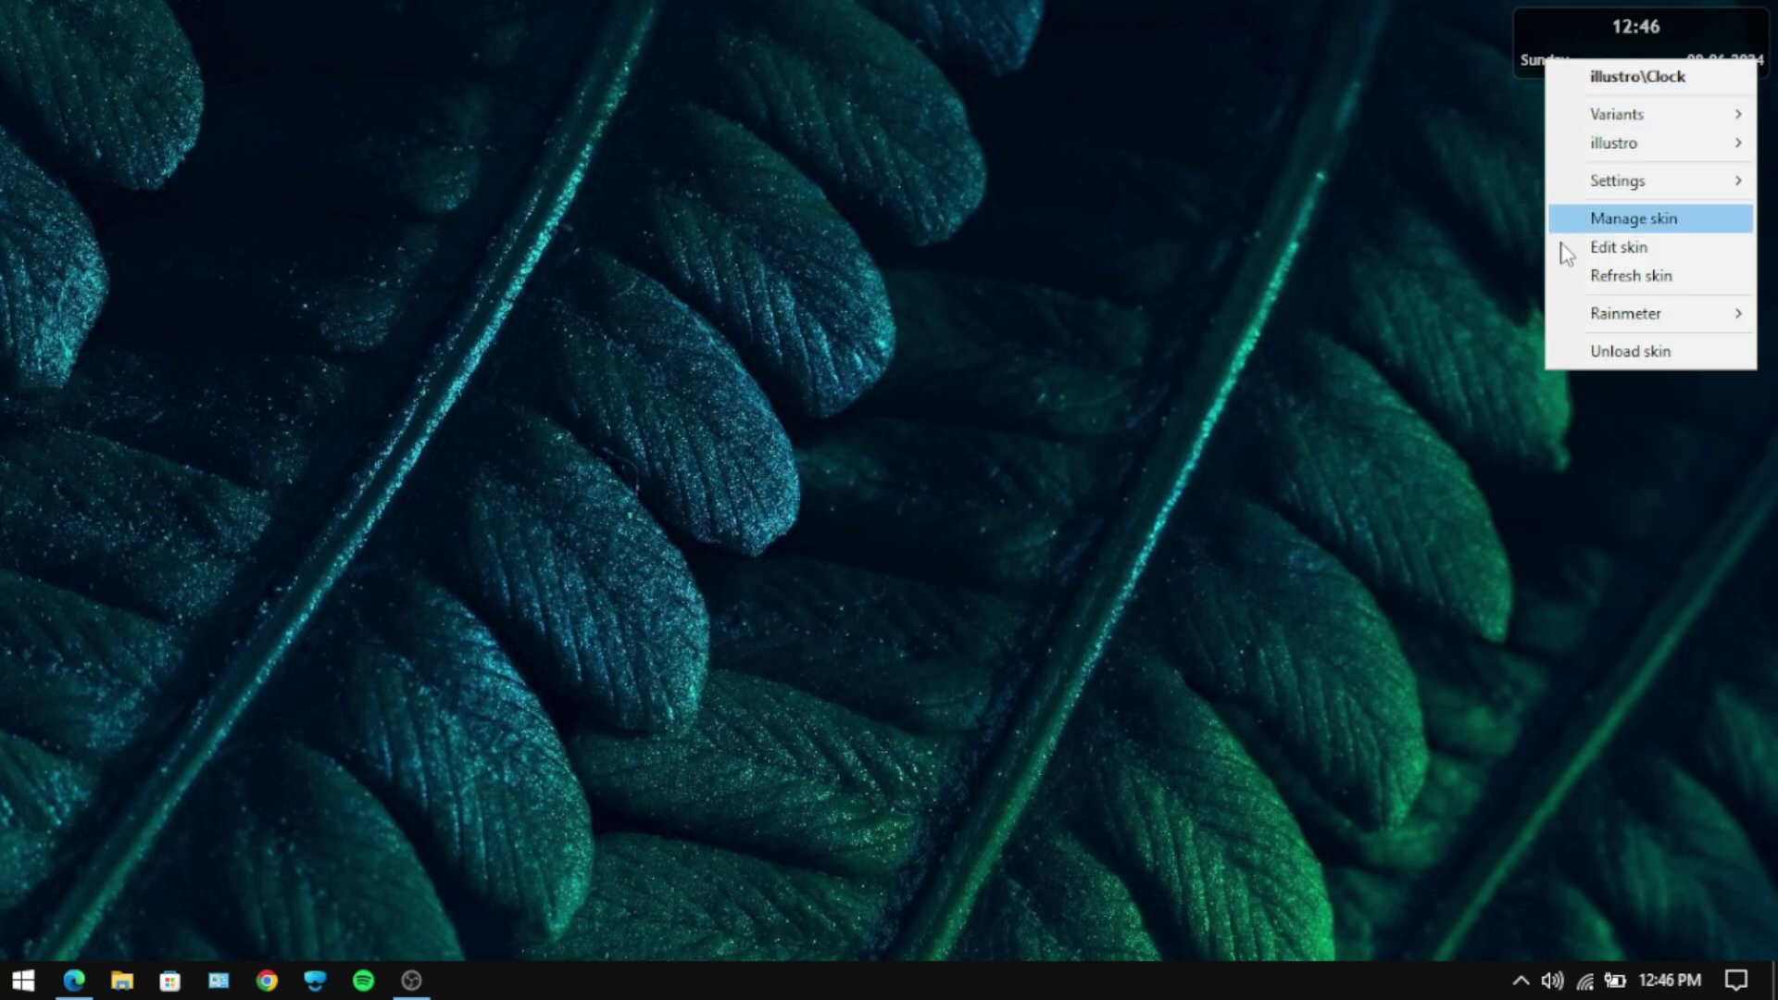
left_click(1588, 347)
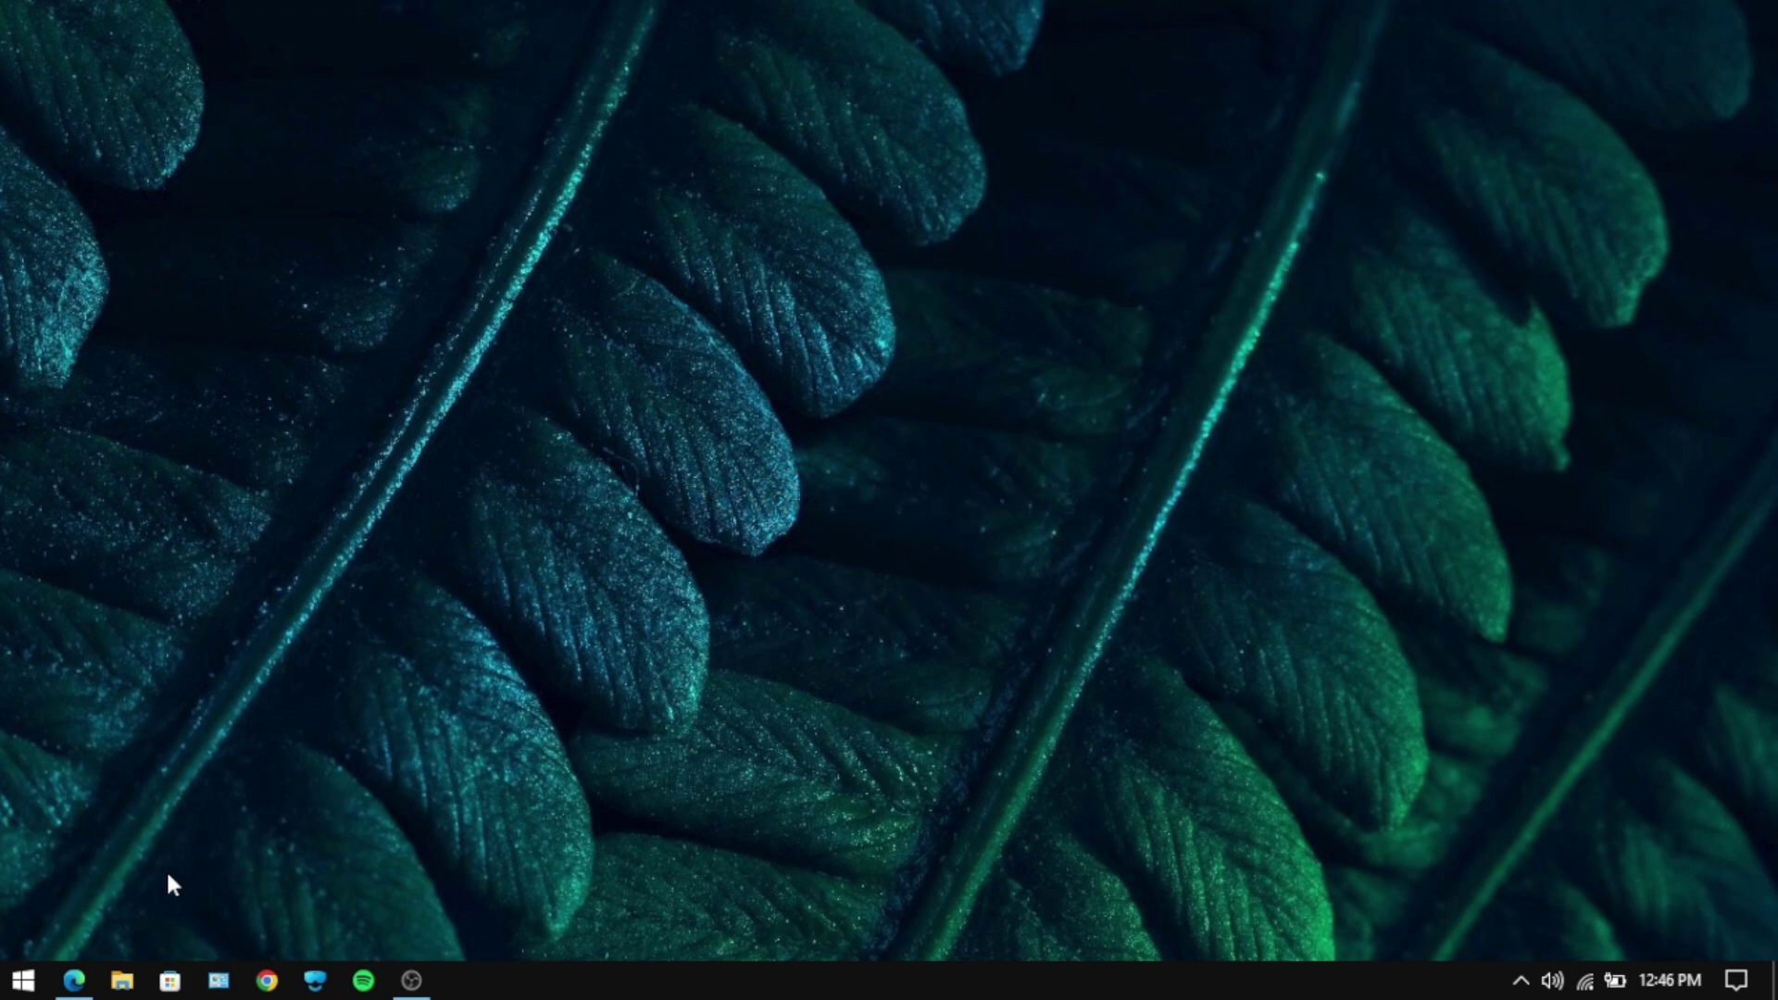
- Download the Mars Theme Files.rar archive from its open MEGA page in the browser
left_click(81, 967)
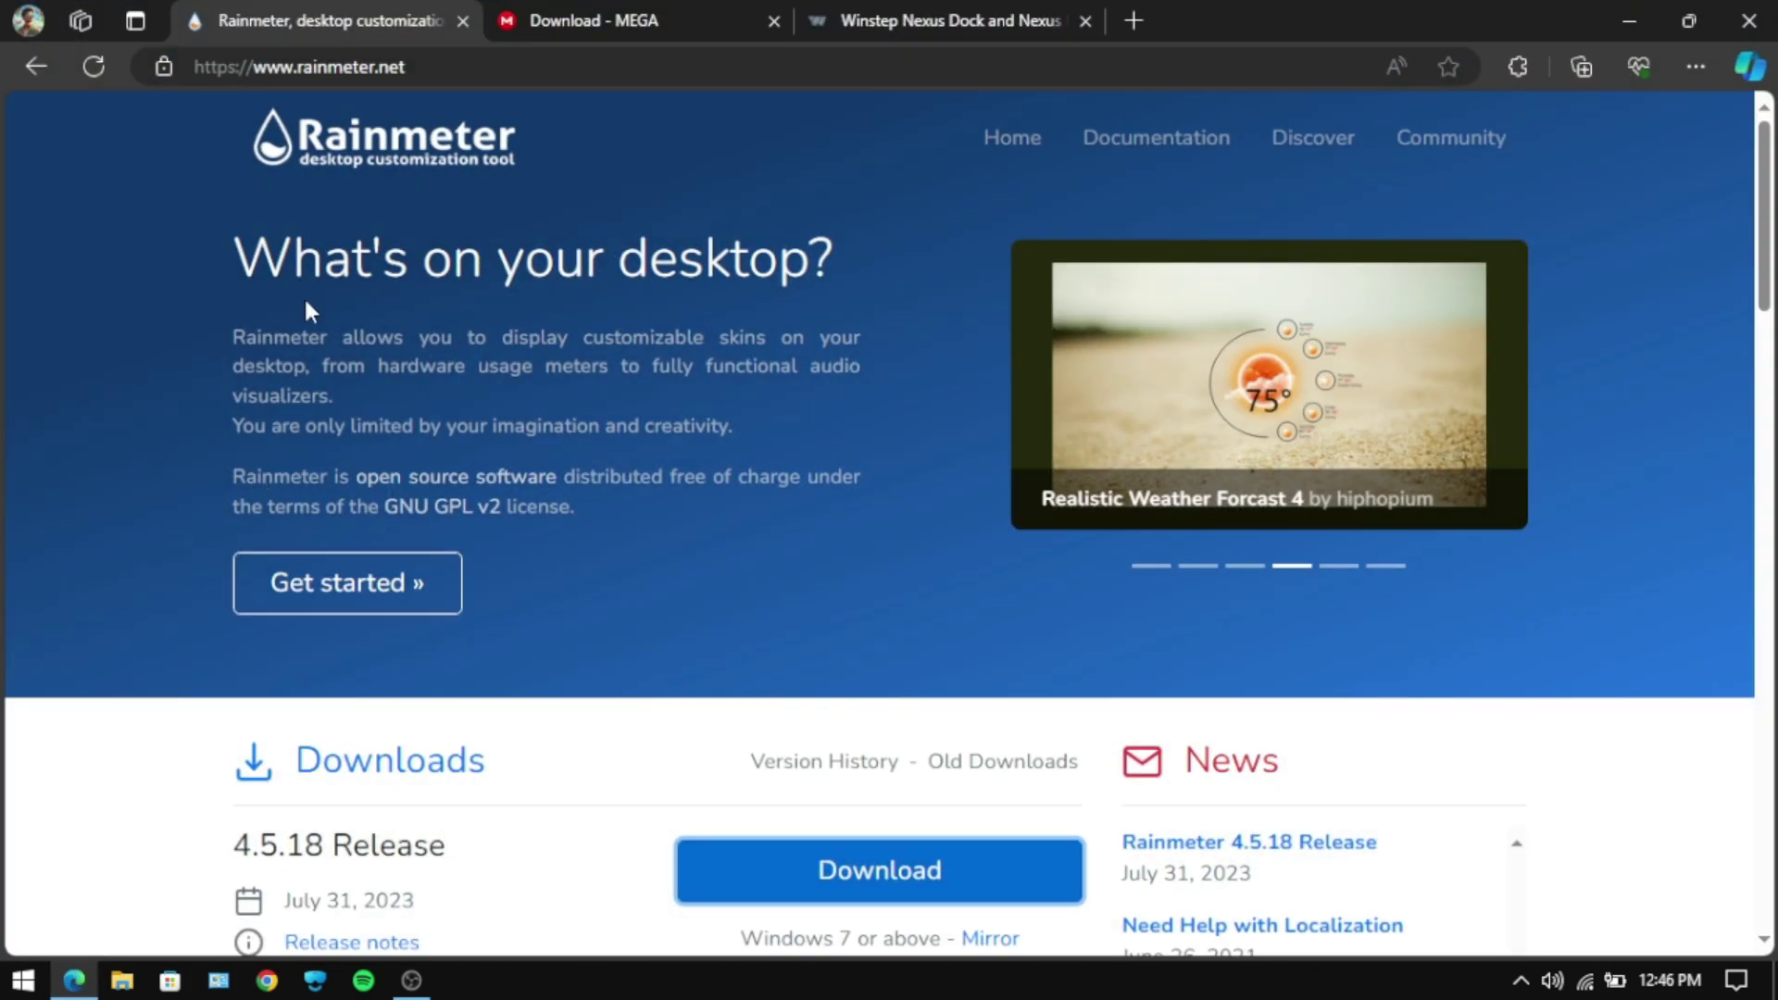
left_click(590, 13)
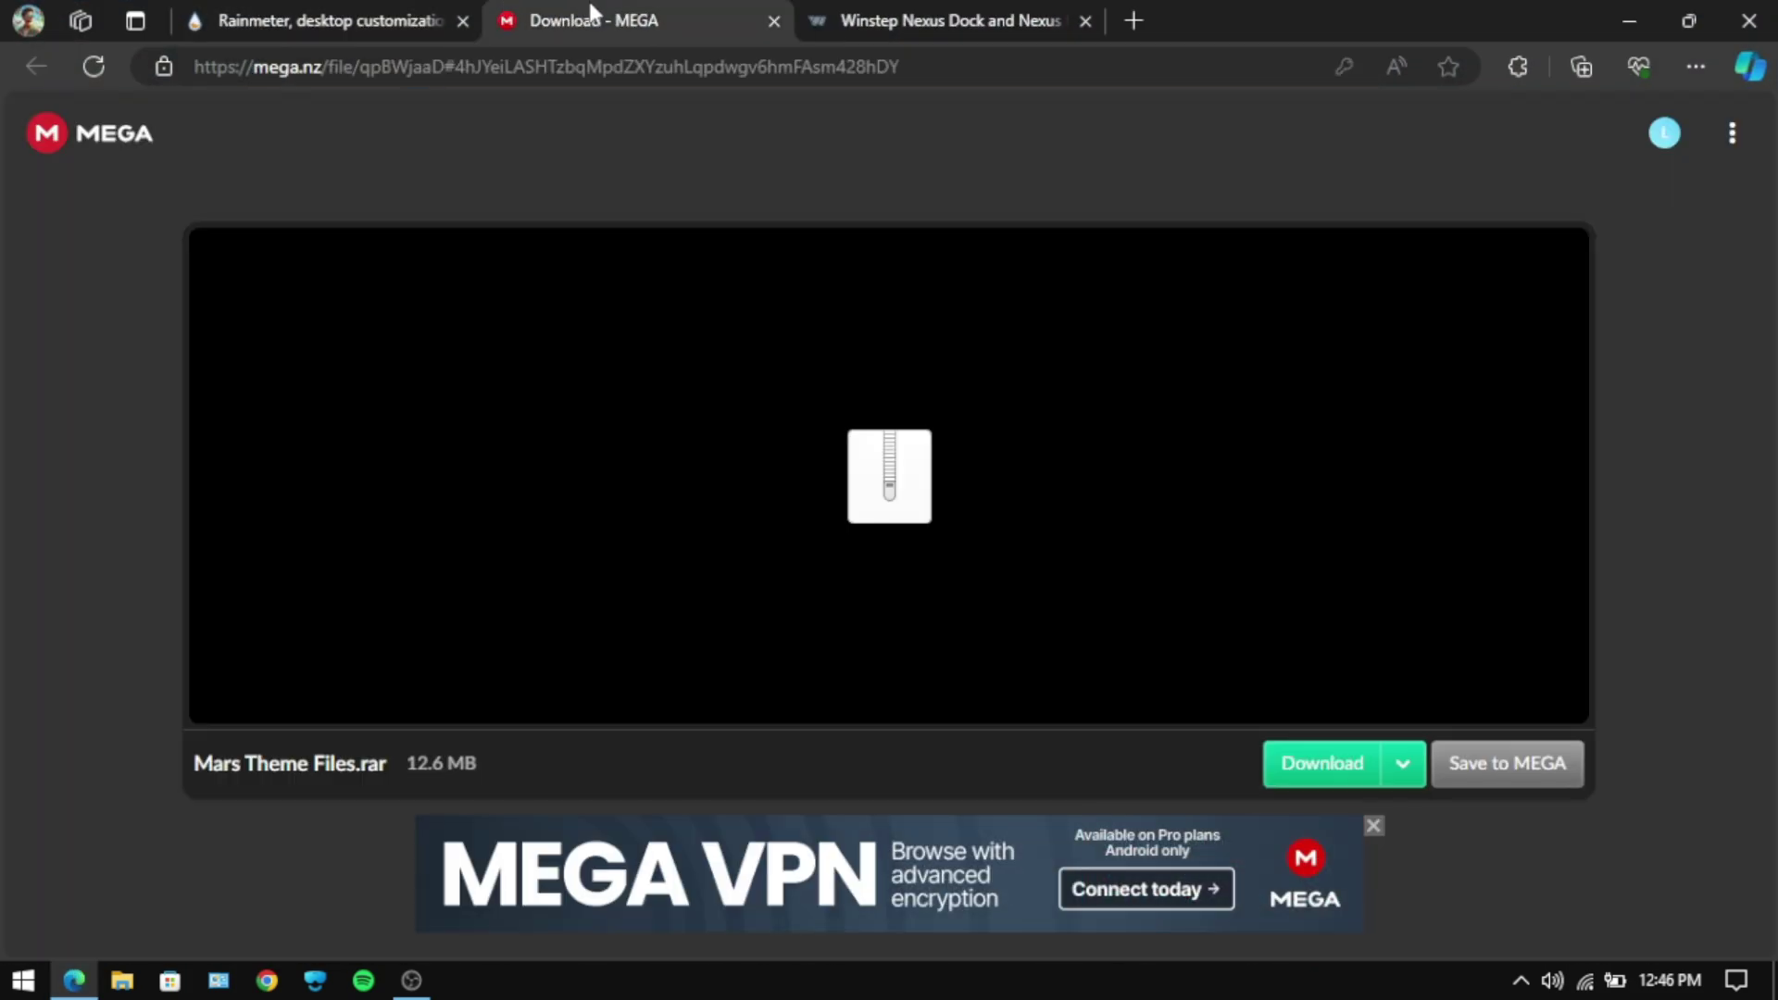
left_click(1309, 767)
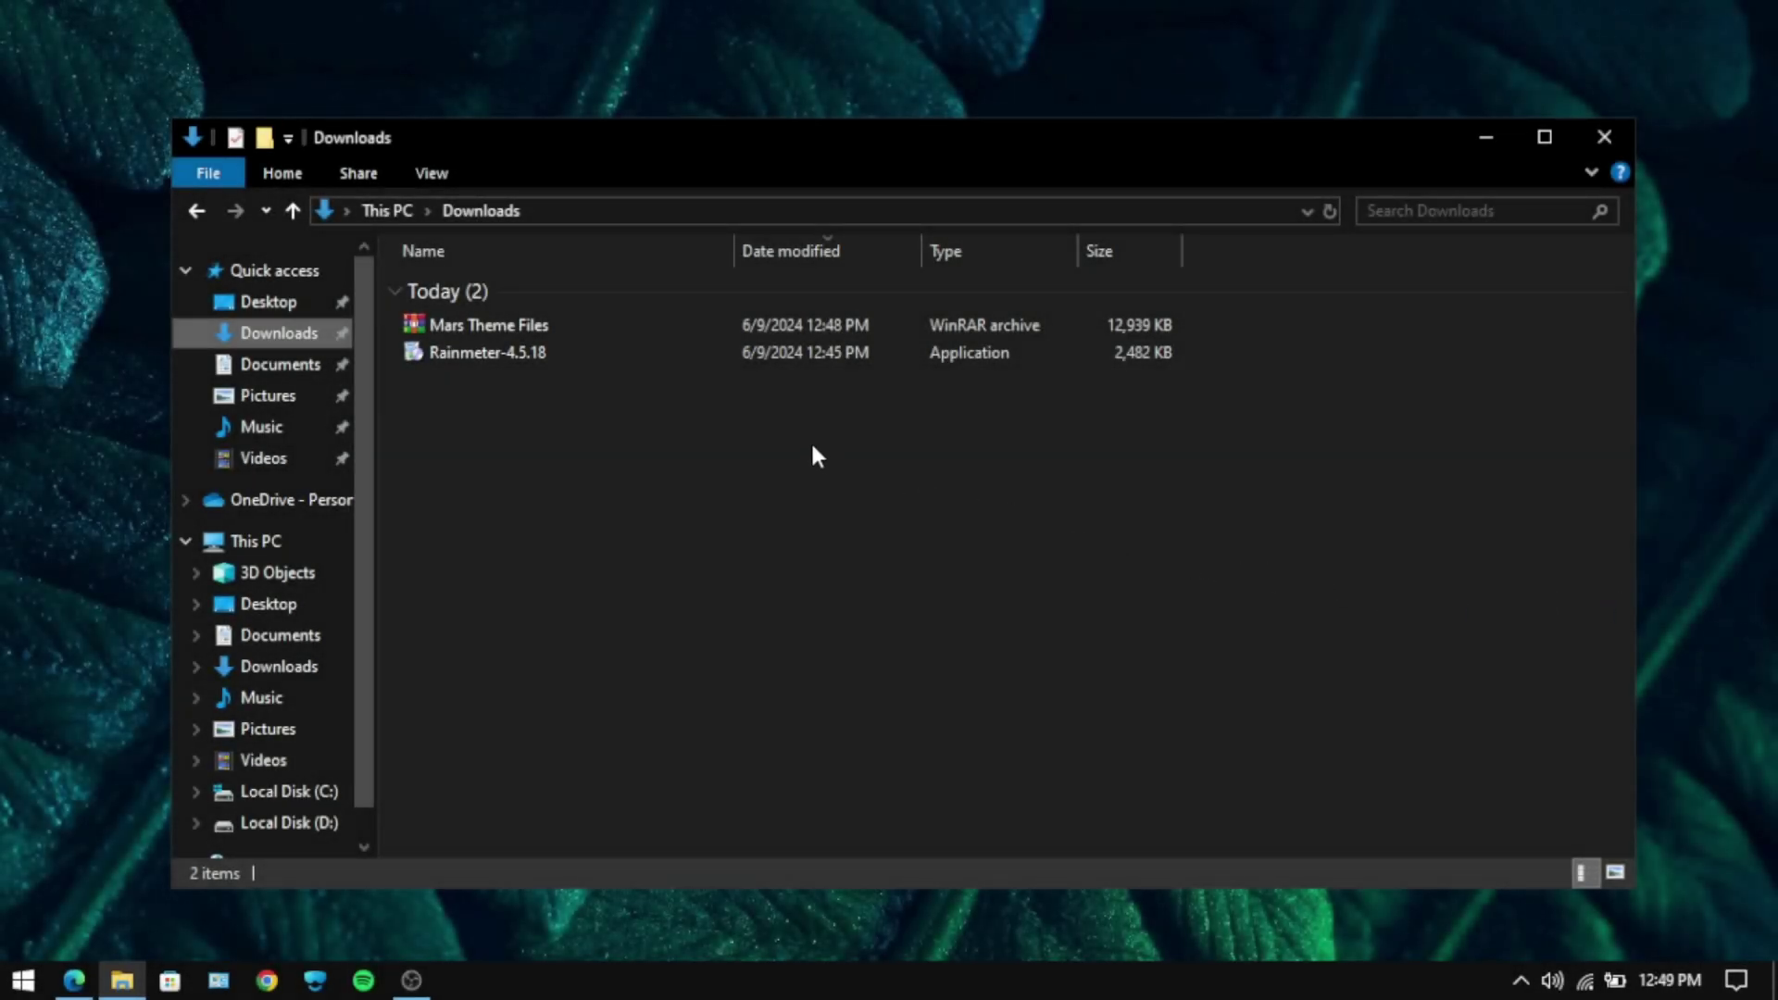
- Extract the Mars Theme Files archive in Downloads to its own Mars Theme Files folder
left_click(640, 335)
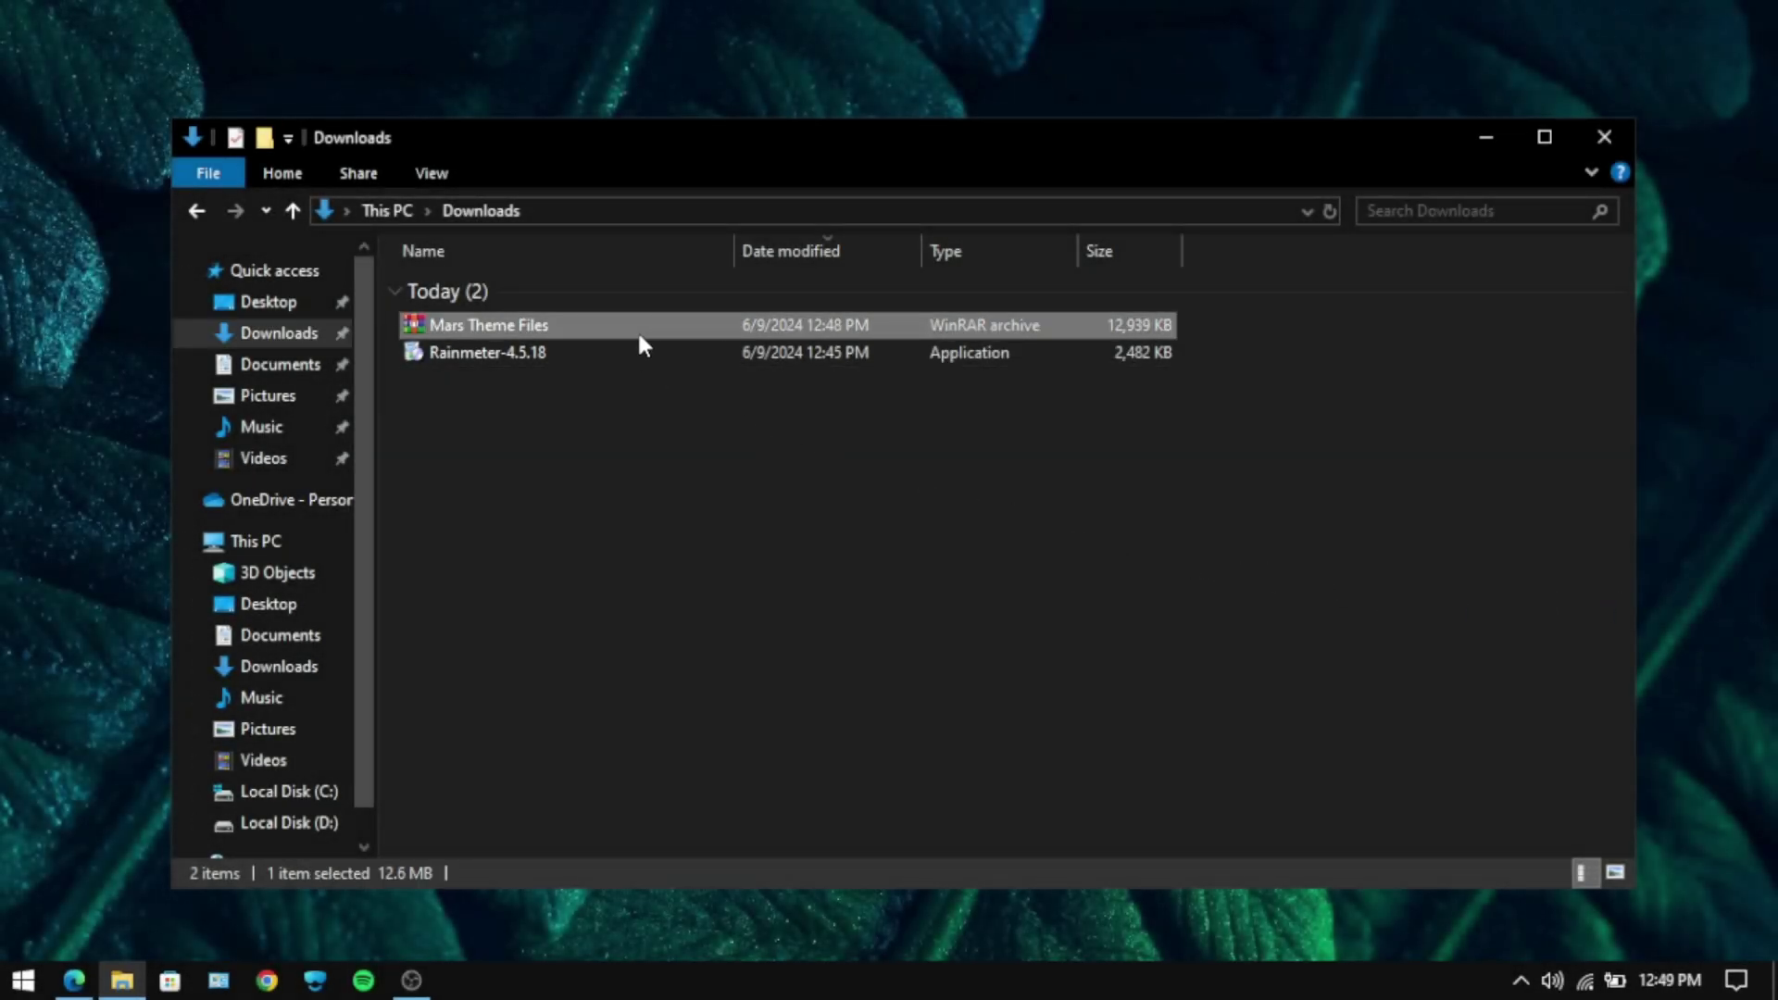
right_click(640, 338)
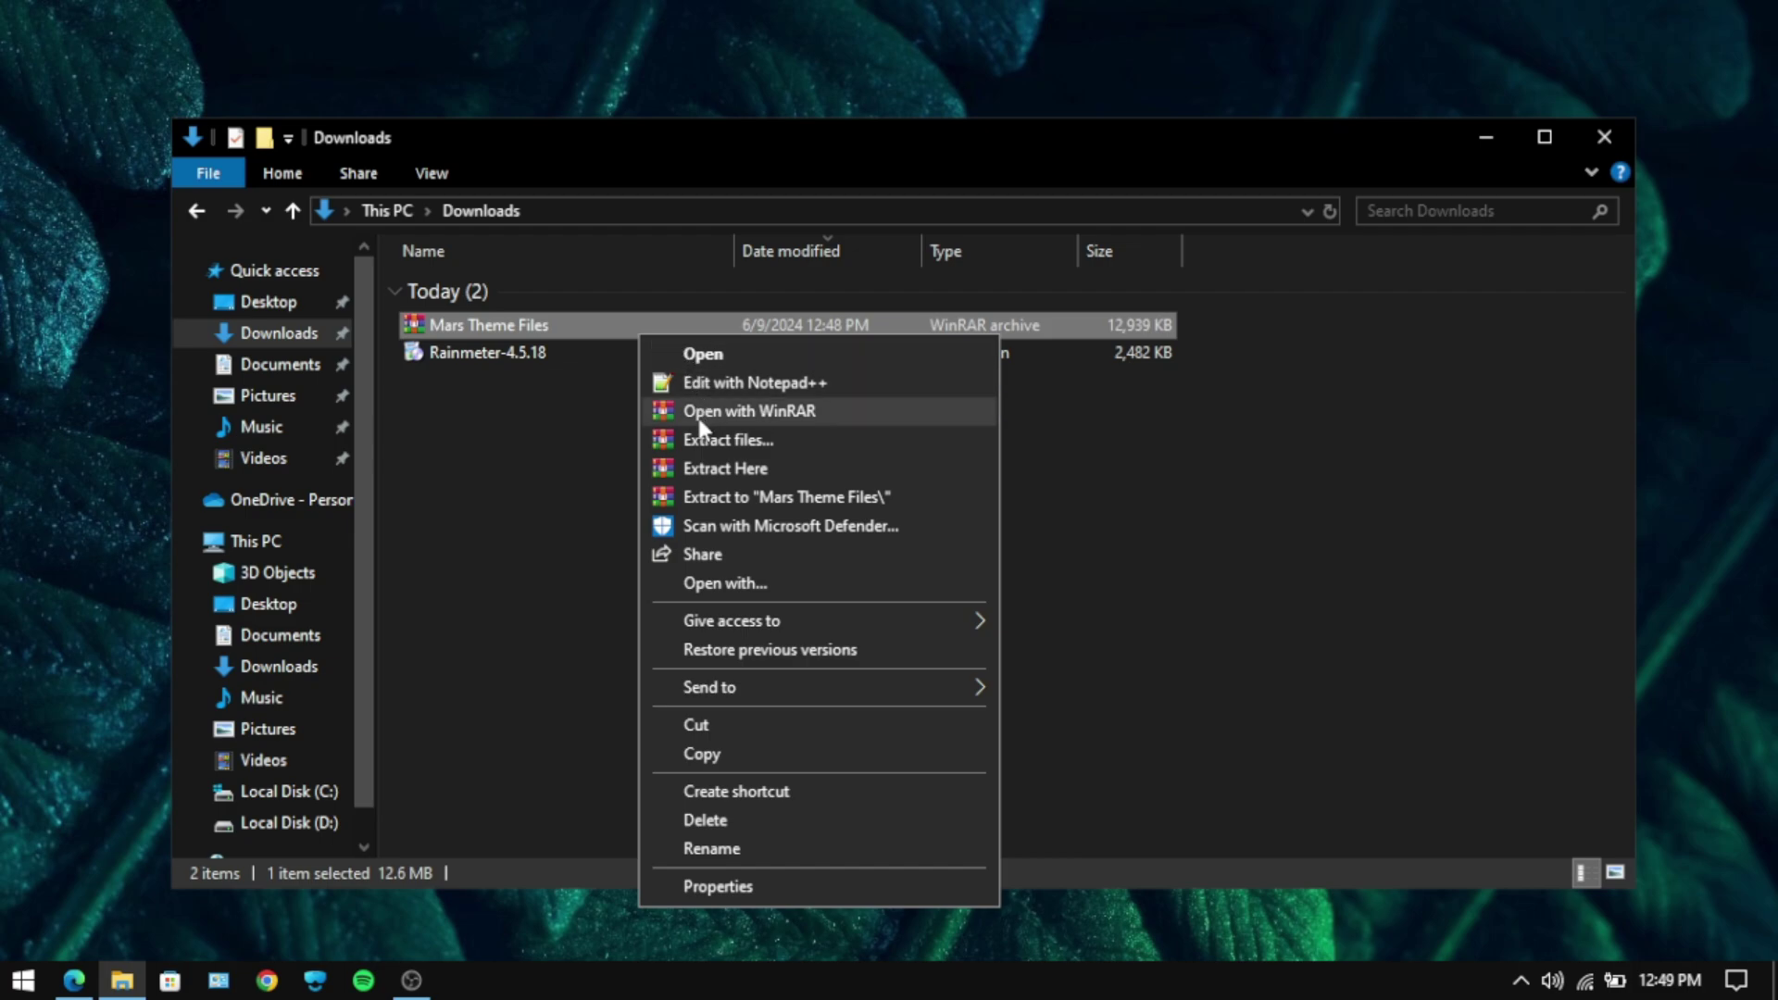
left_click(704, 502)
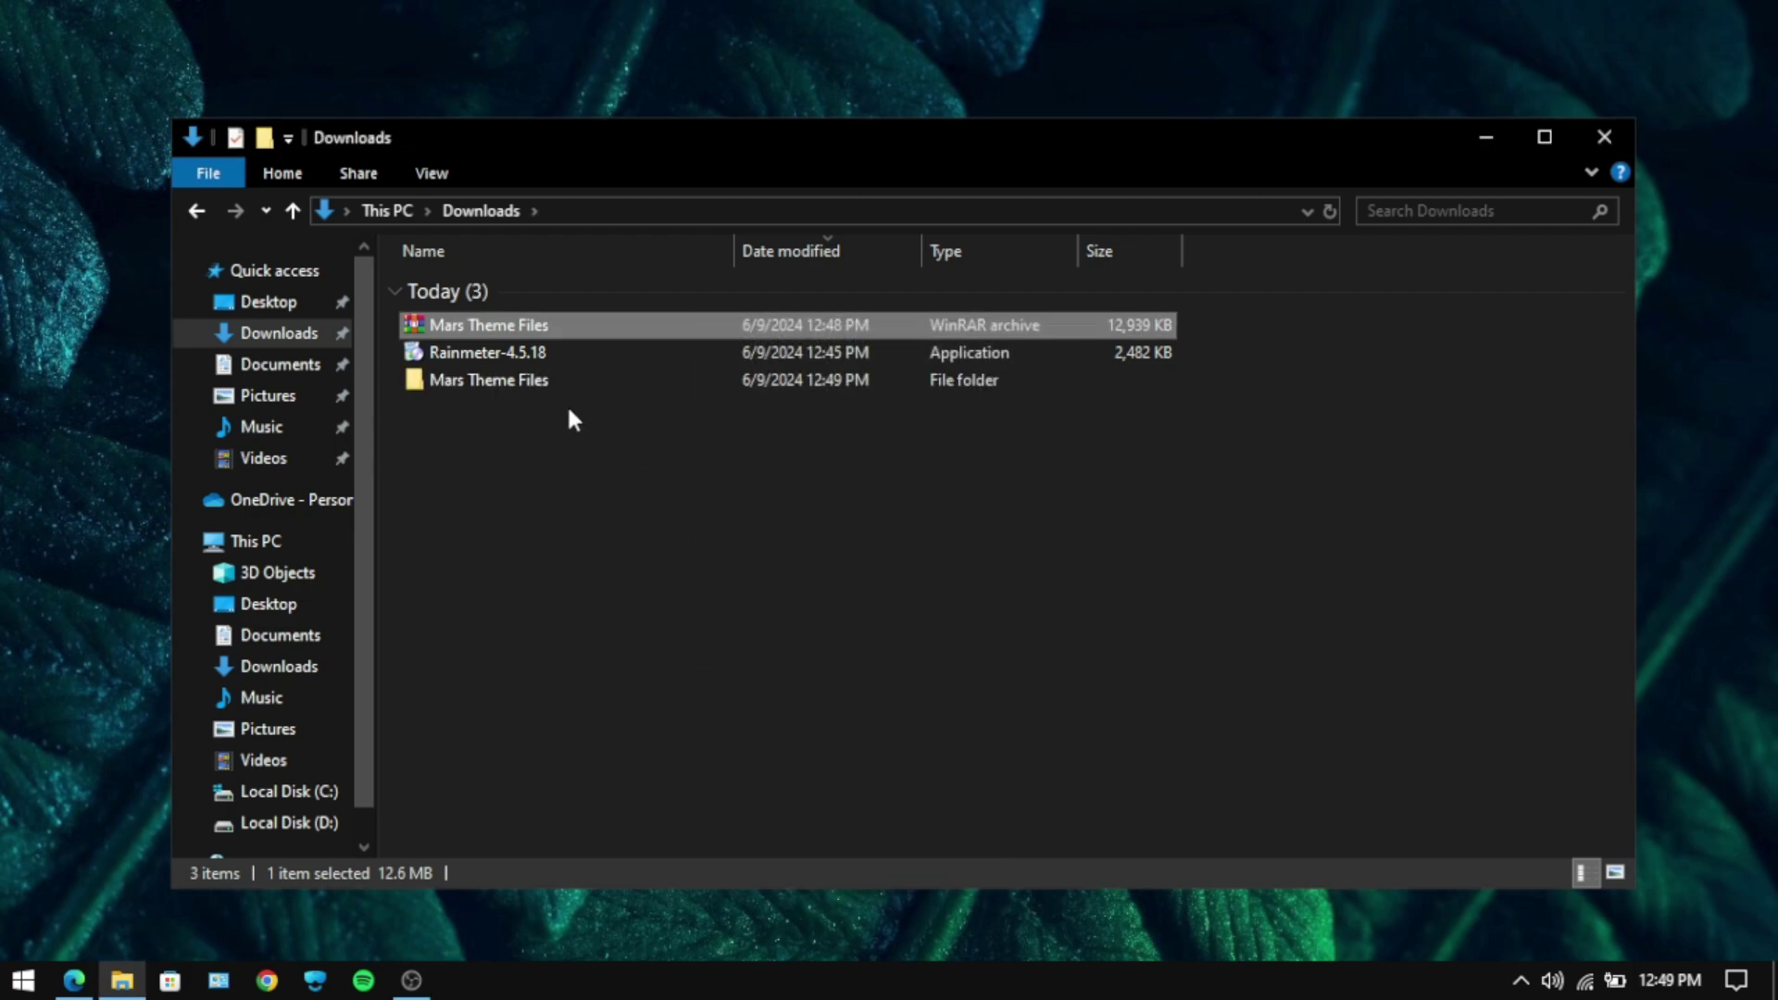
- Set the Wallpaper image from the extracted Mars Theme Files folder as the desktop background
double_click(550, 382)
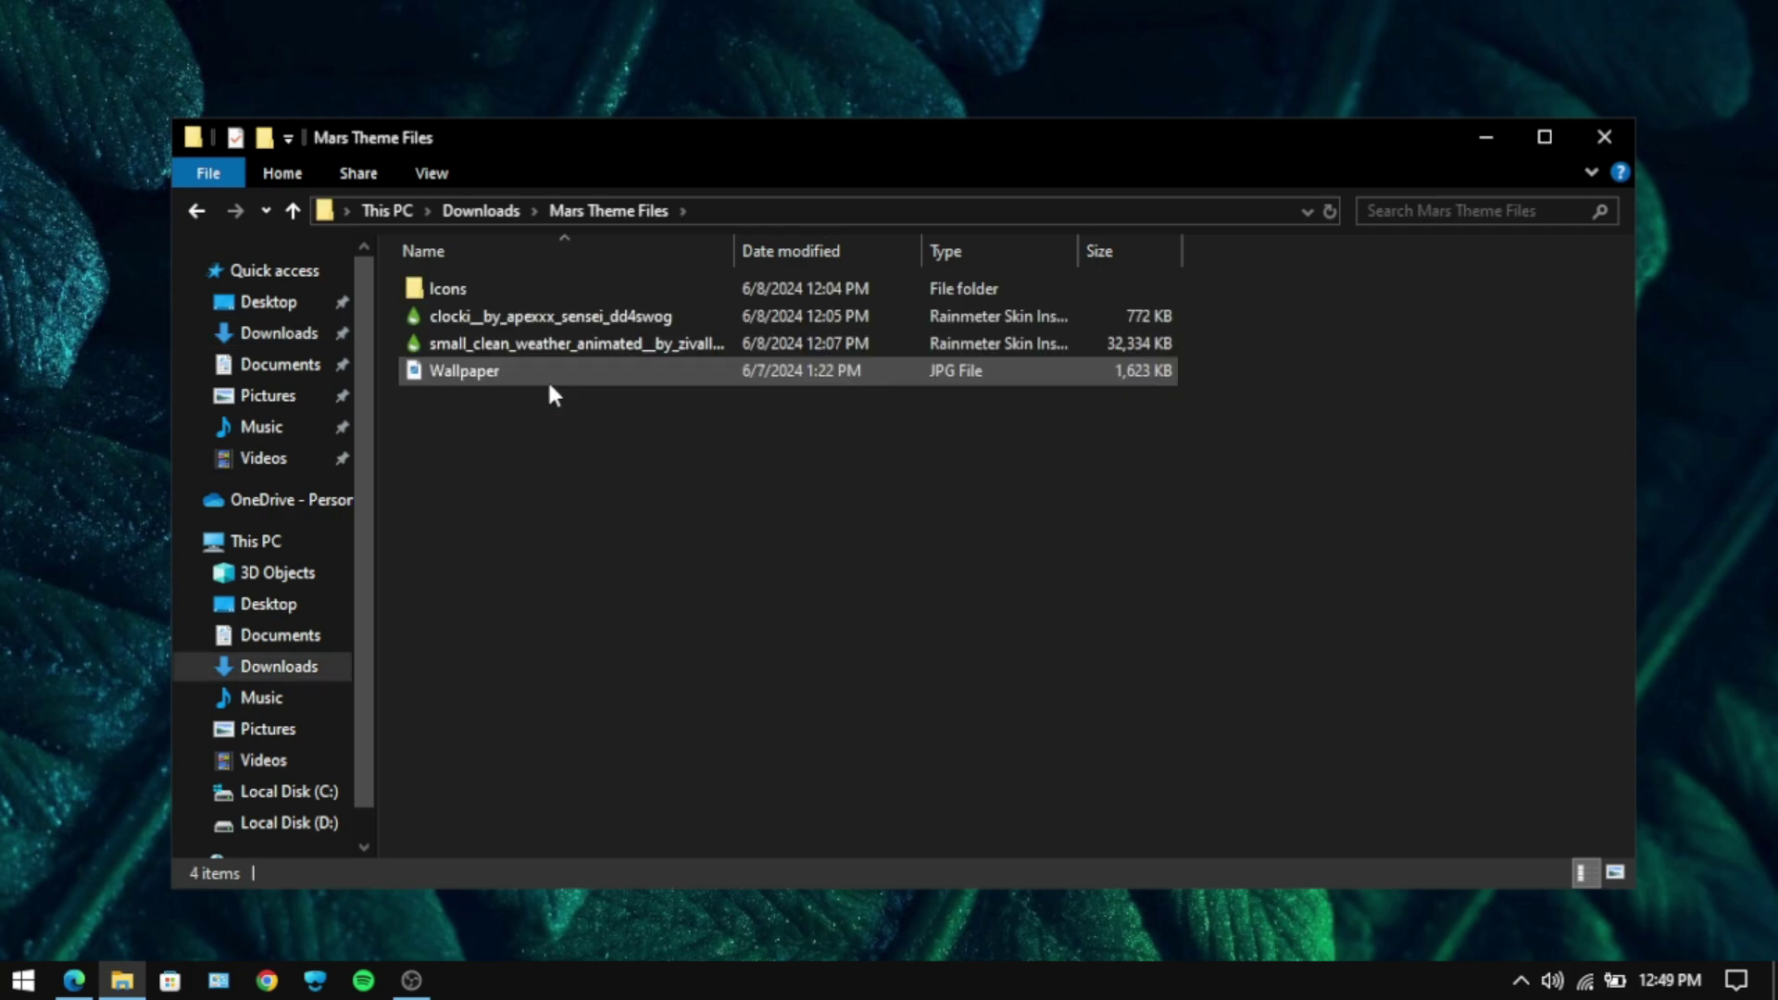
right_click(549, 383)
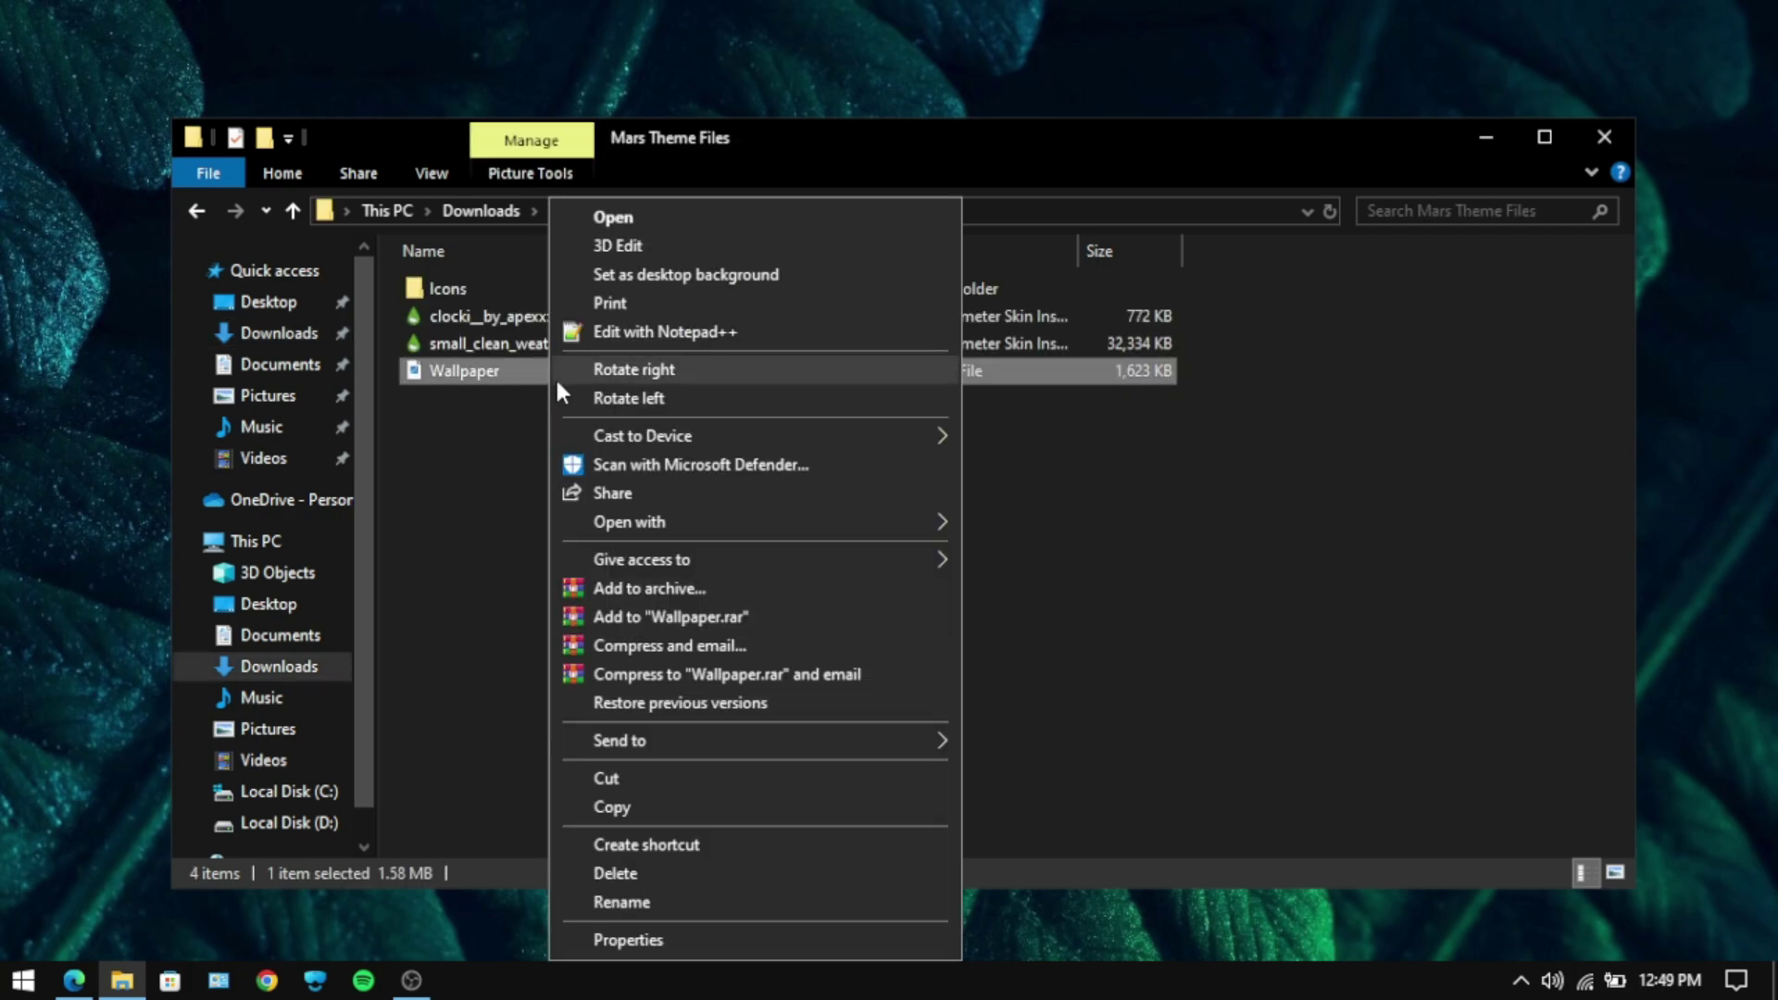
left_click(679, 275)
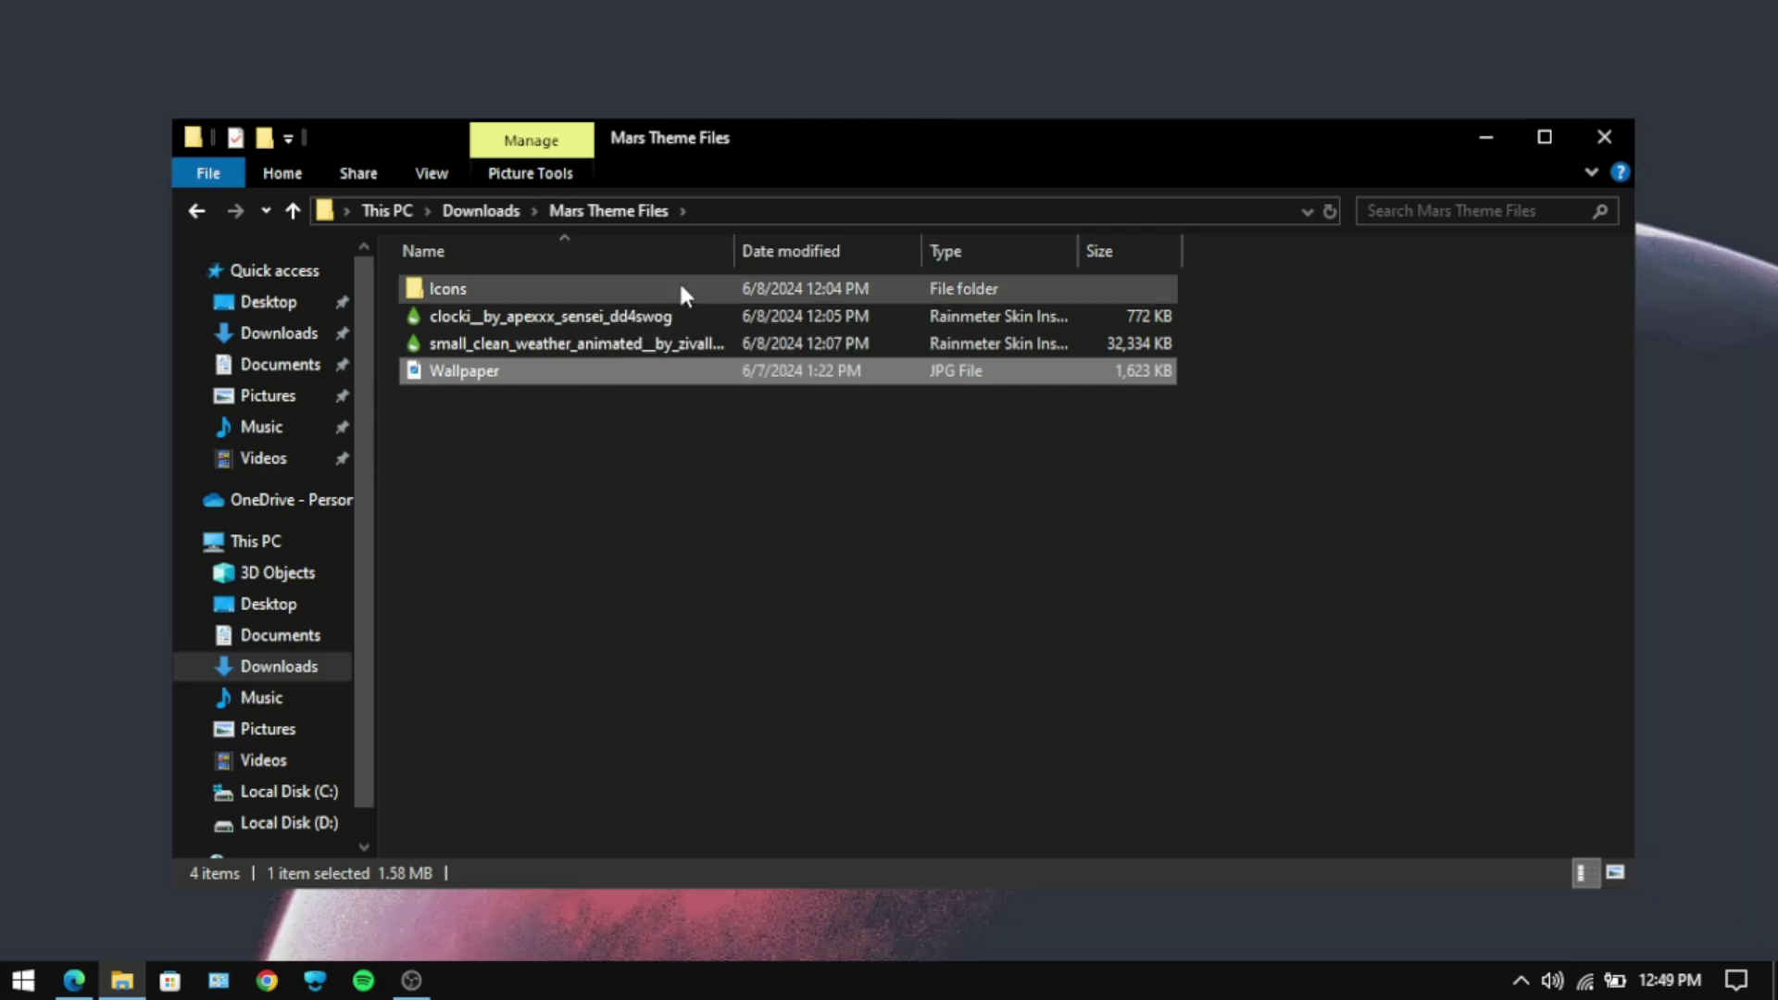
- Install the Small Clean Weather Rainmeter skin with loading of the included skins turned off
left_click(563, 341)
right_click(564, 342)
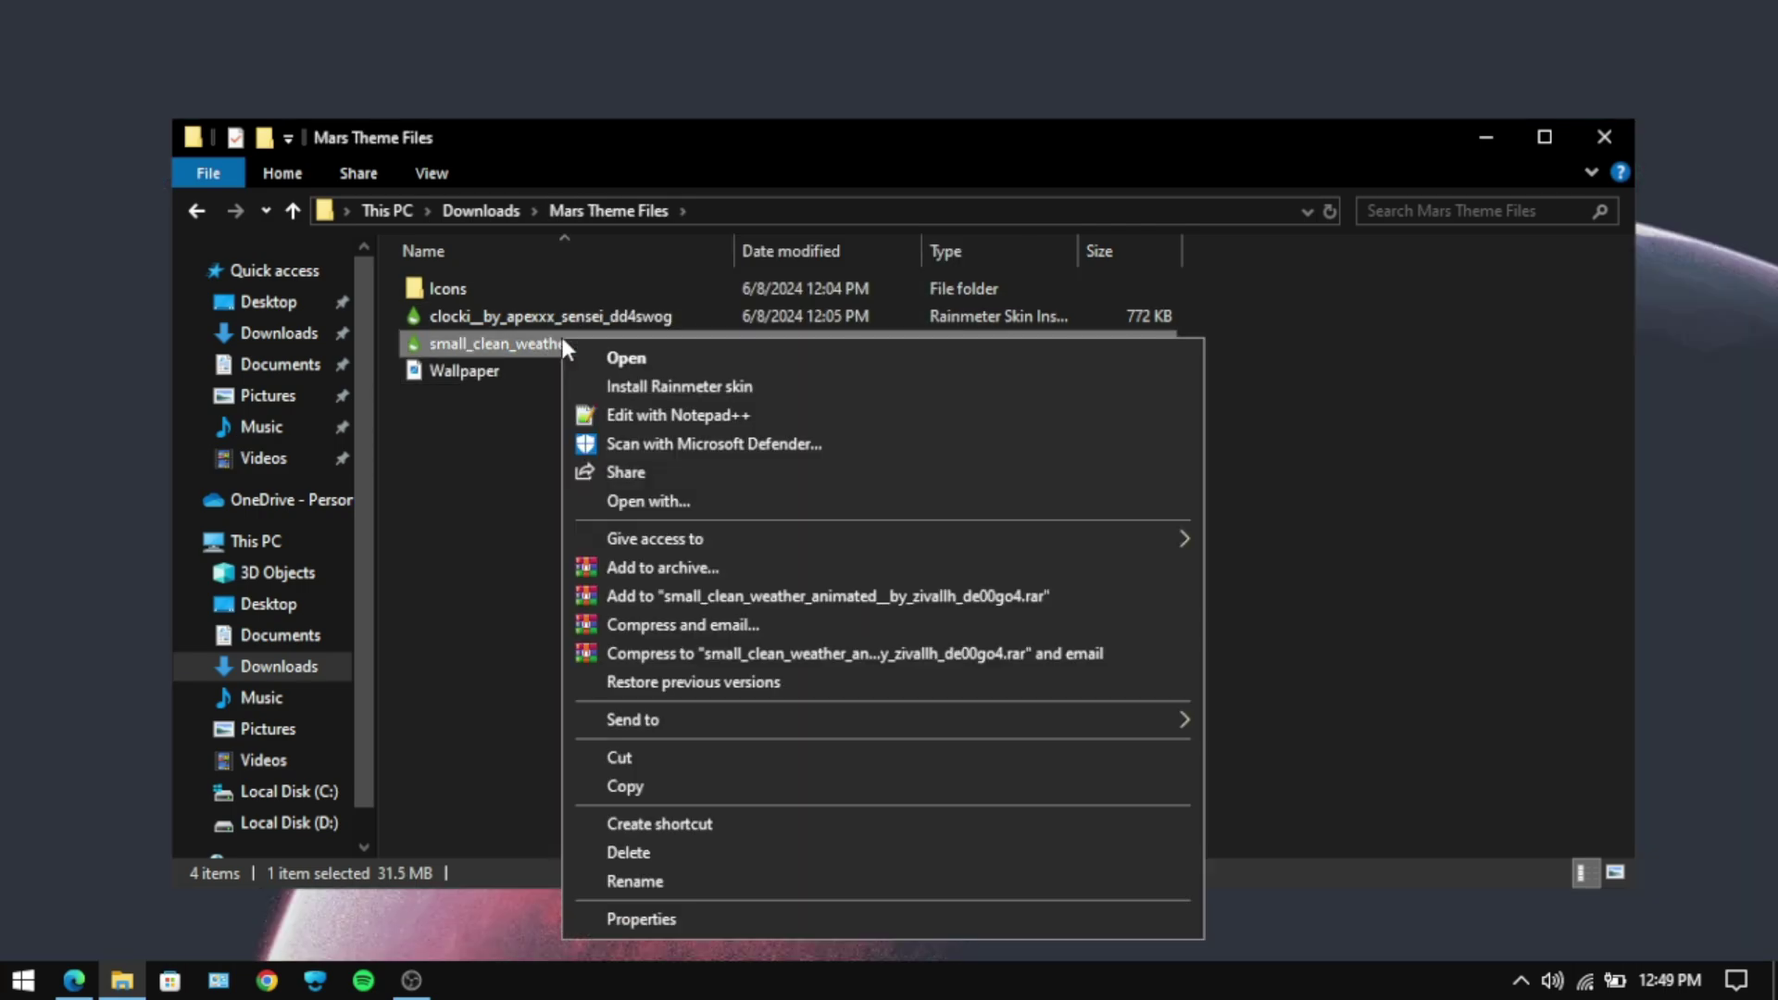
left_click(597, 374)
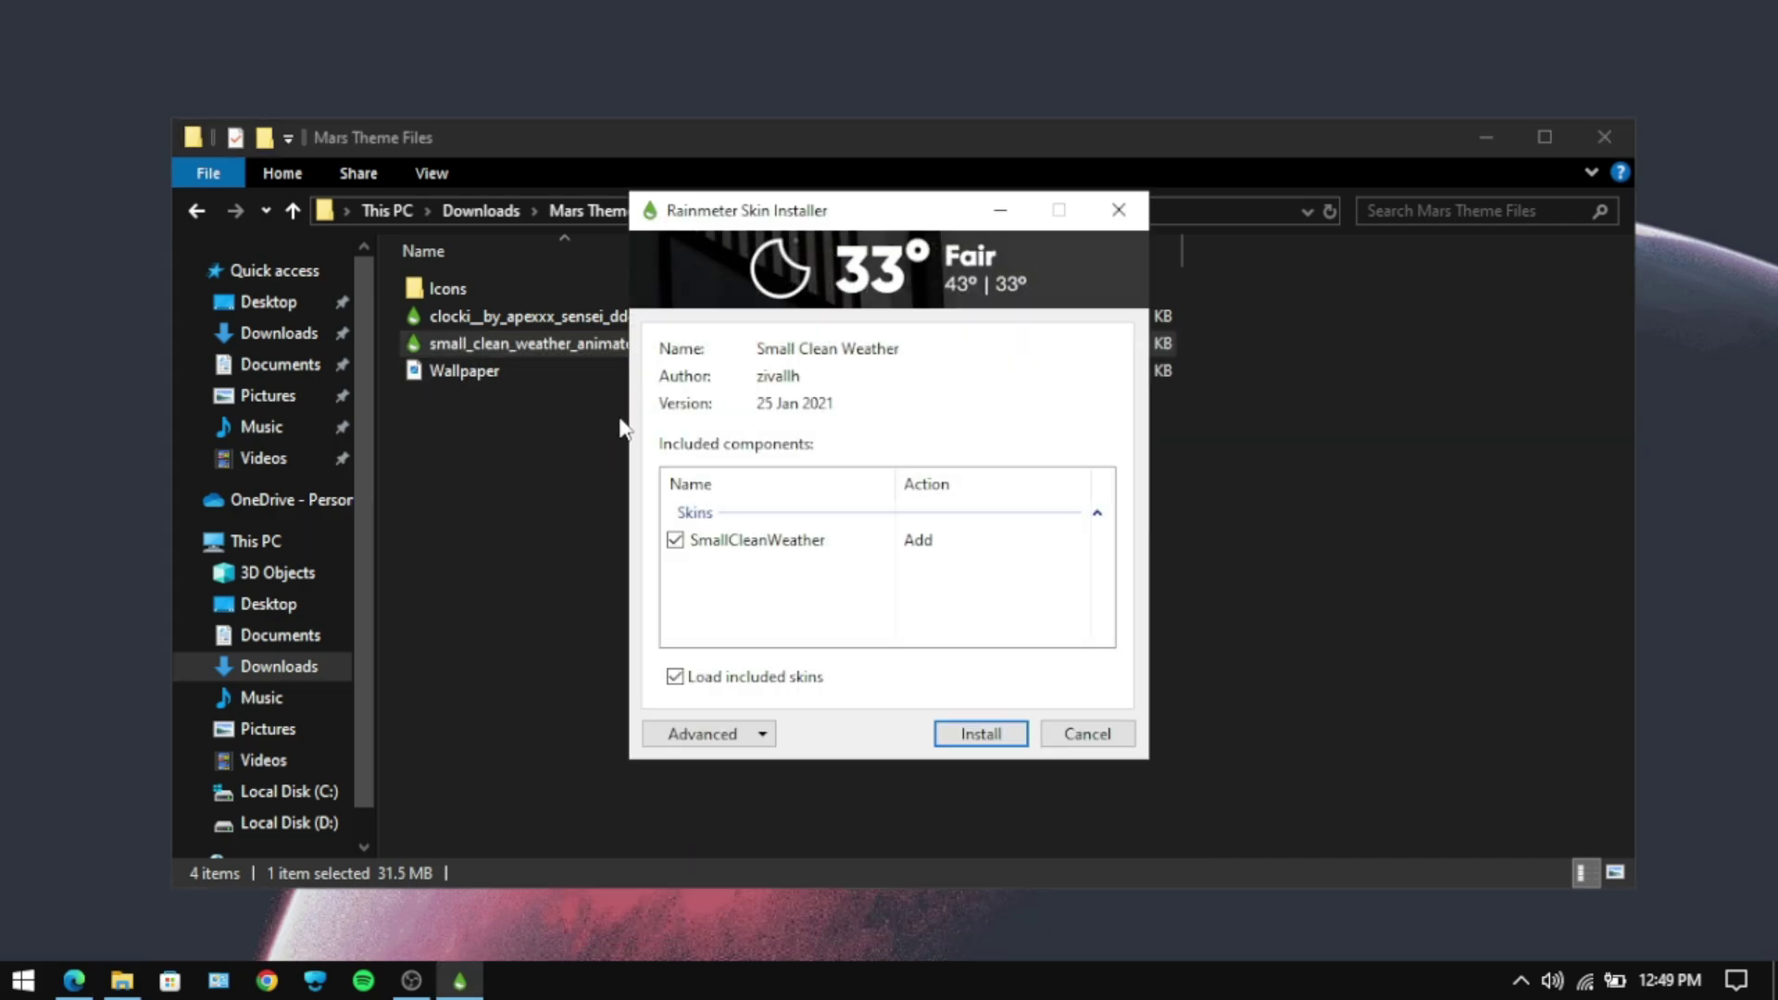
left_click(675, 677)
left_click(983, 741)
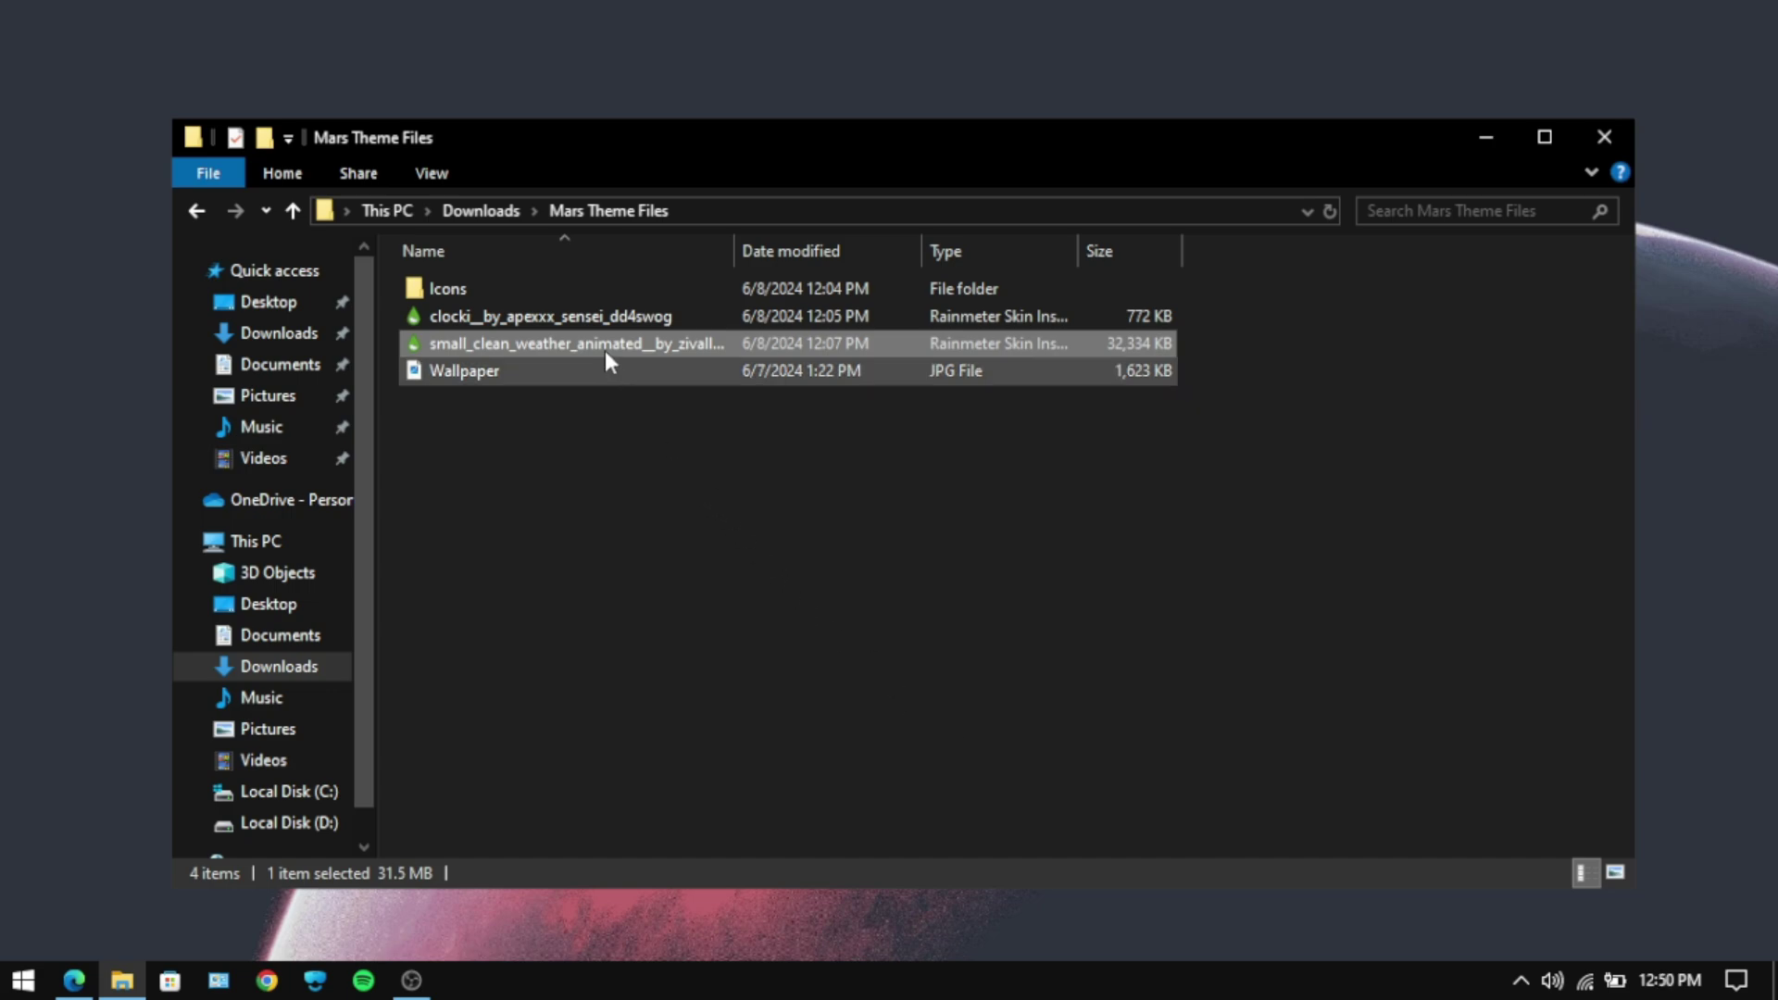
- Install the Clocki Rainmeter skin with loading of the included skins turned off, and close the theme folder
left_click(594, 317)
right_click(593, 317)
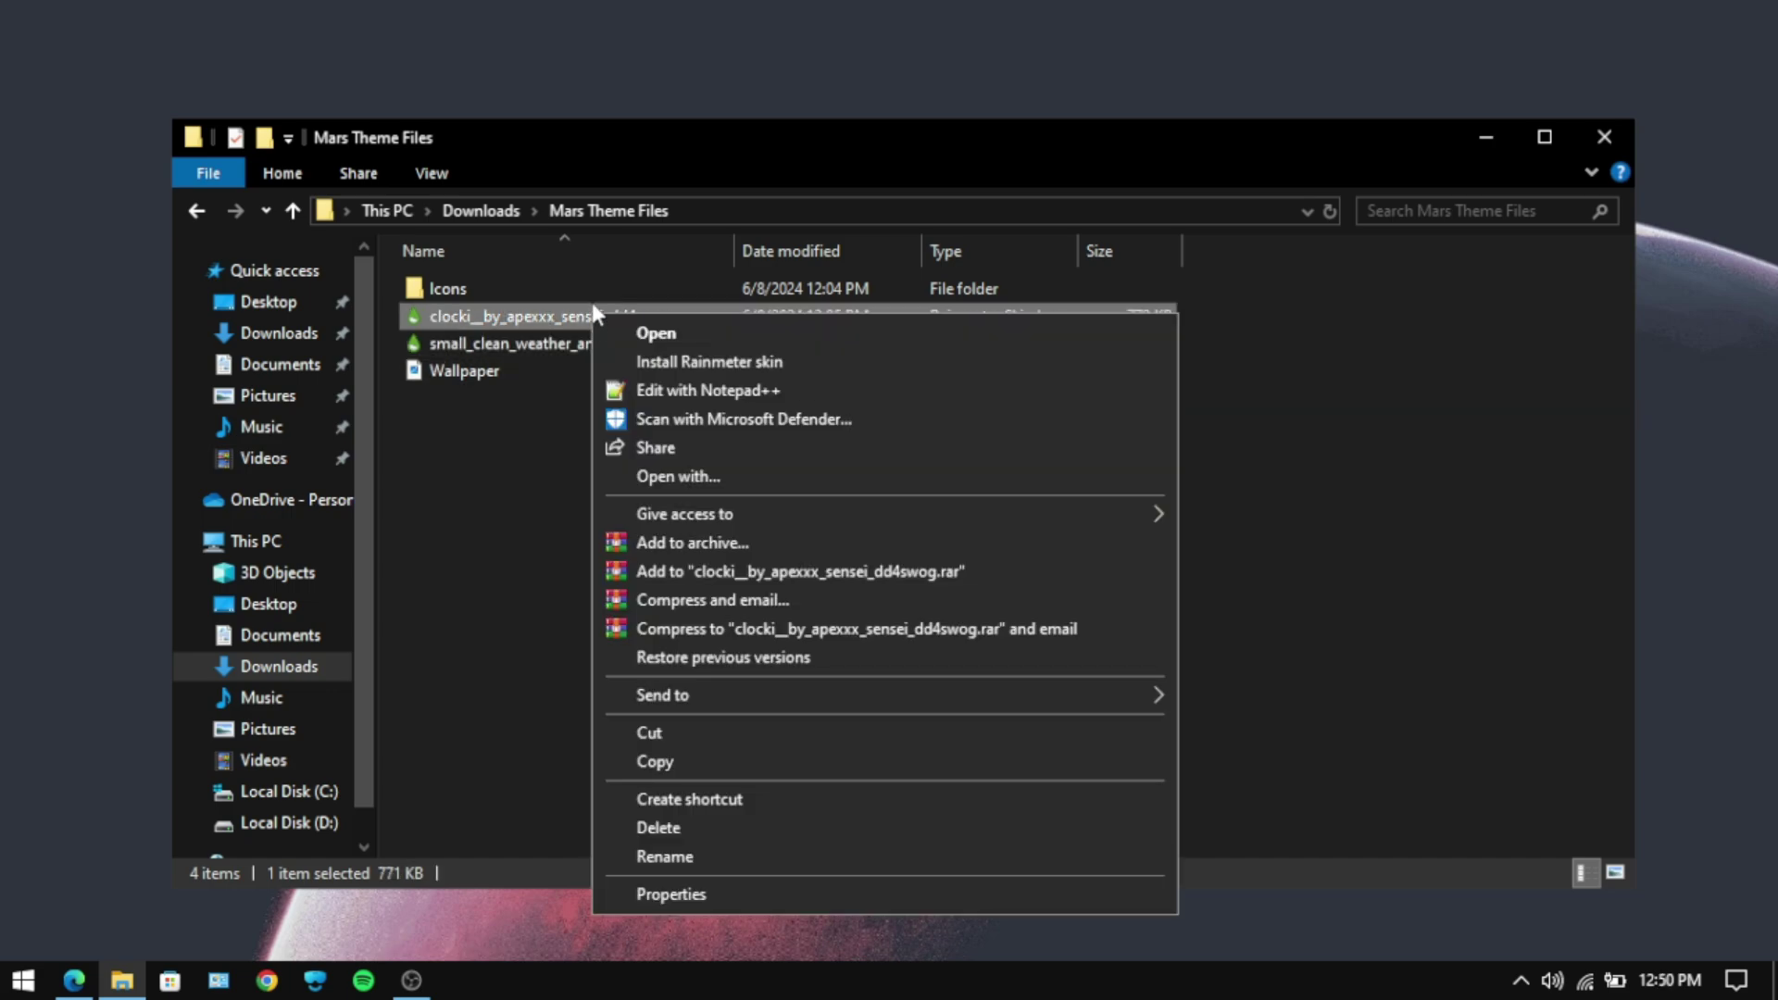
left_click(635, 369)
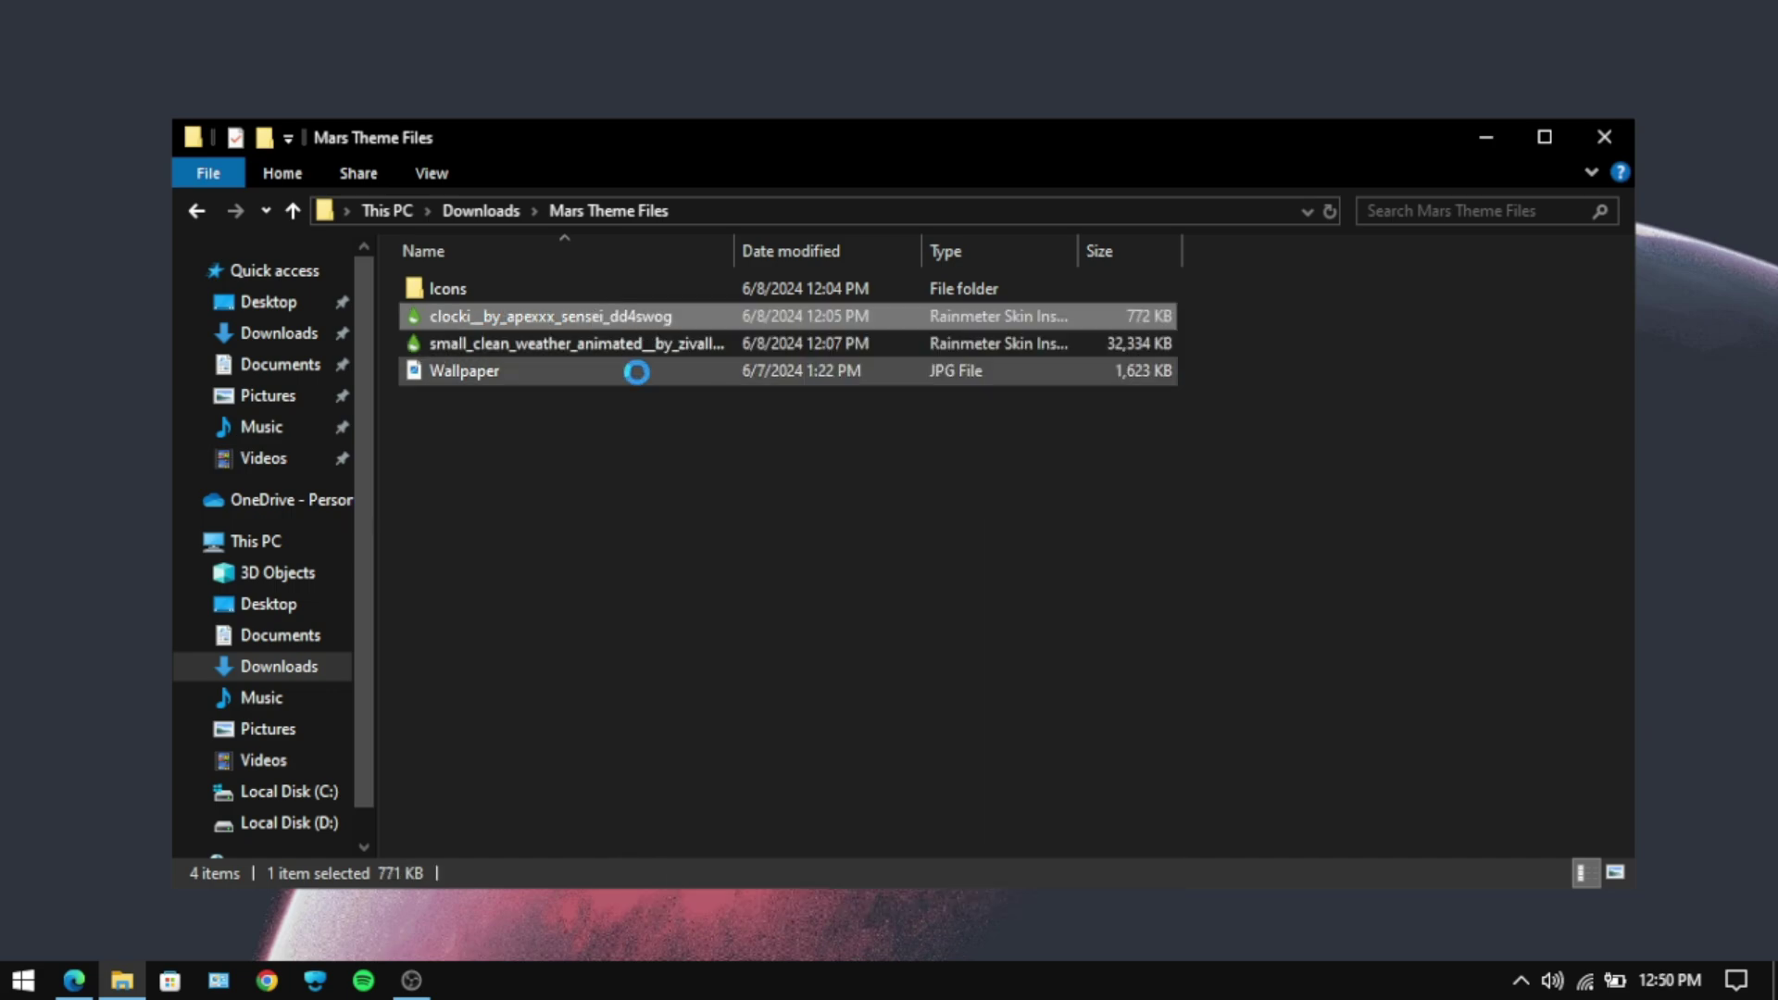
left_click(676, 676)
left_click(956, 744)
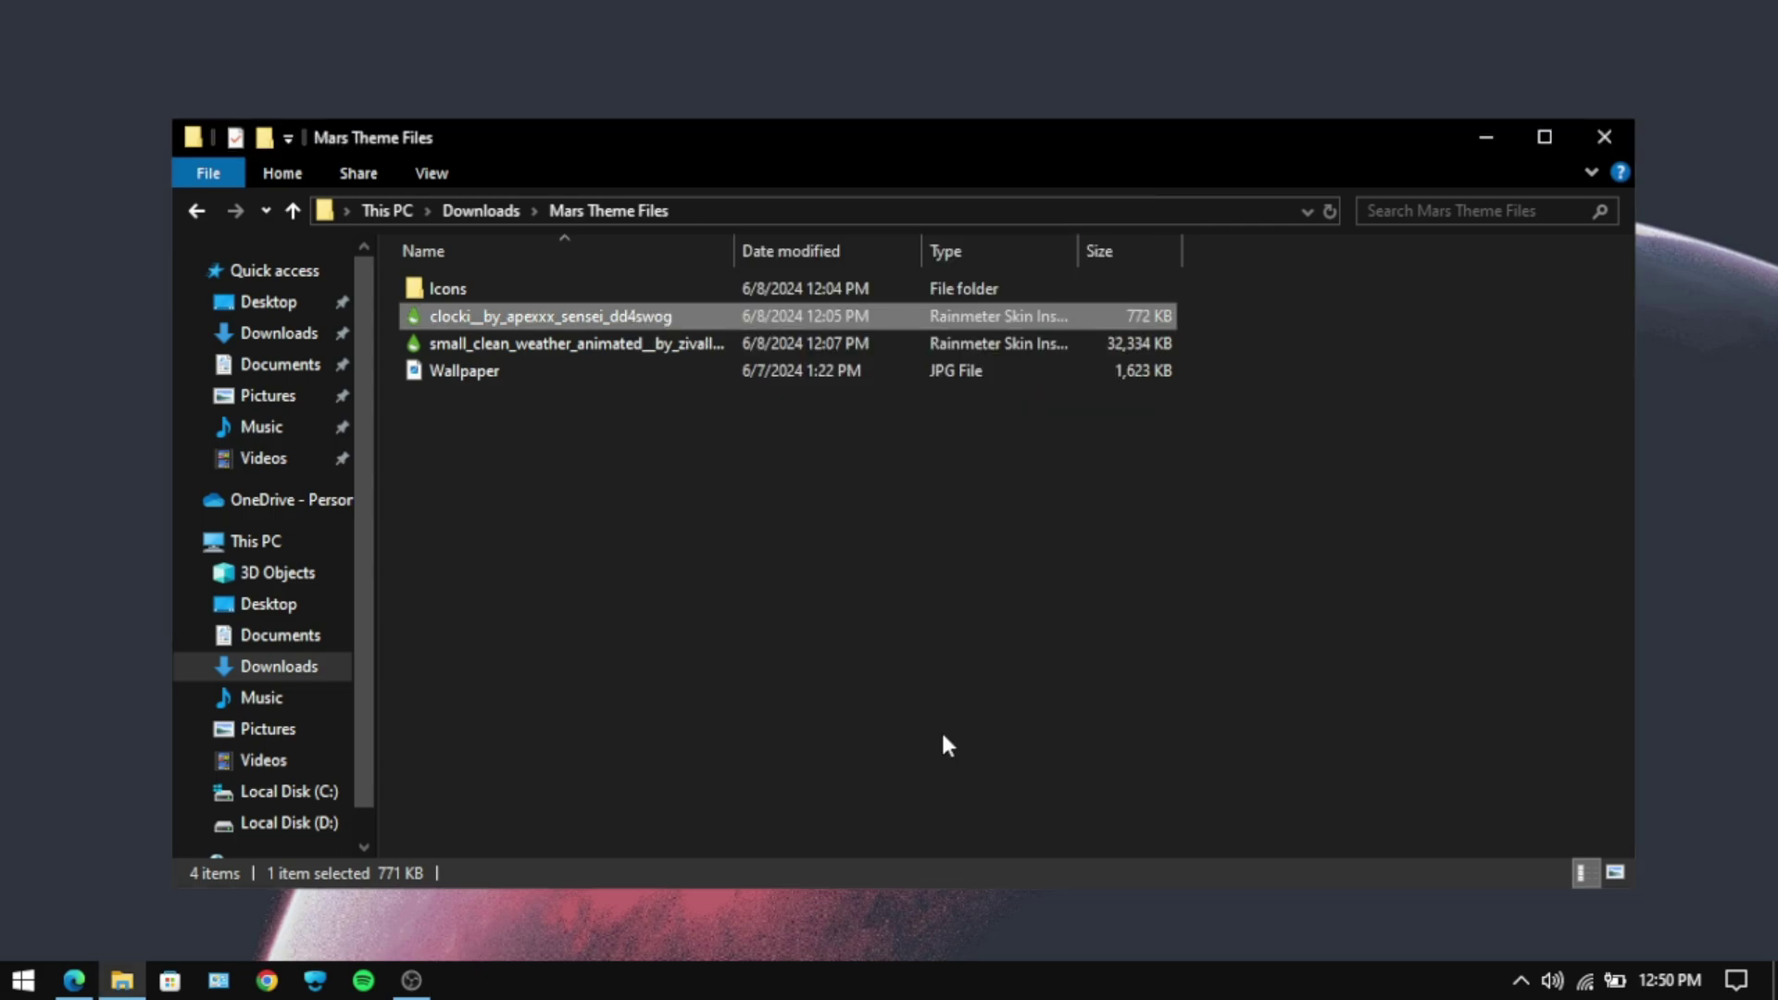
left_click(1587, 139)
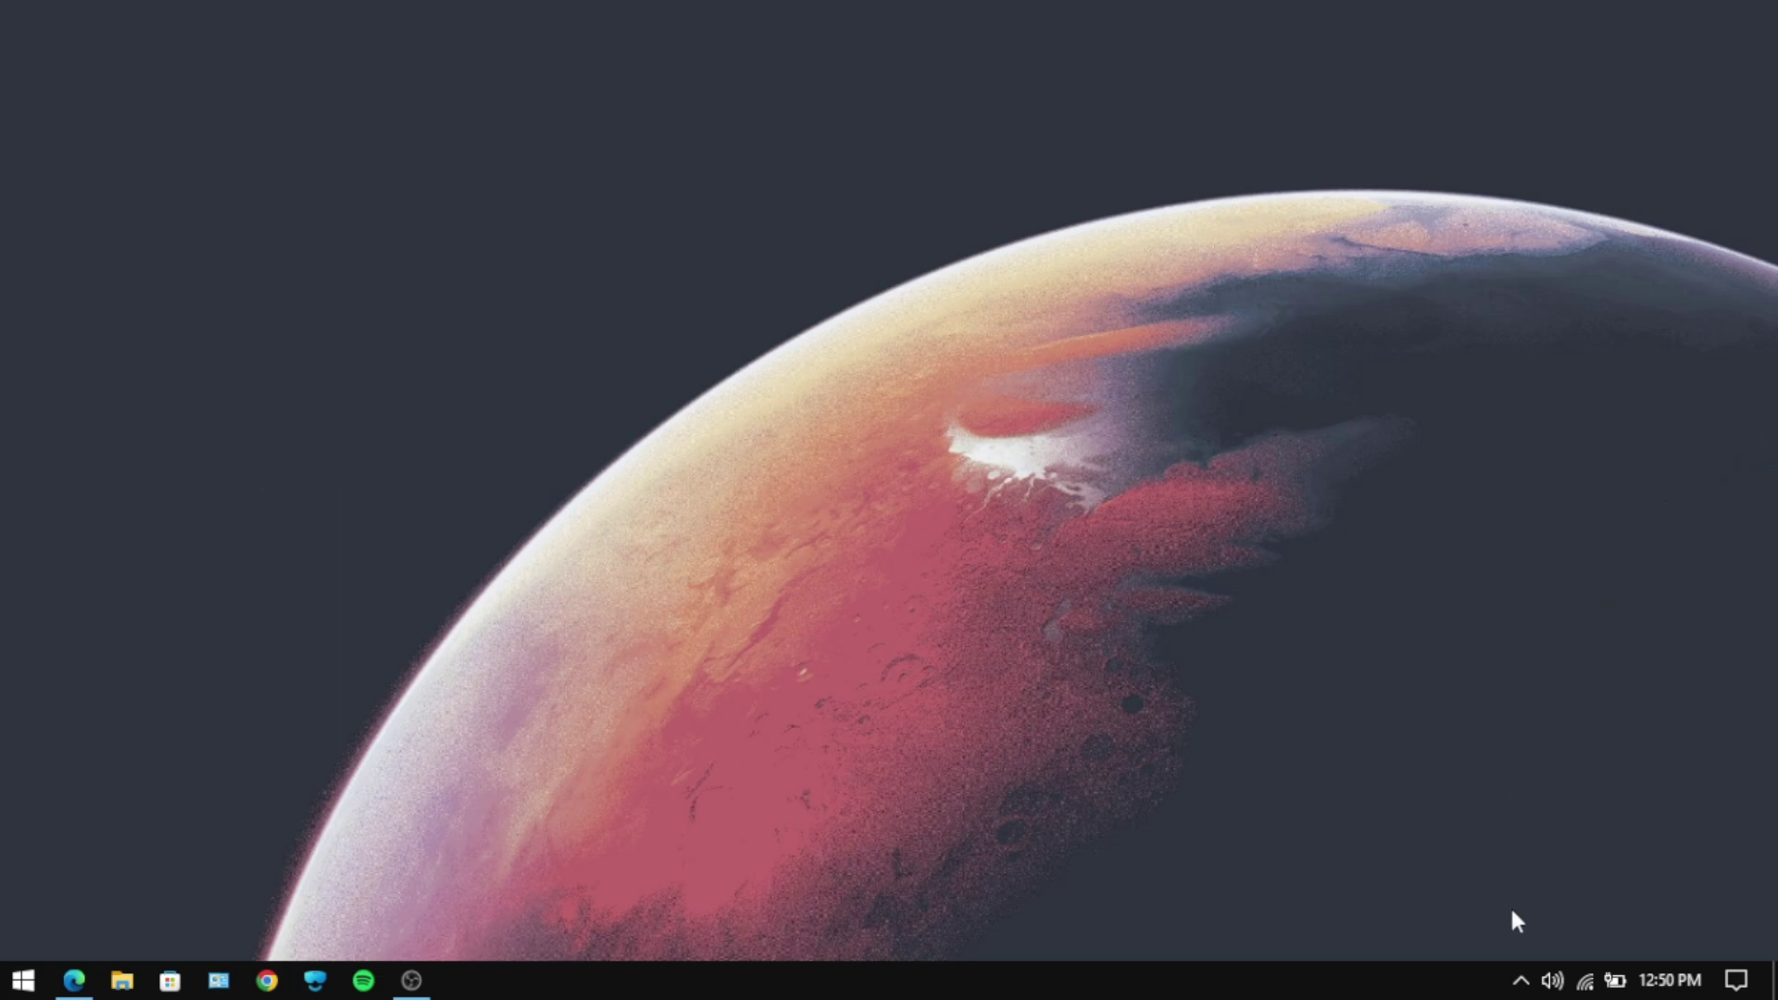
- Open the Manage Rainmeter window and refresh all skins
left_click(1518, 979)
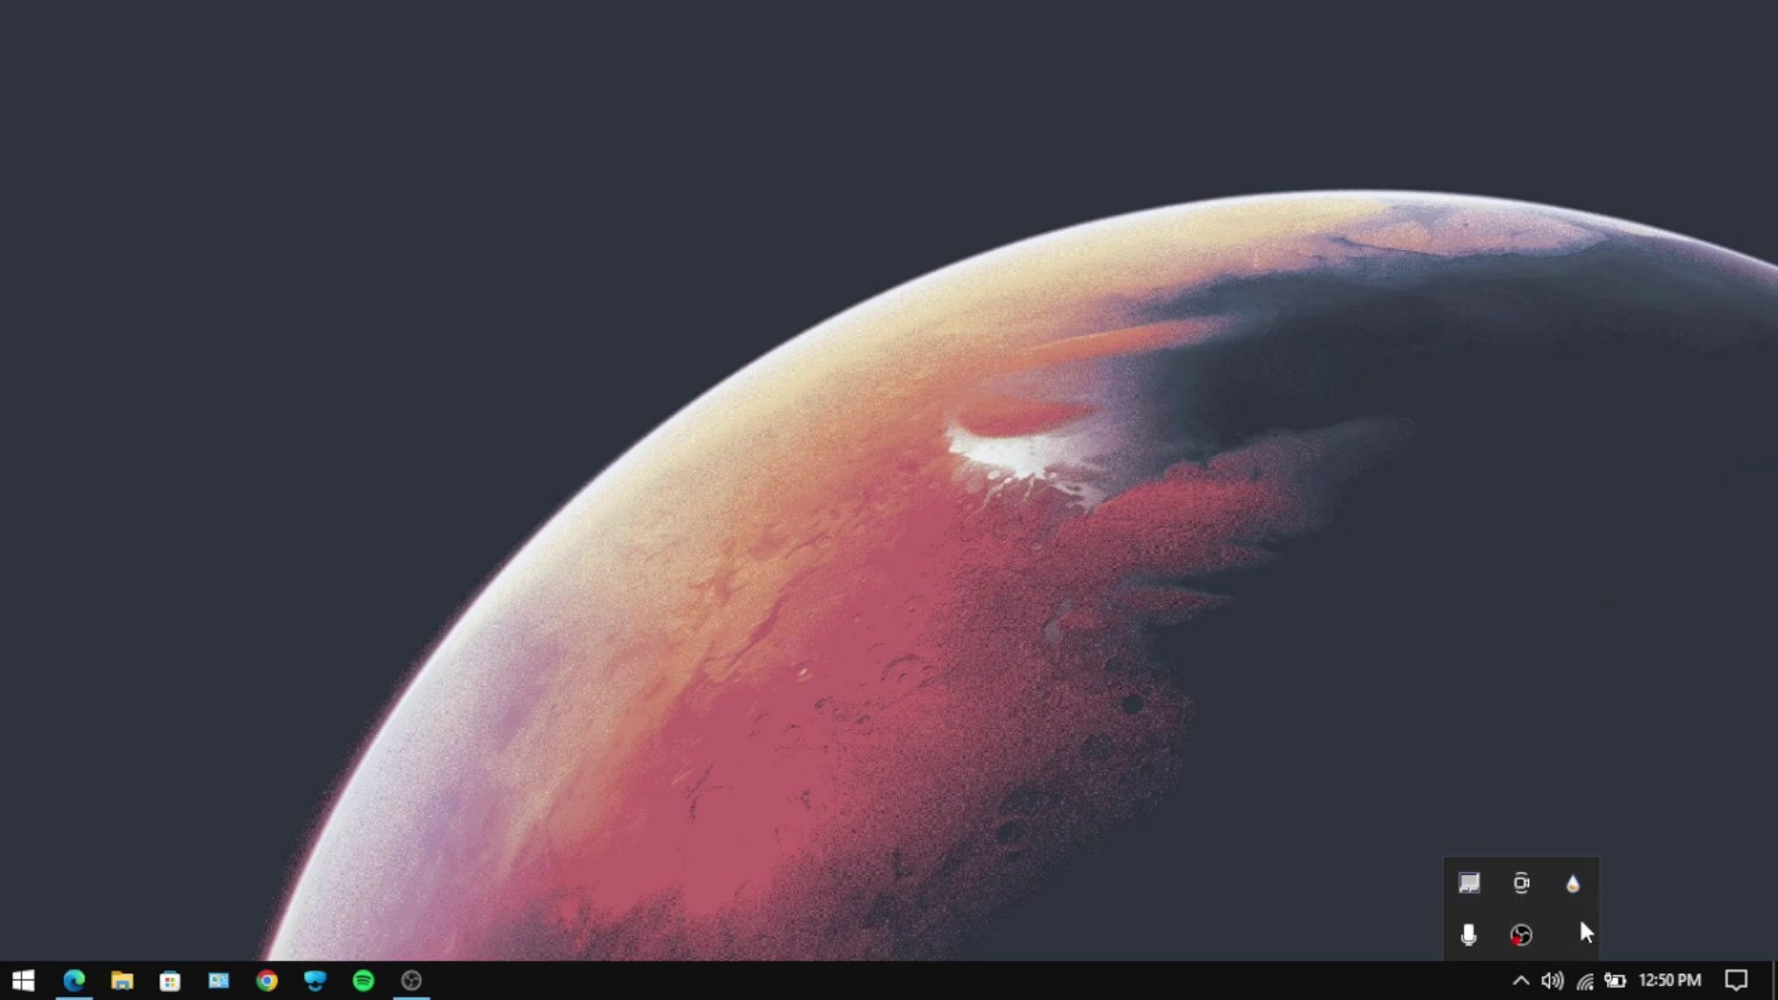
left_click(1585, 898)
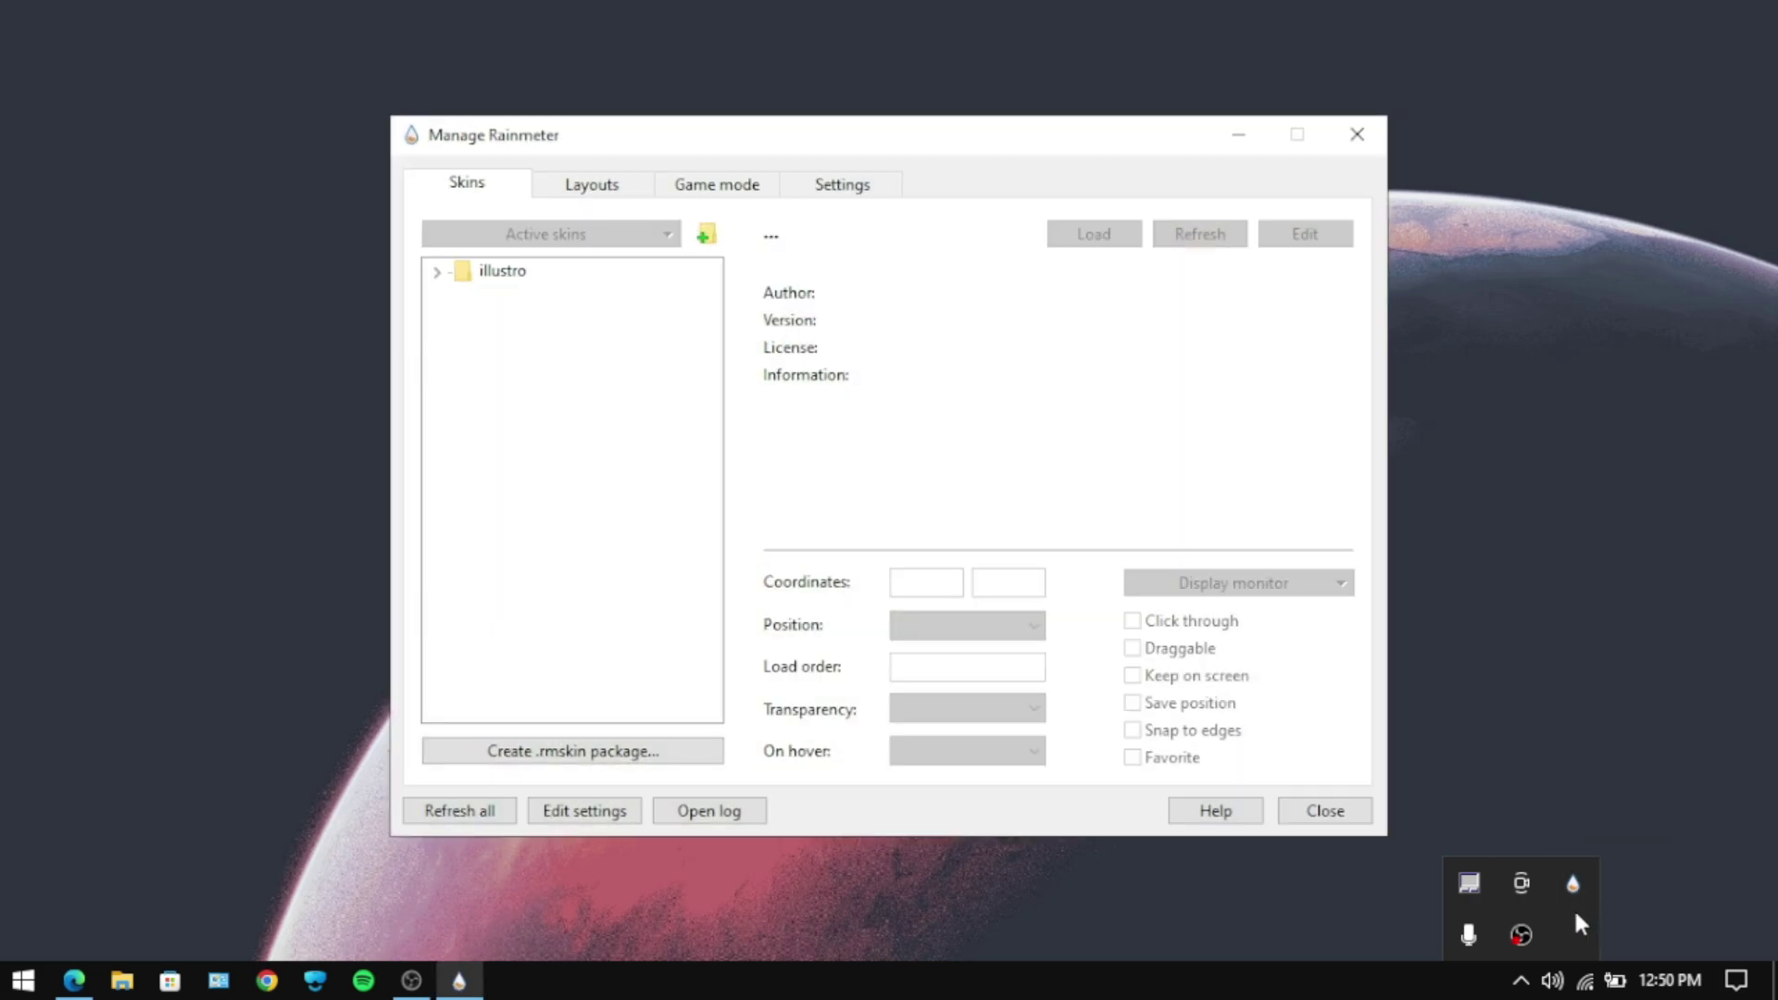
left_click(1282, 917)
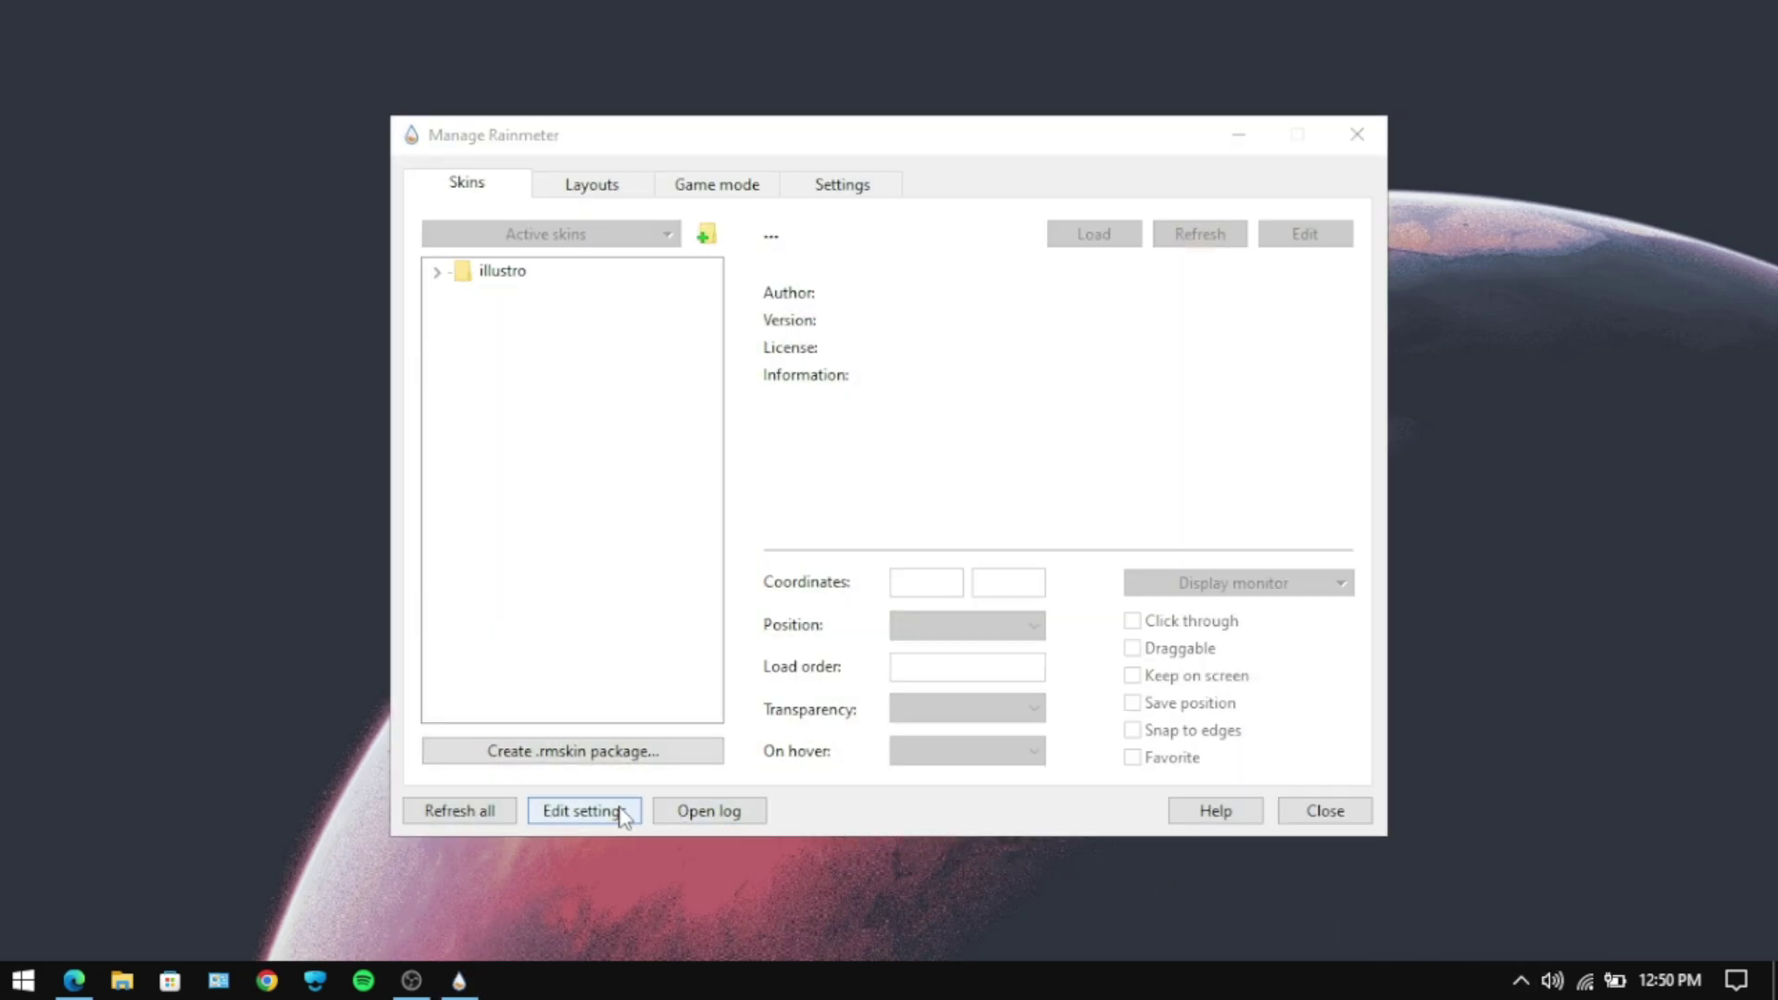
left_click(474, 815)
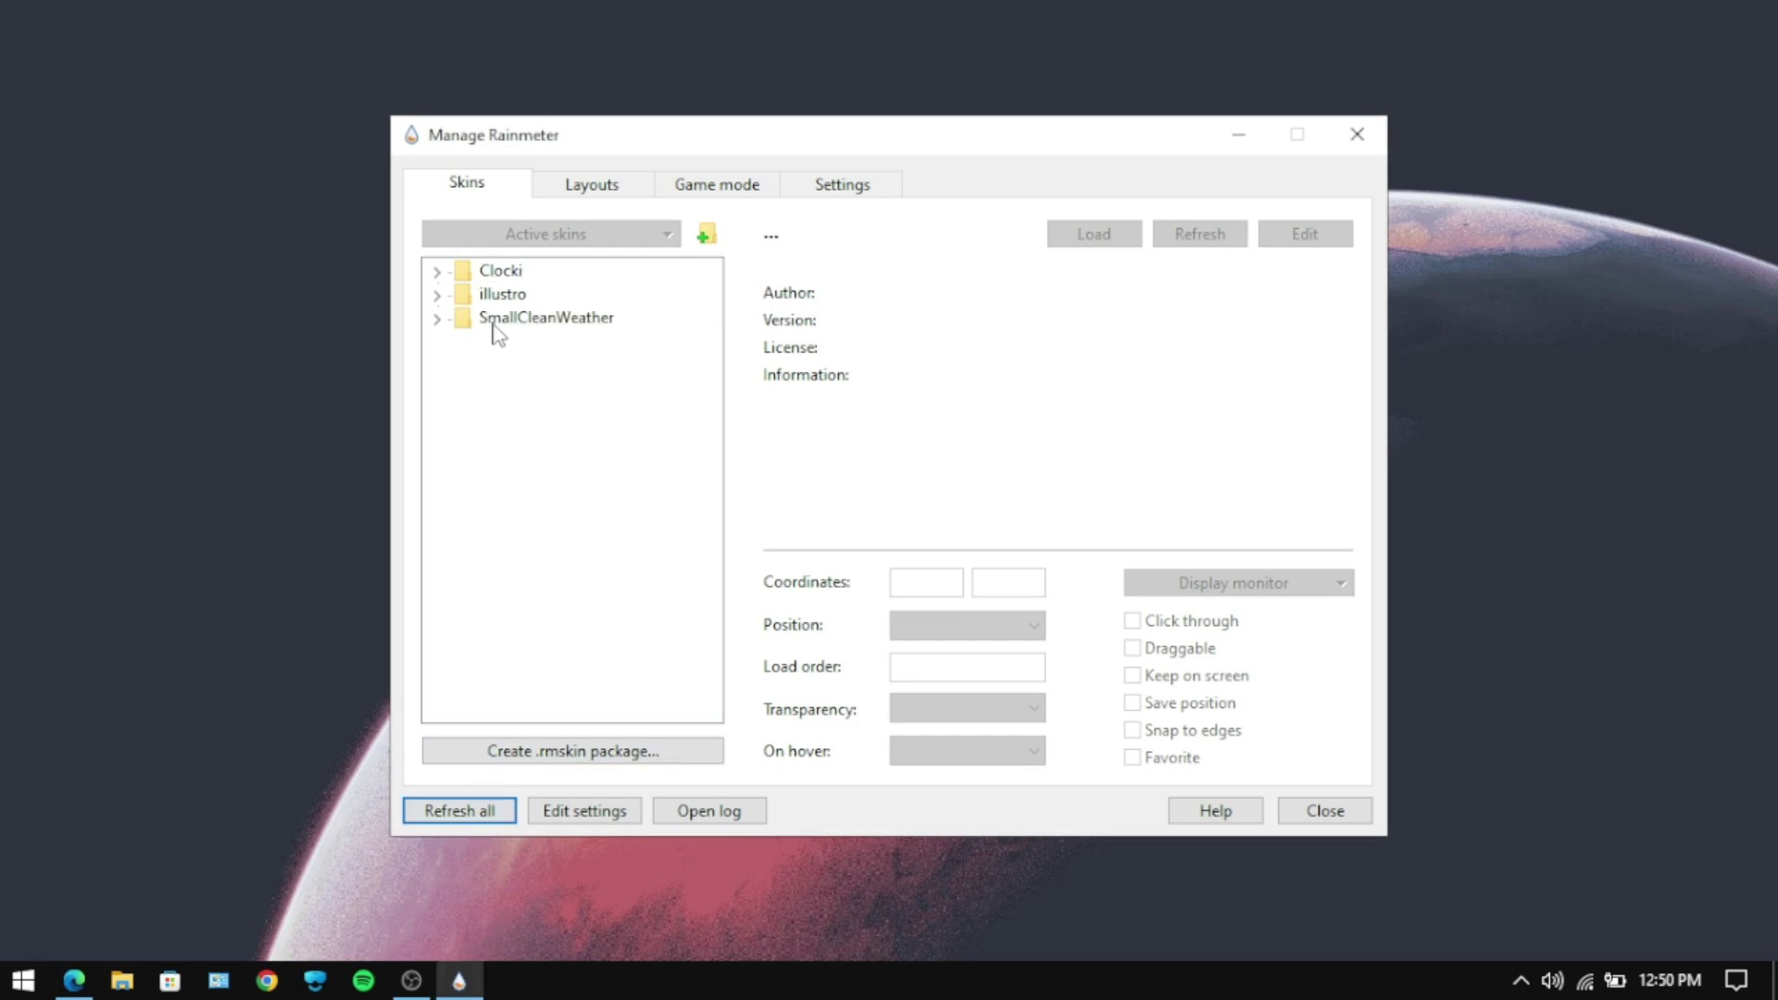
- Load the Clocki Time And Date.ini skin and set its position to On desktop
left_click(437, 271)
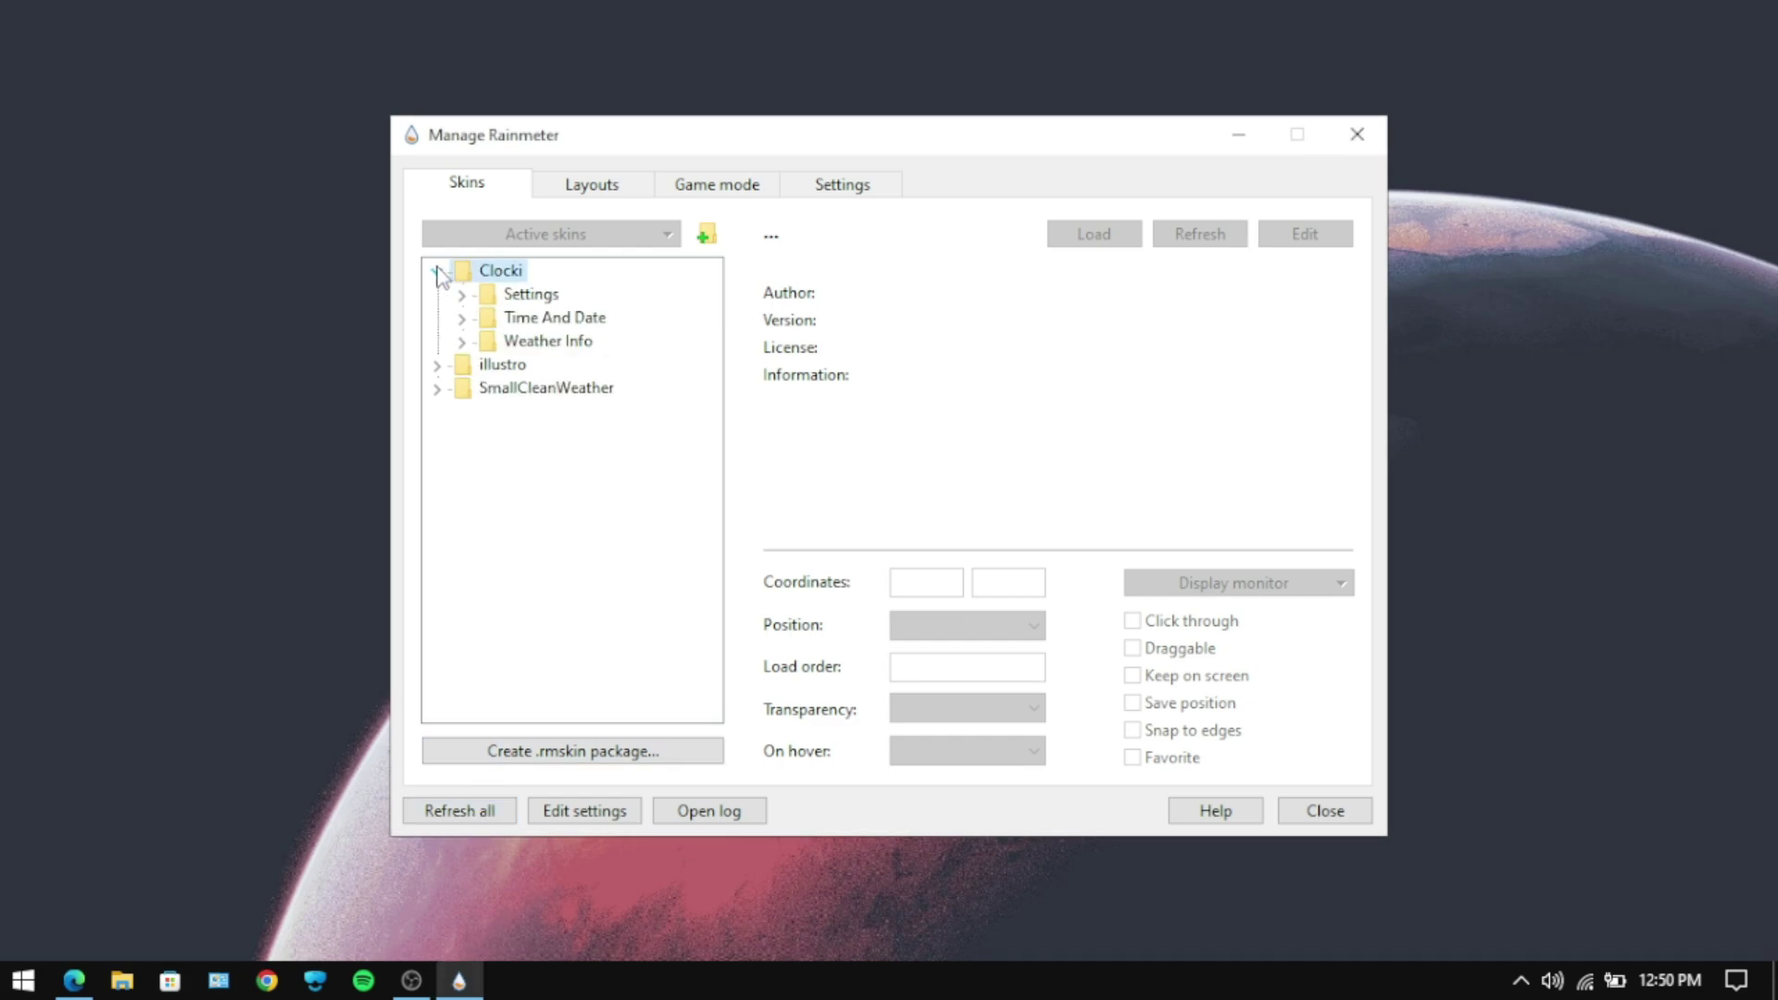
left_click(462, 318)
left_click(533, 342)
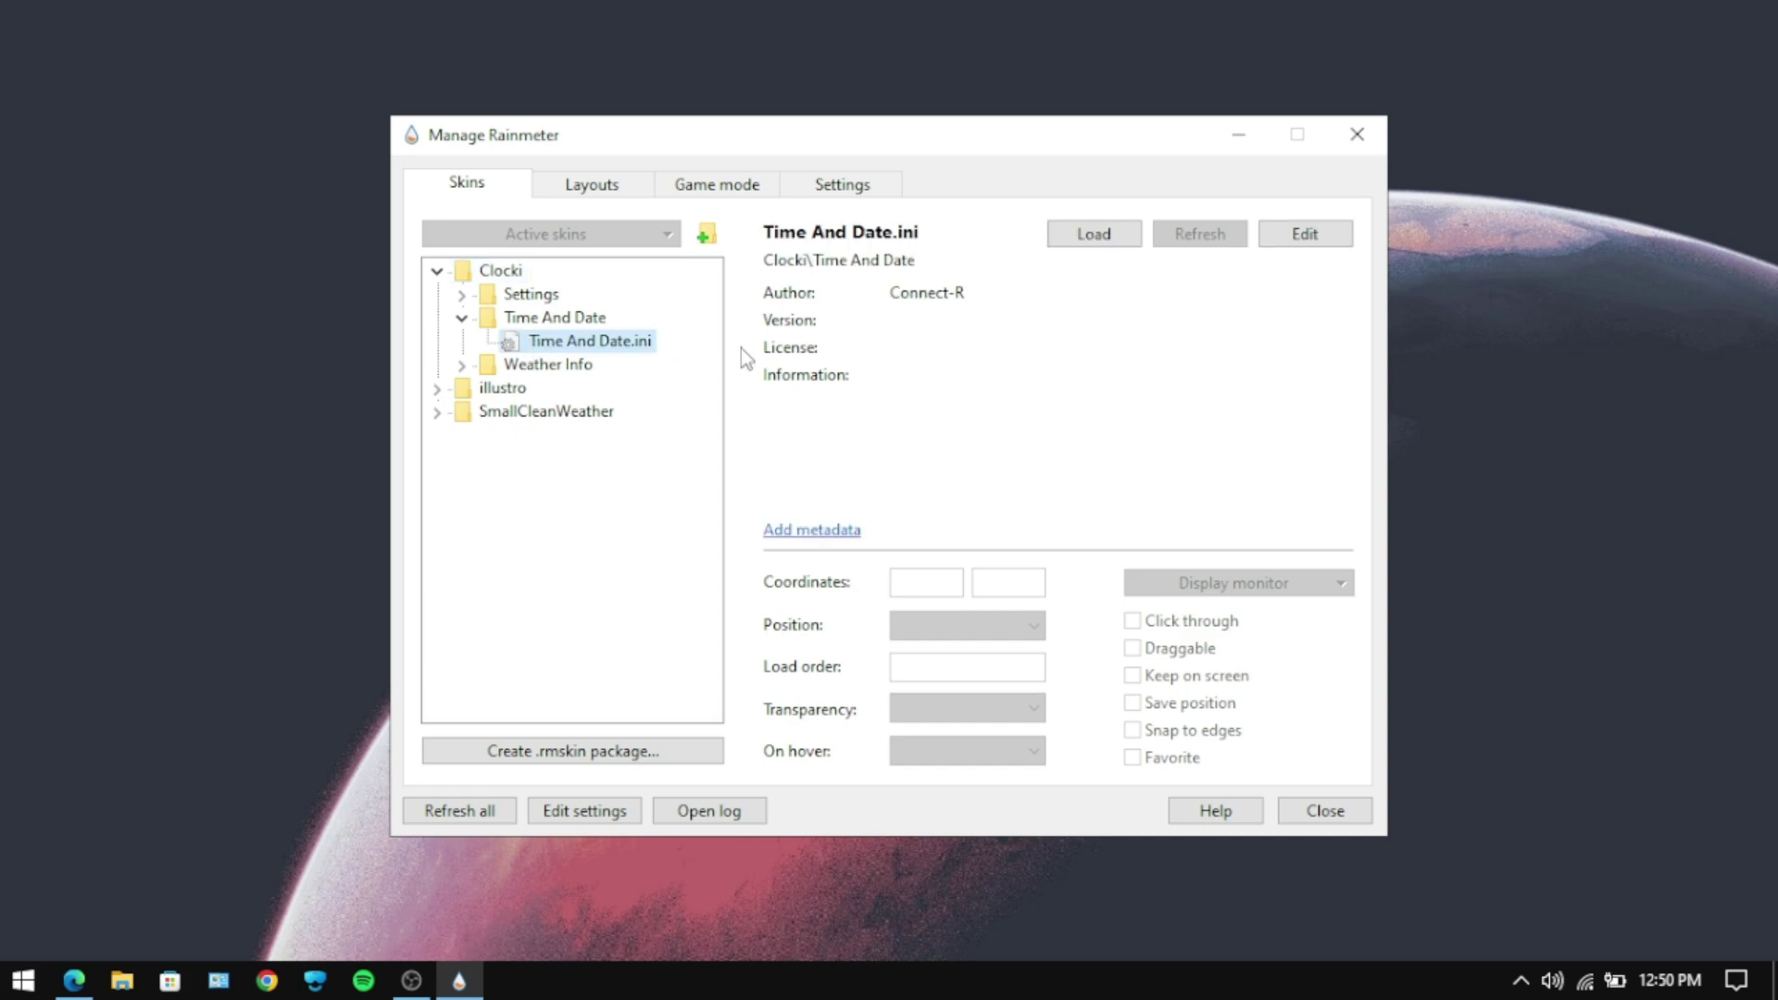
left_click(1072, 245)
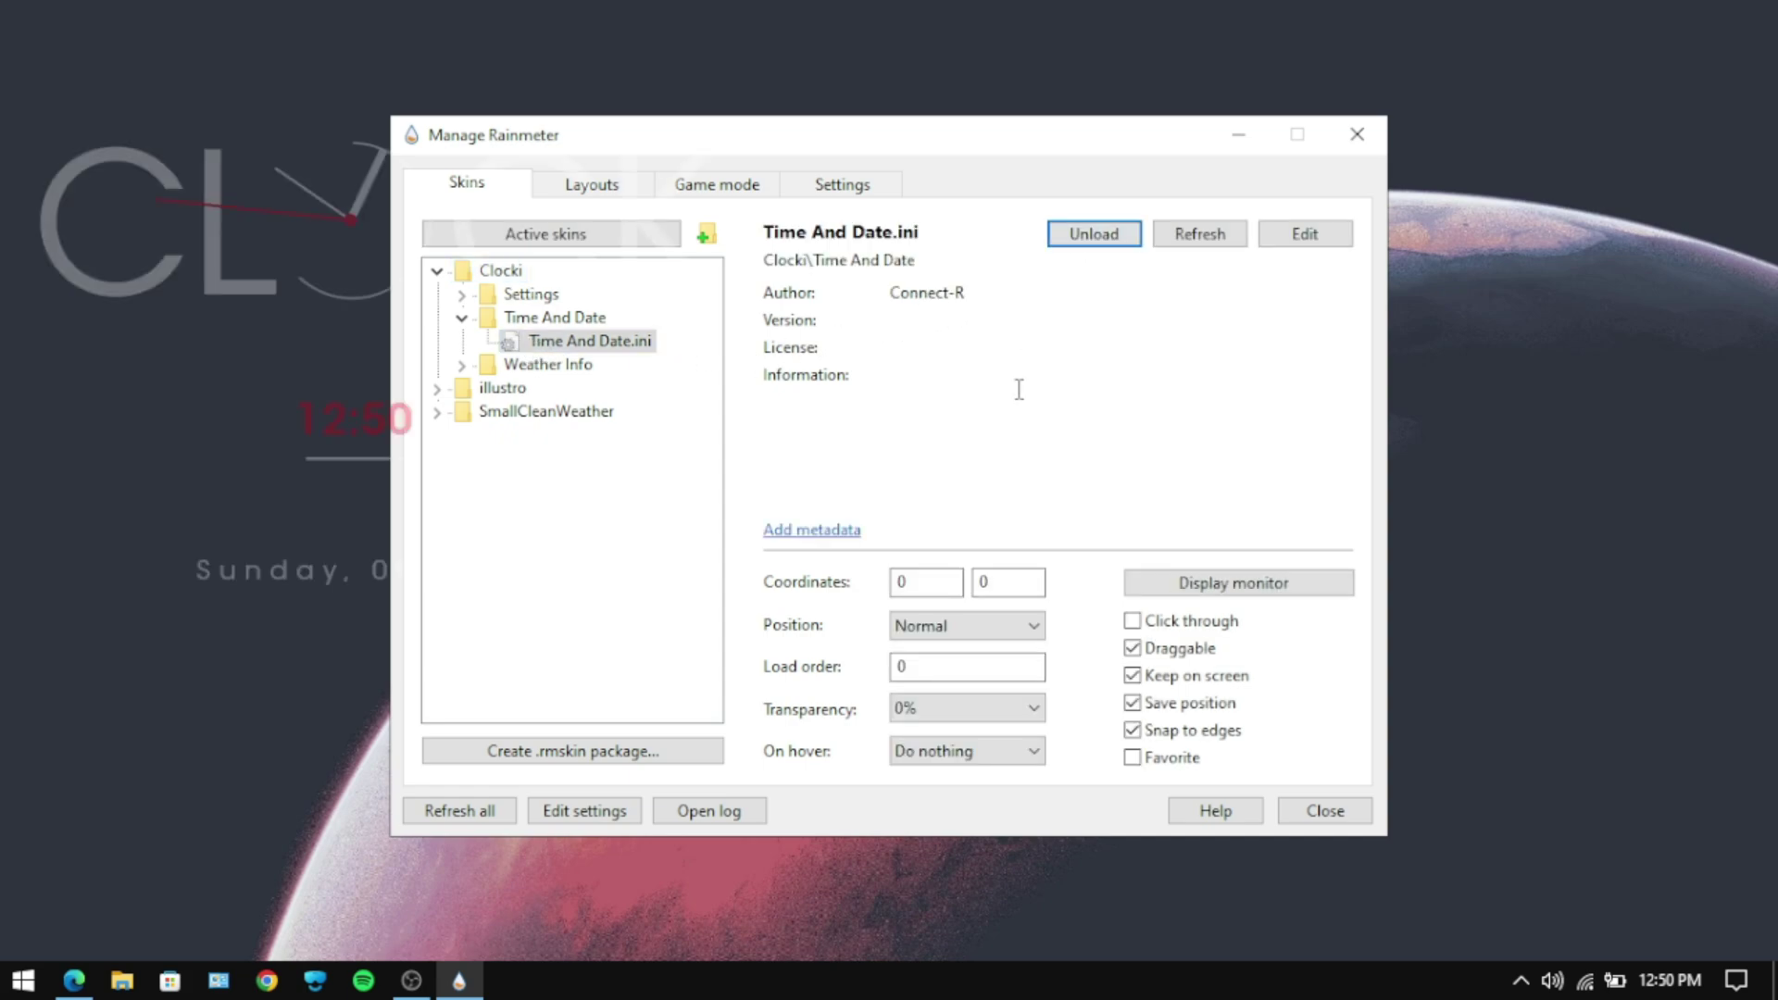
left_click(969, 624)
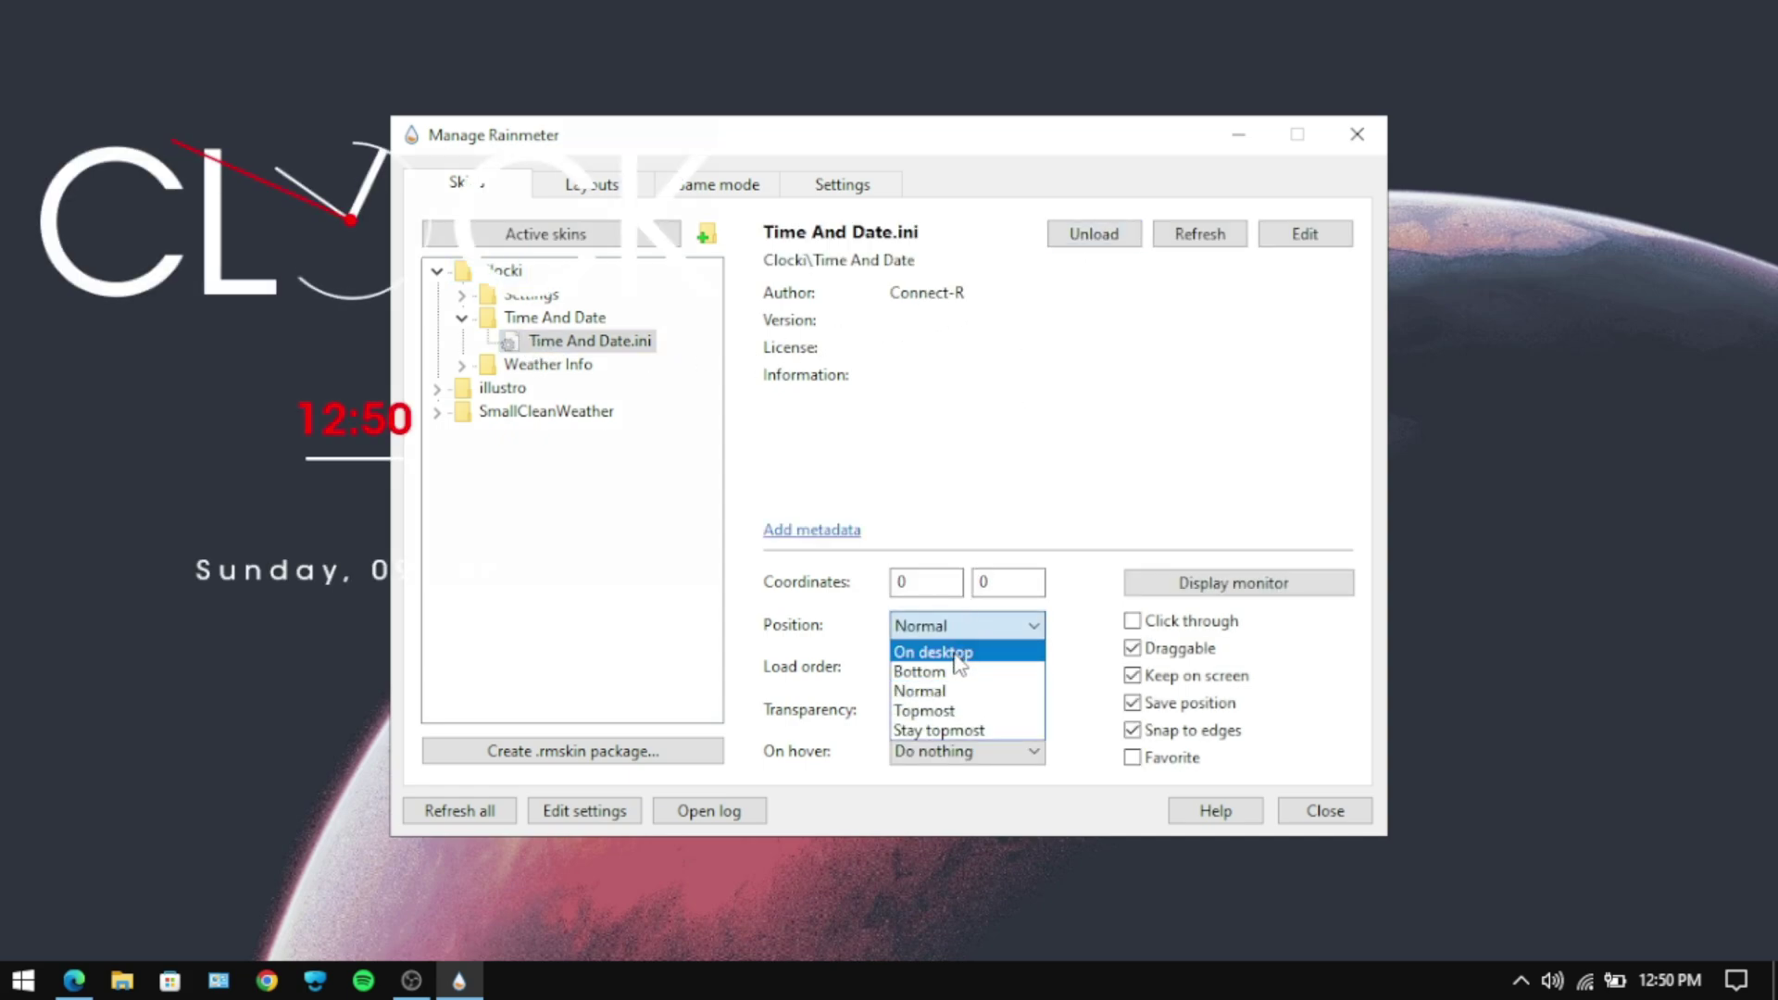
left_click(950, 653)
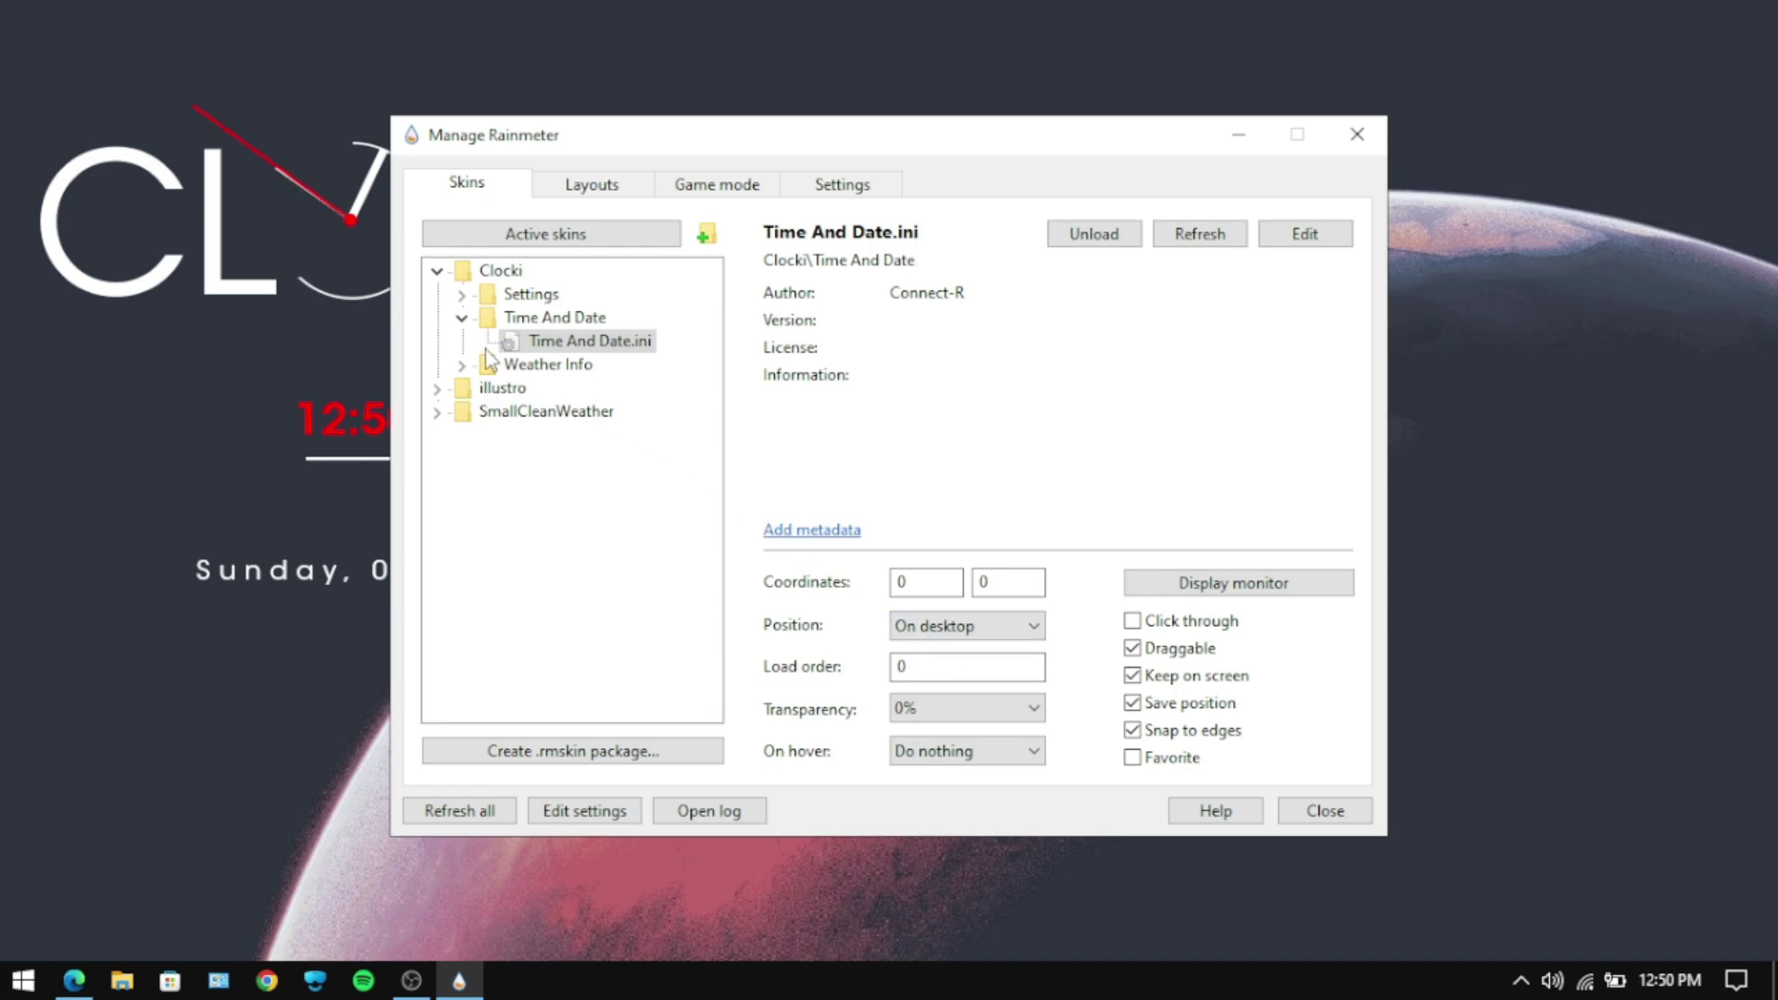
- Load the Clocki Settings.ini skin, then minimize the skin manager and move the clock clear of the settings panel
left_click(463, 319)
left_click(461, 294)
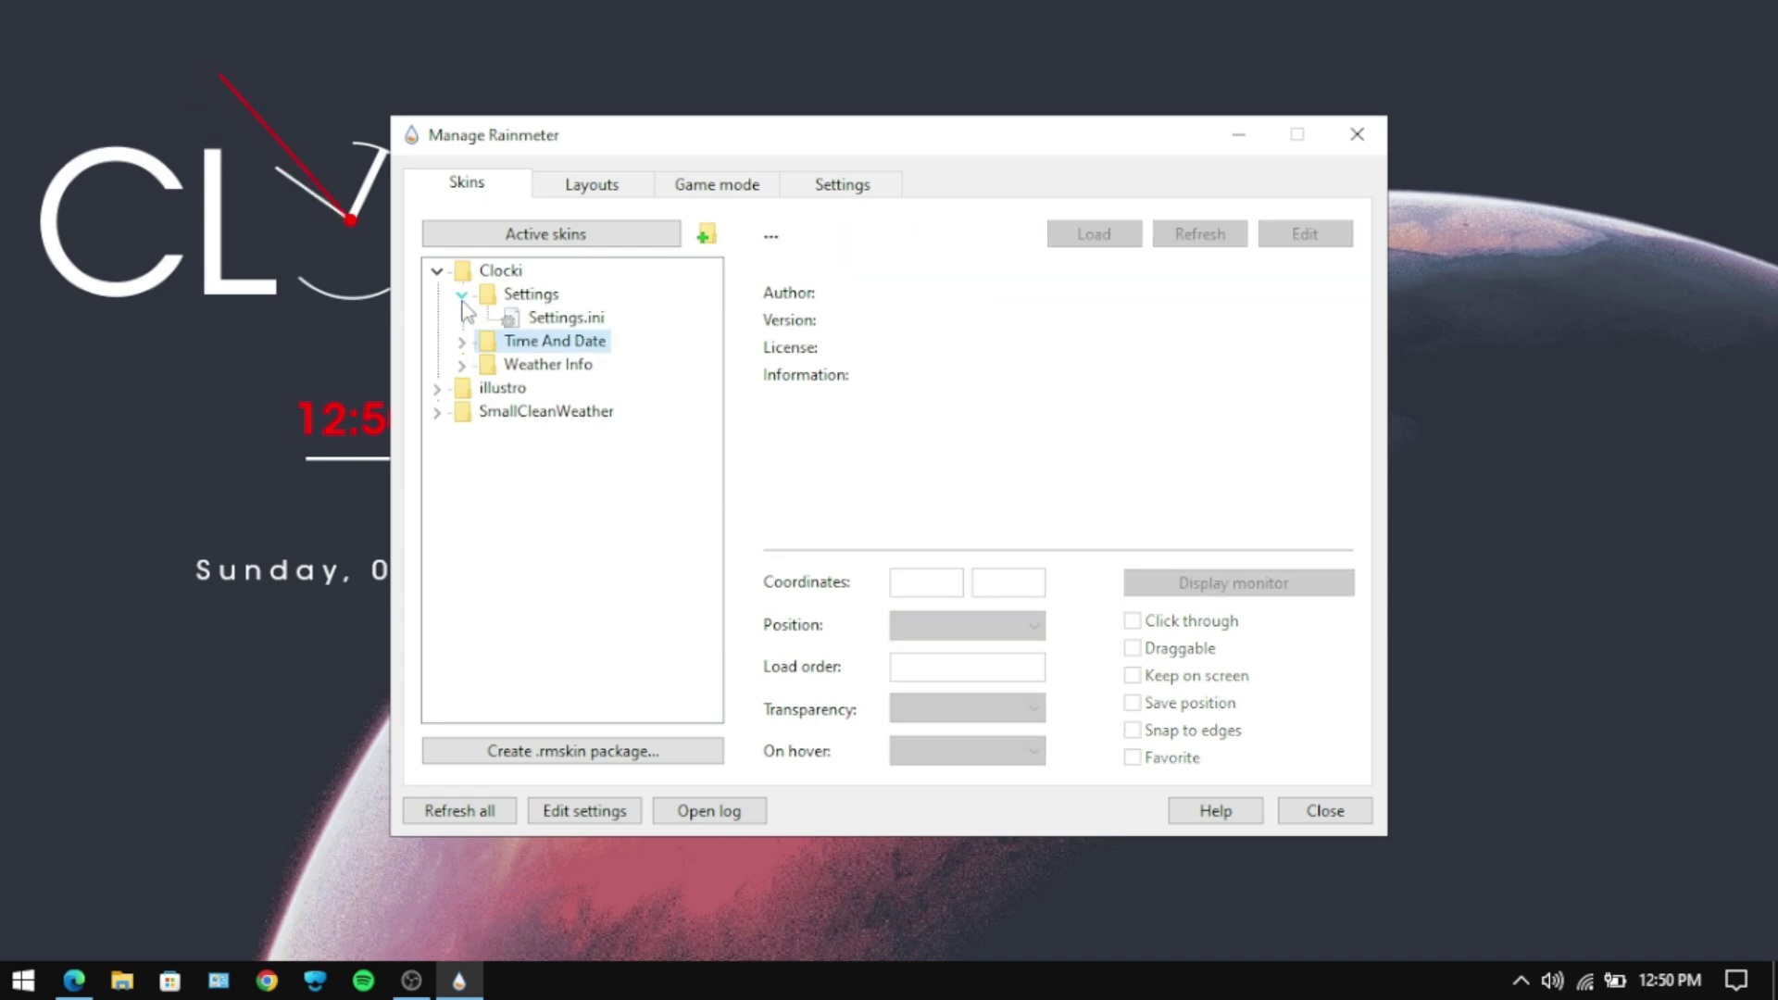
left_click(537, 319)
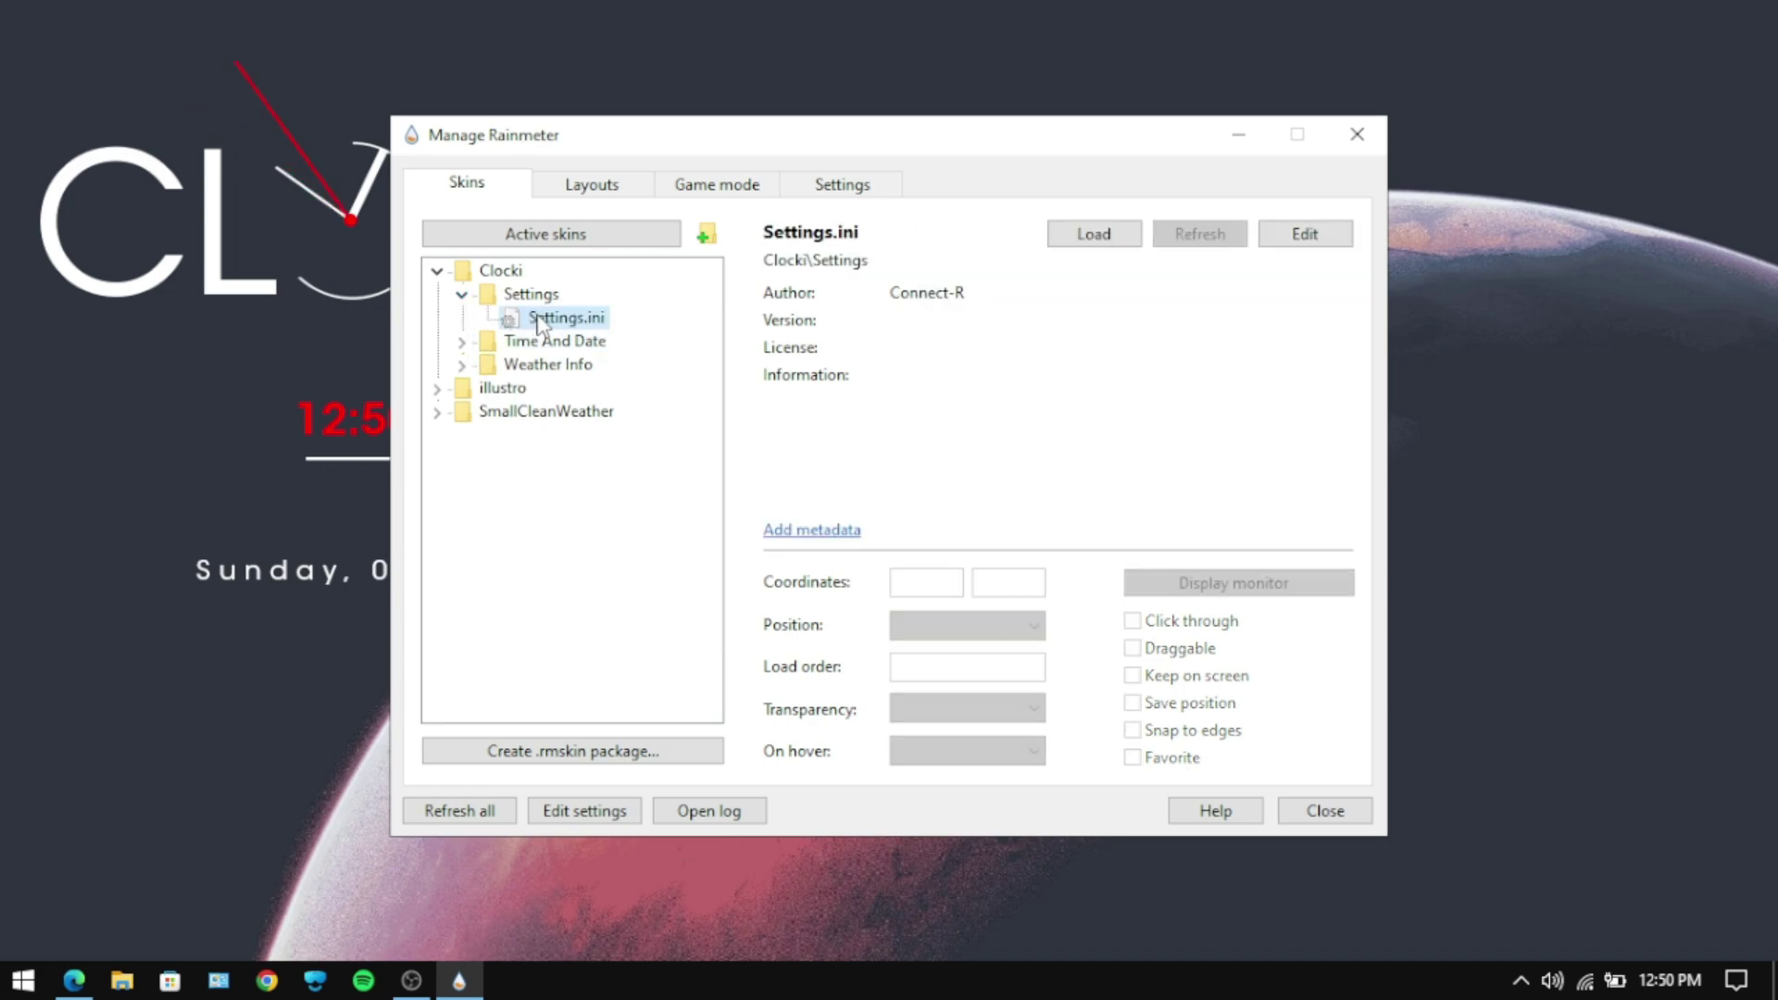
left_click(1089, 243)
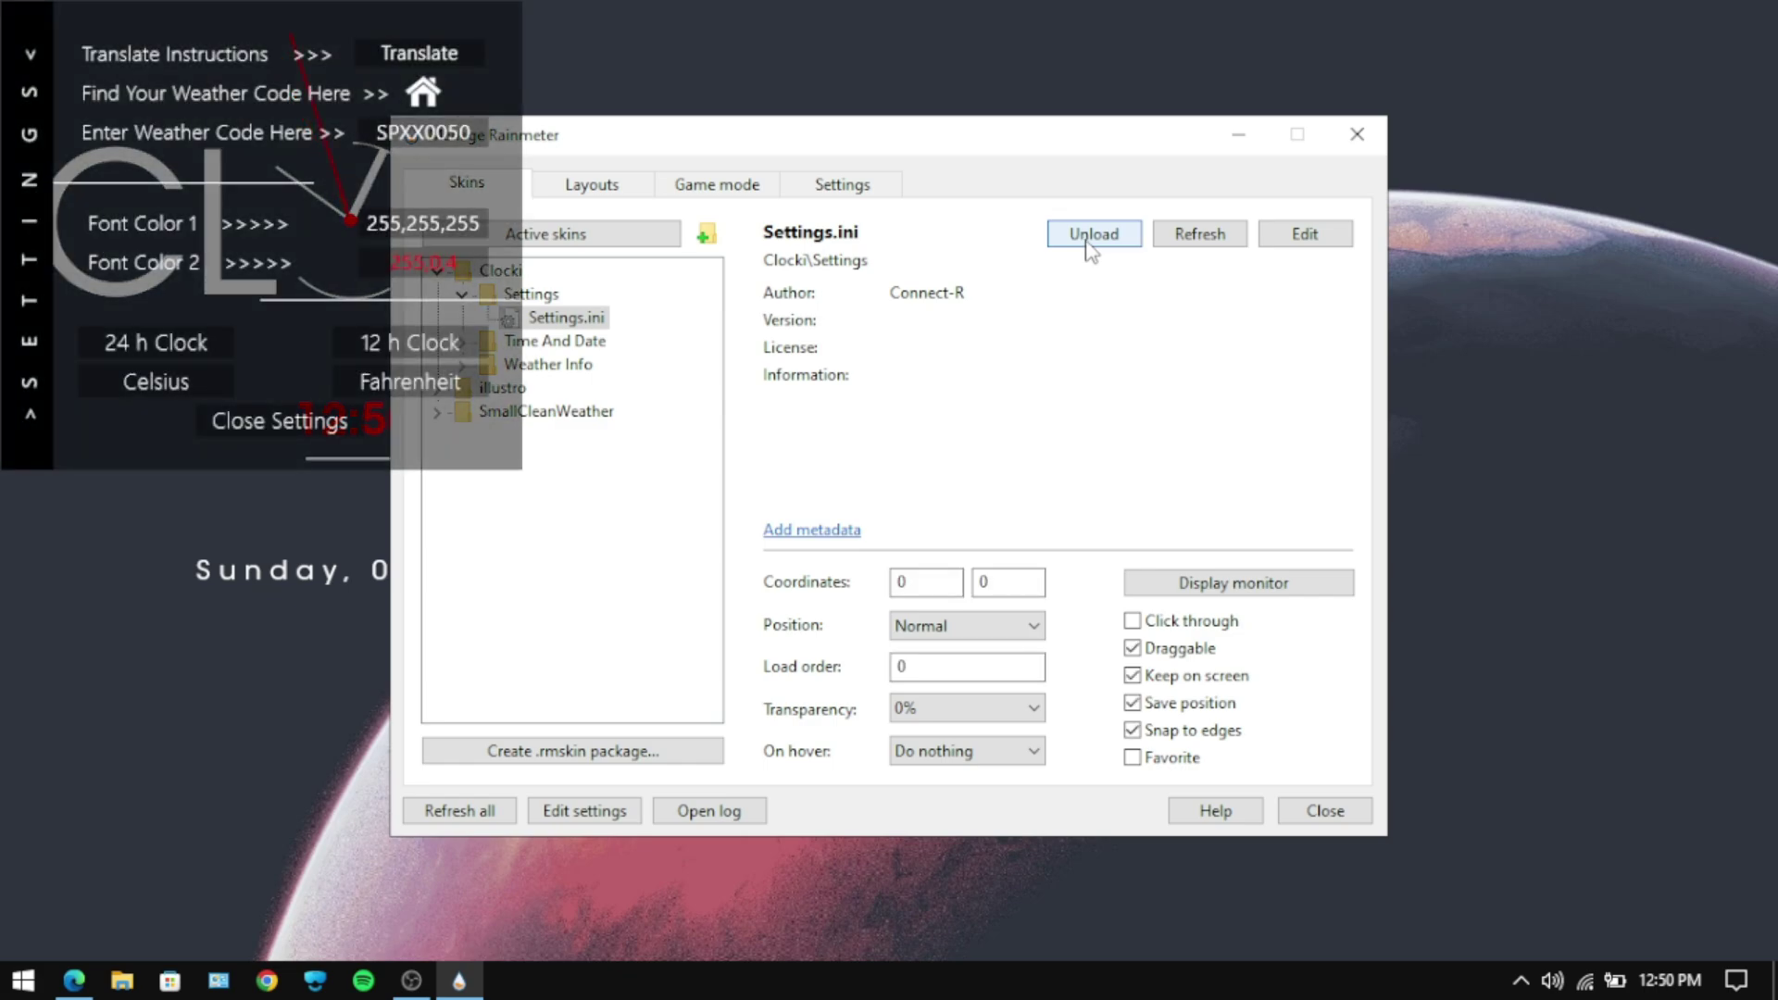
left_click(1231, 144)
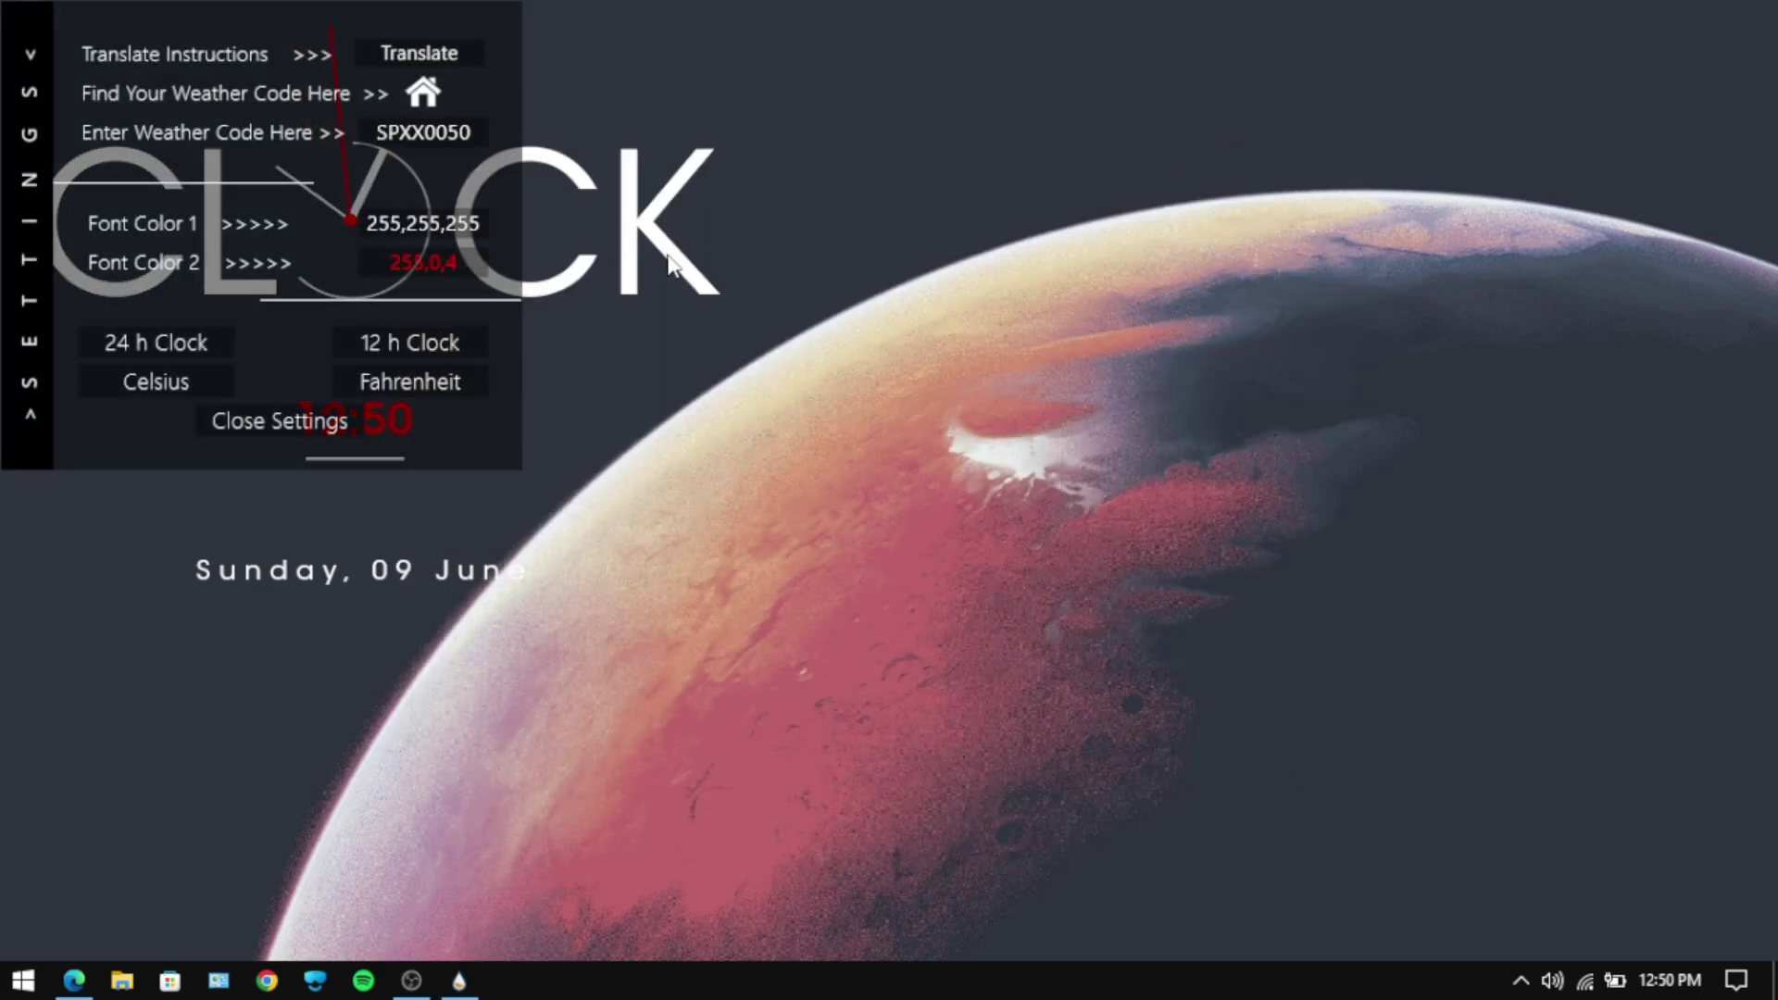
left_click_drag(1365, 422, 1464, 441)
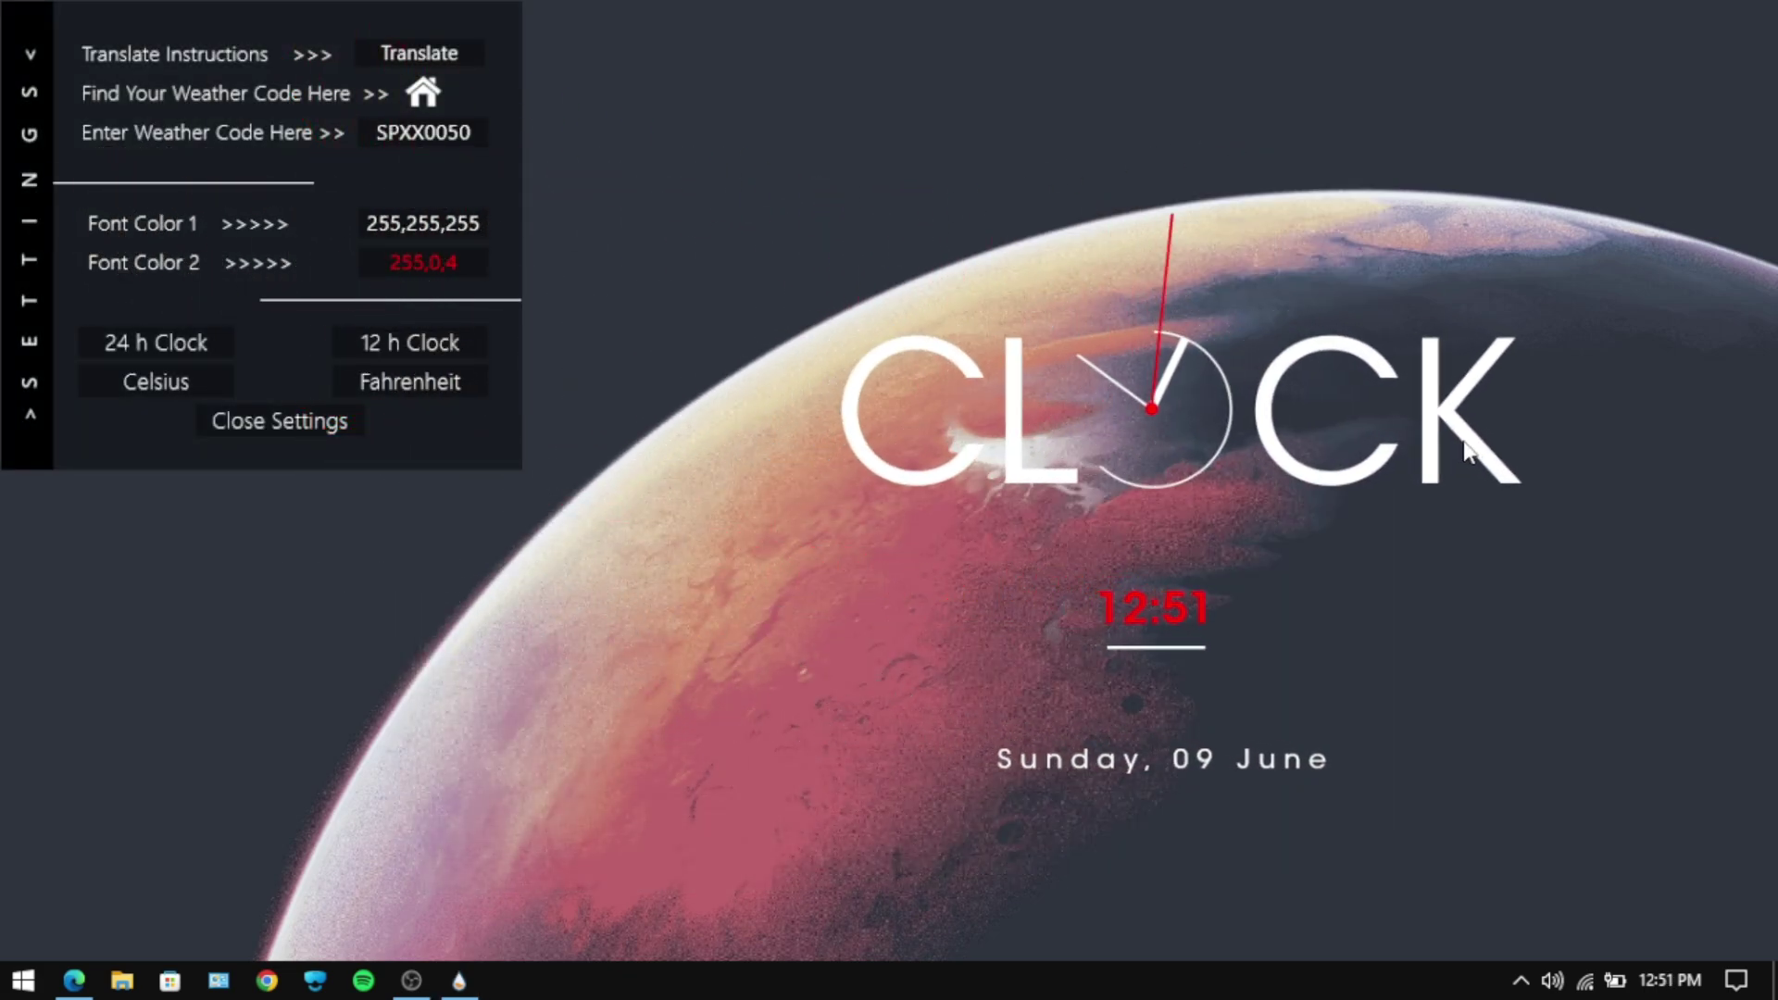
- Set the clock's Font Color 2 to RGB 255,143,178
left_click(421, 269)
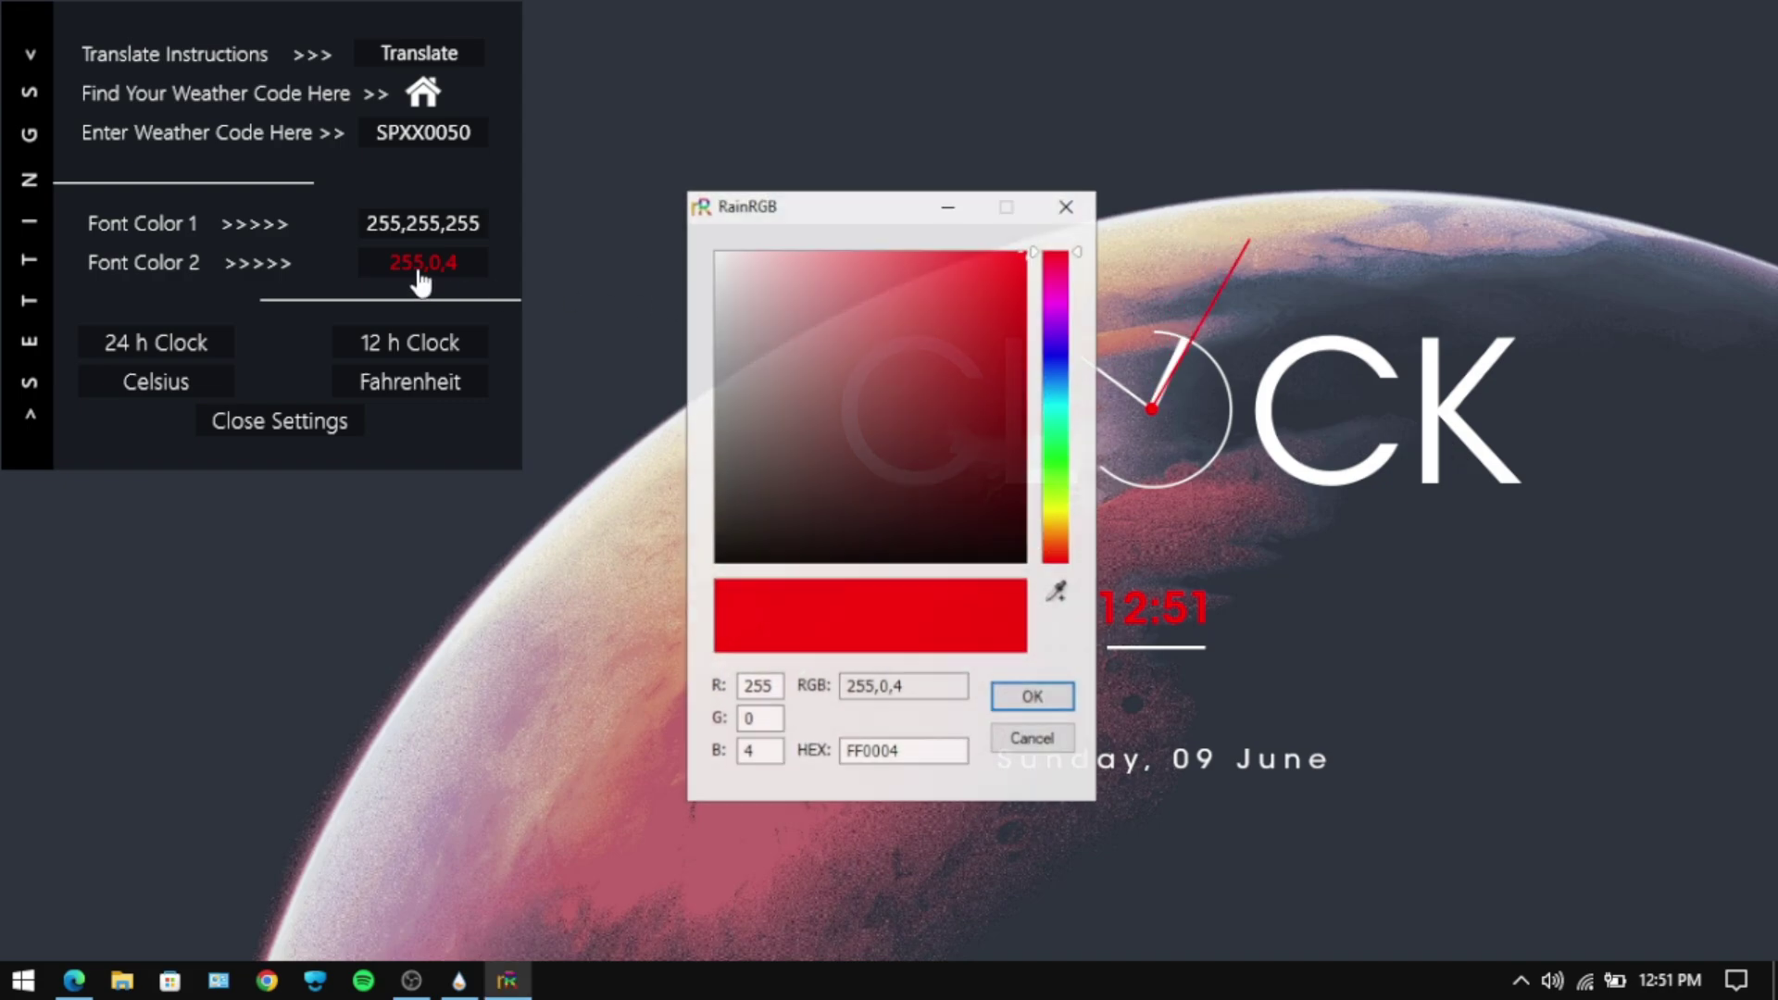
left_click(764, 719)
type("2")
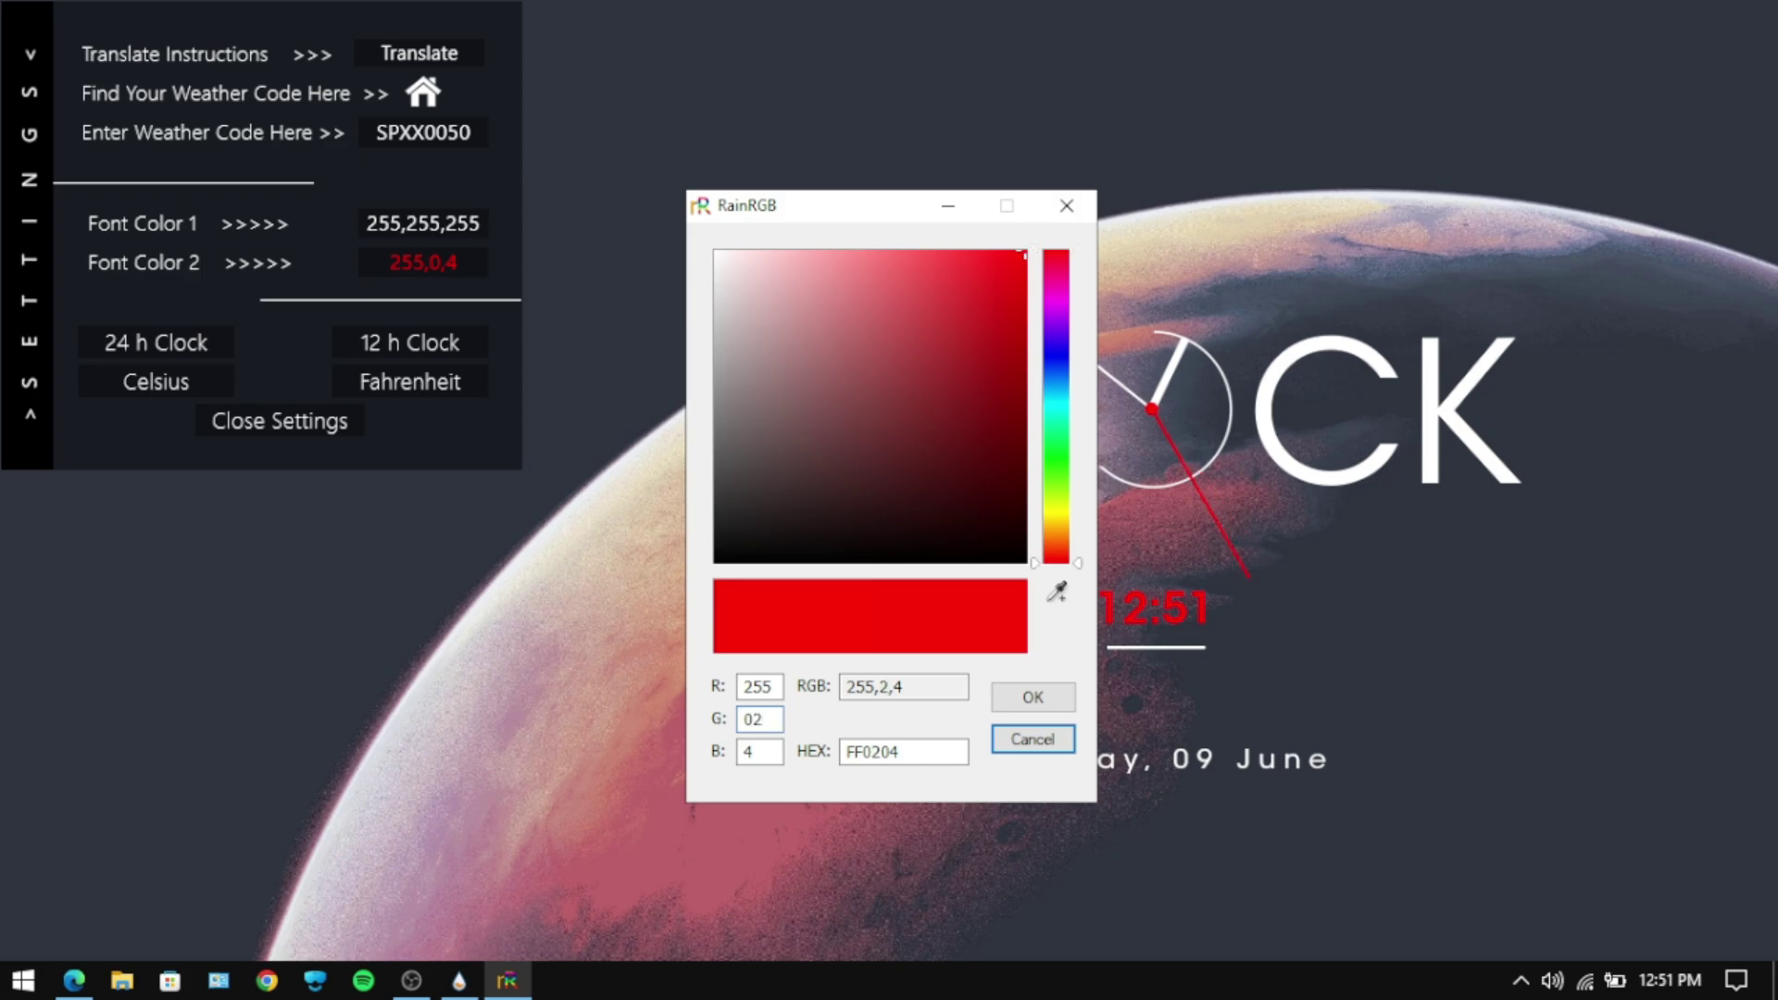
key("BackSpace")
key("BackSpace")
type("143")
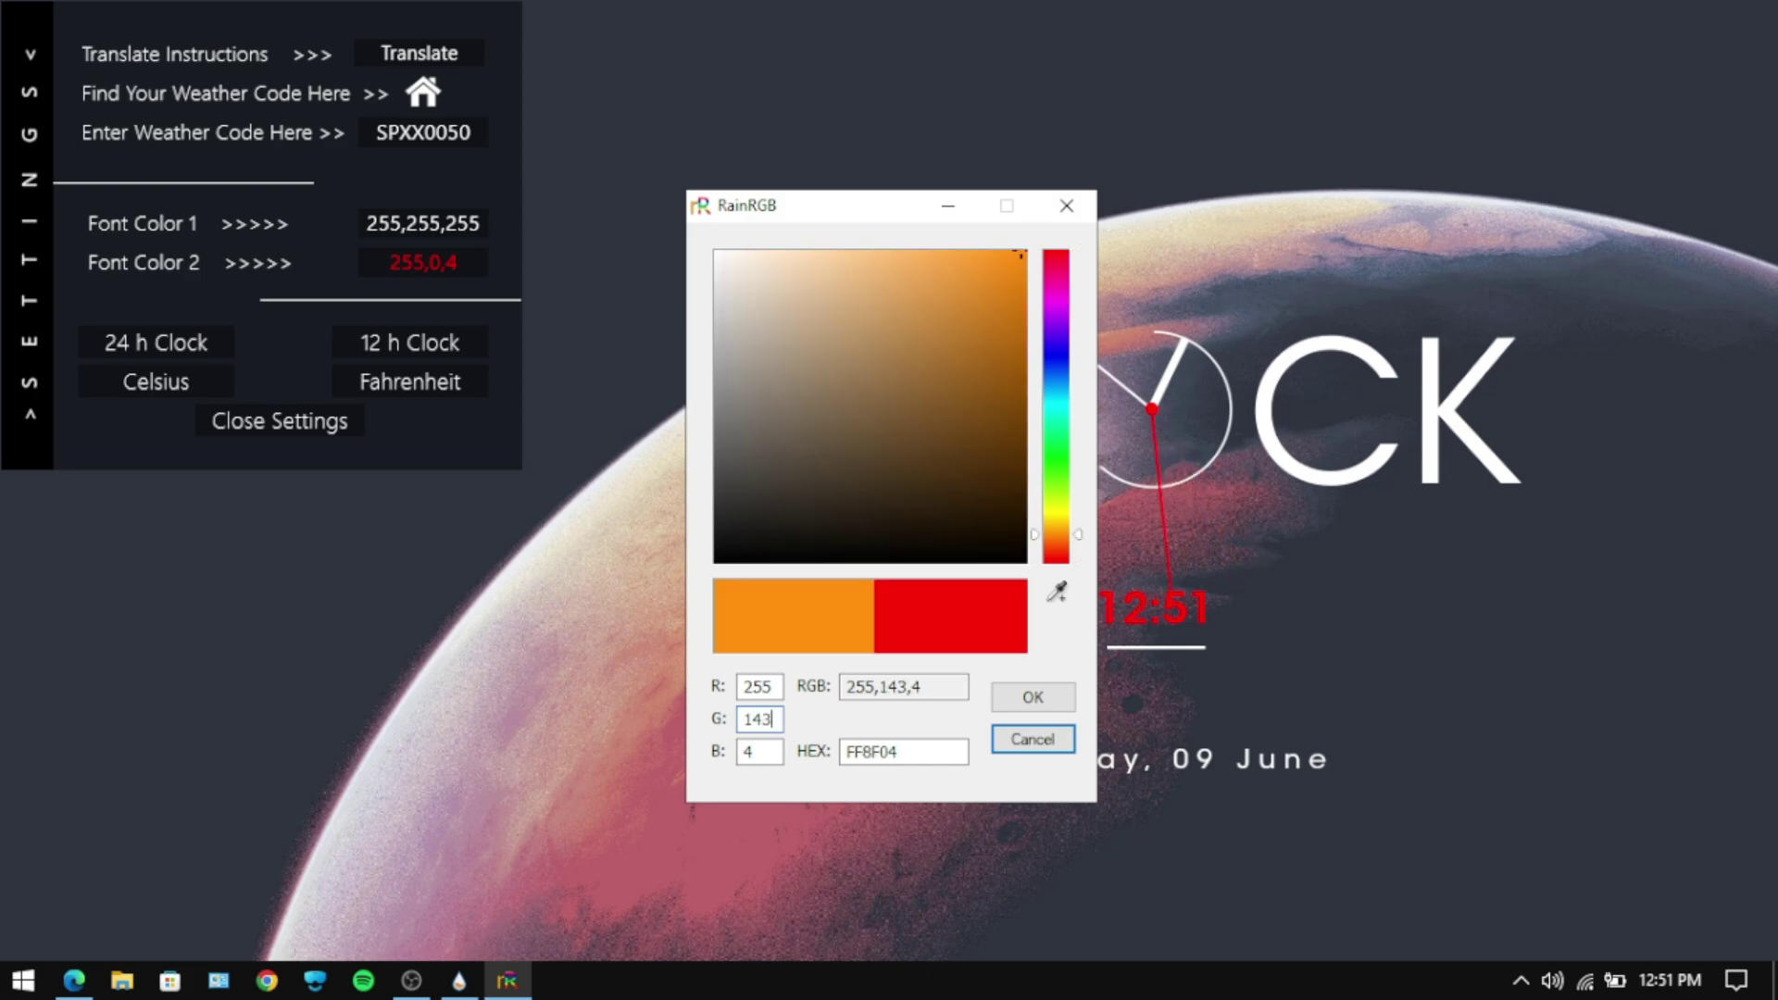
left_click(755, 749)
key("BackSpace")
type("178")
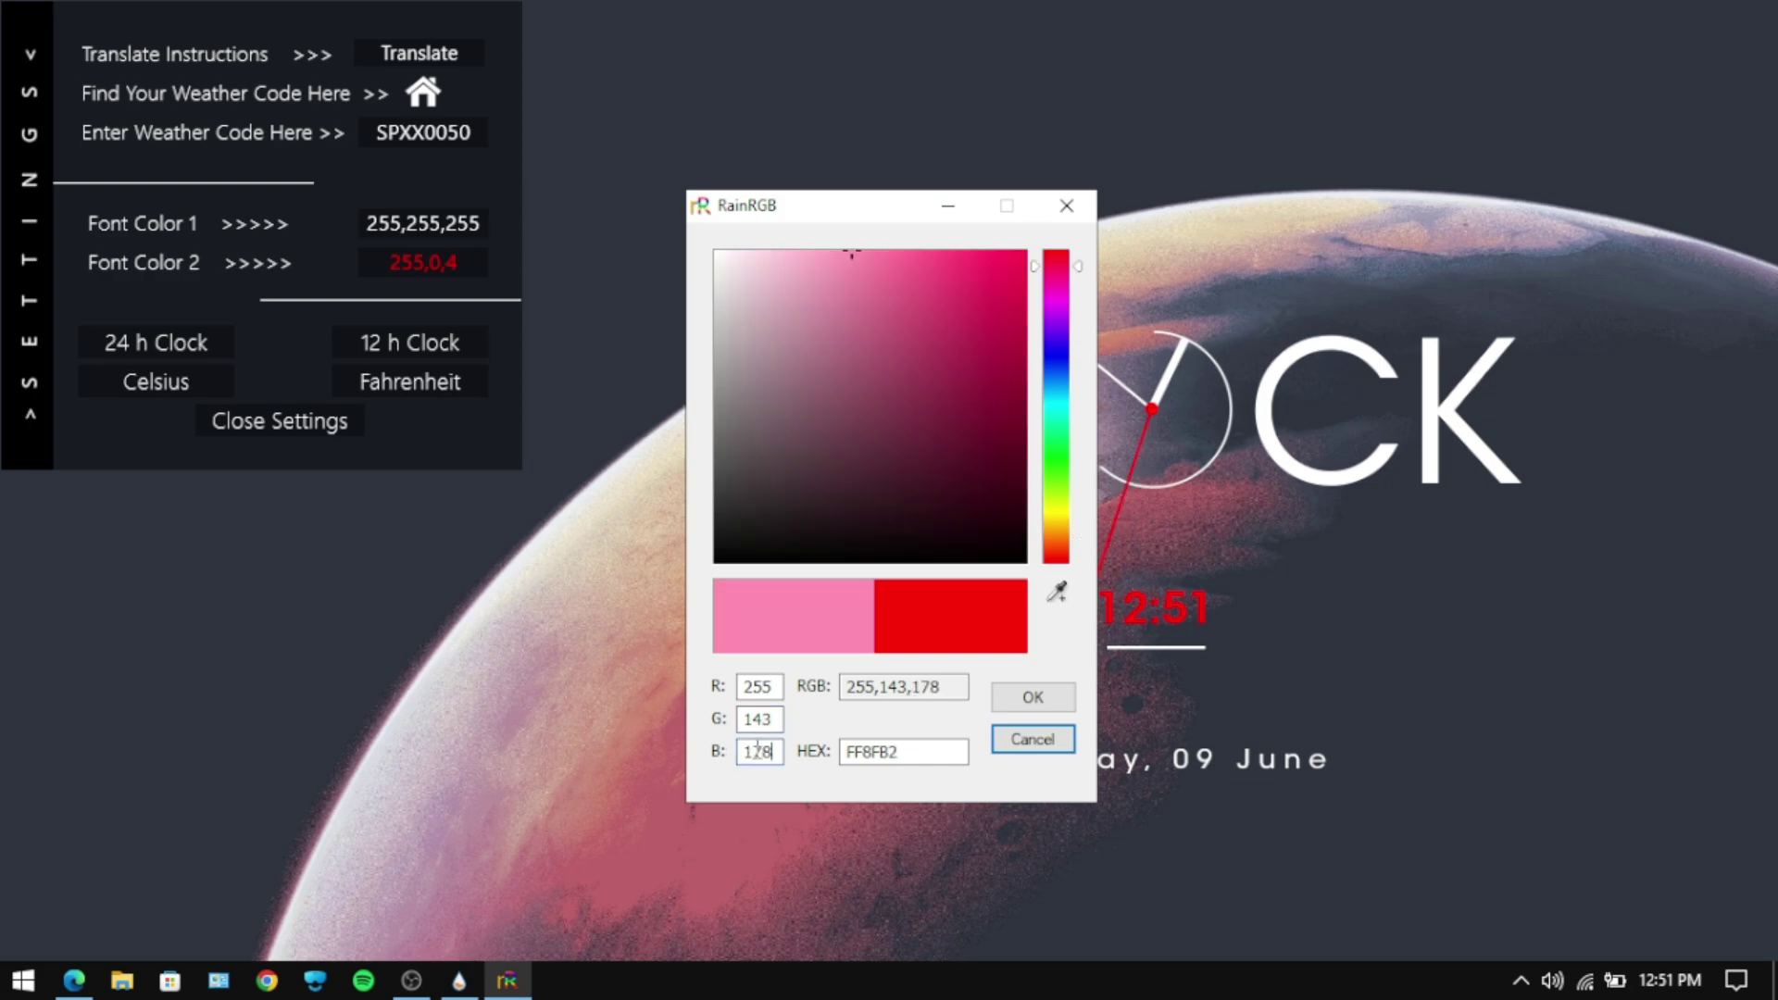
left_click(1023, 704)
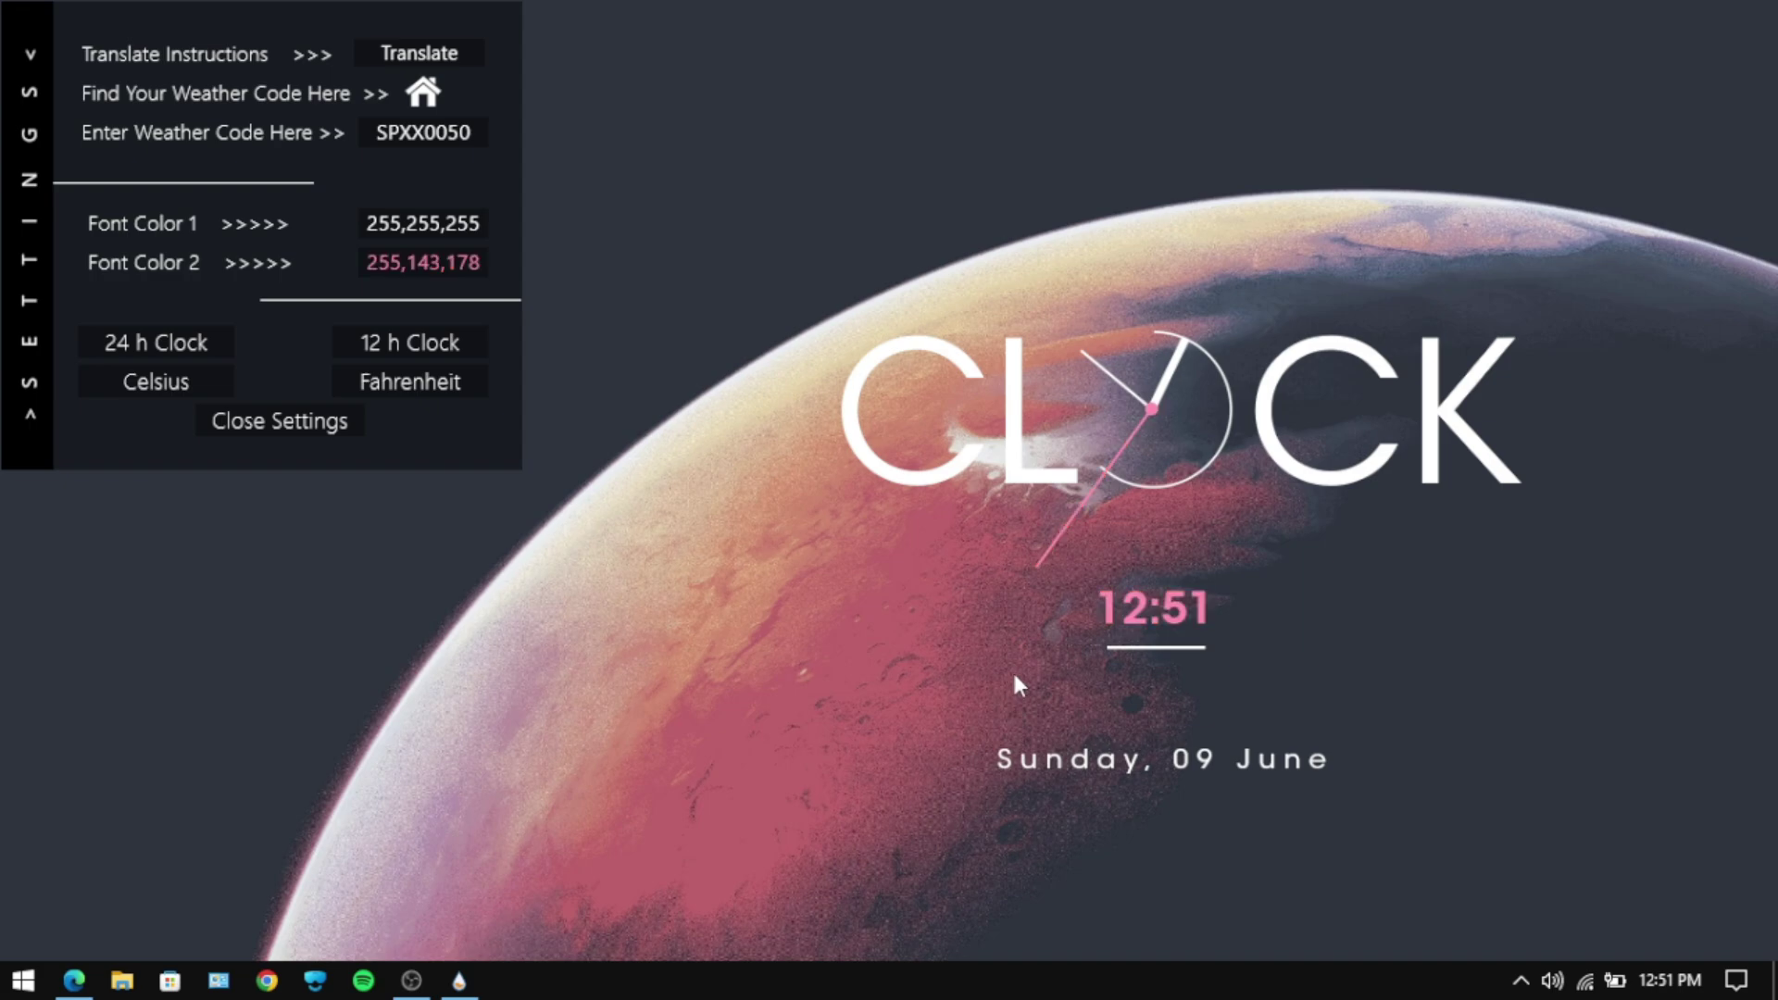
- Switch the clock to the 12-hour format, close its settings, and place the clock on the empty area left of the planet
left_click(458, 349)
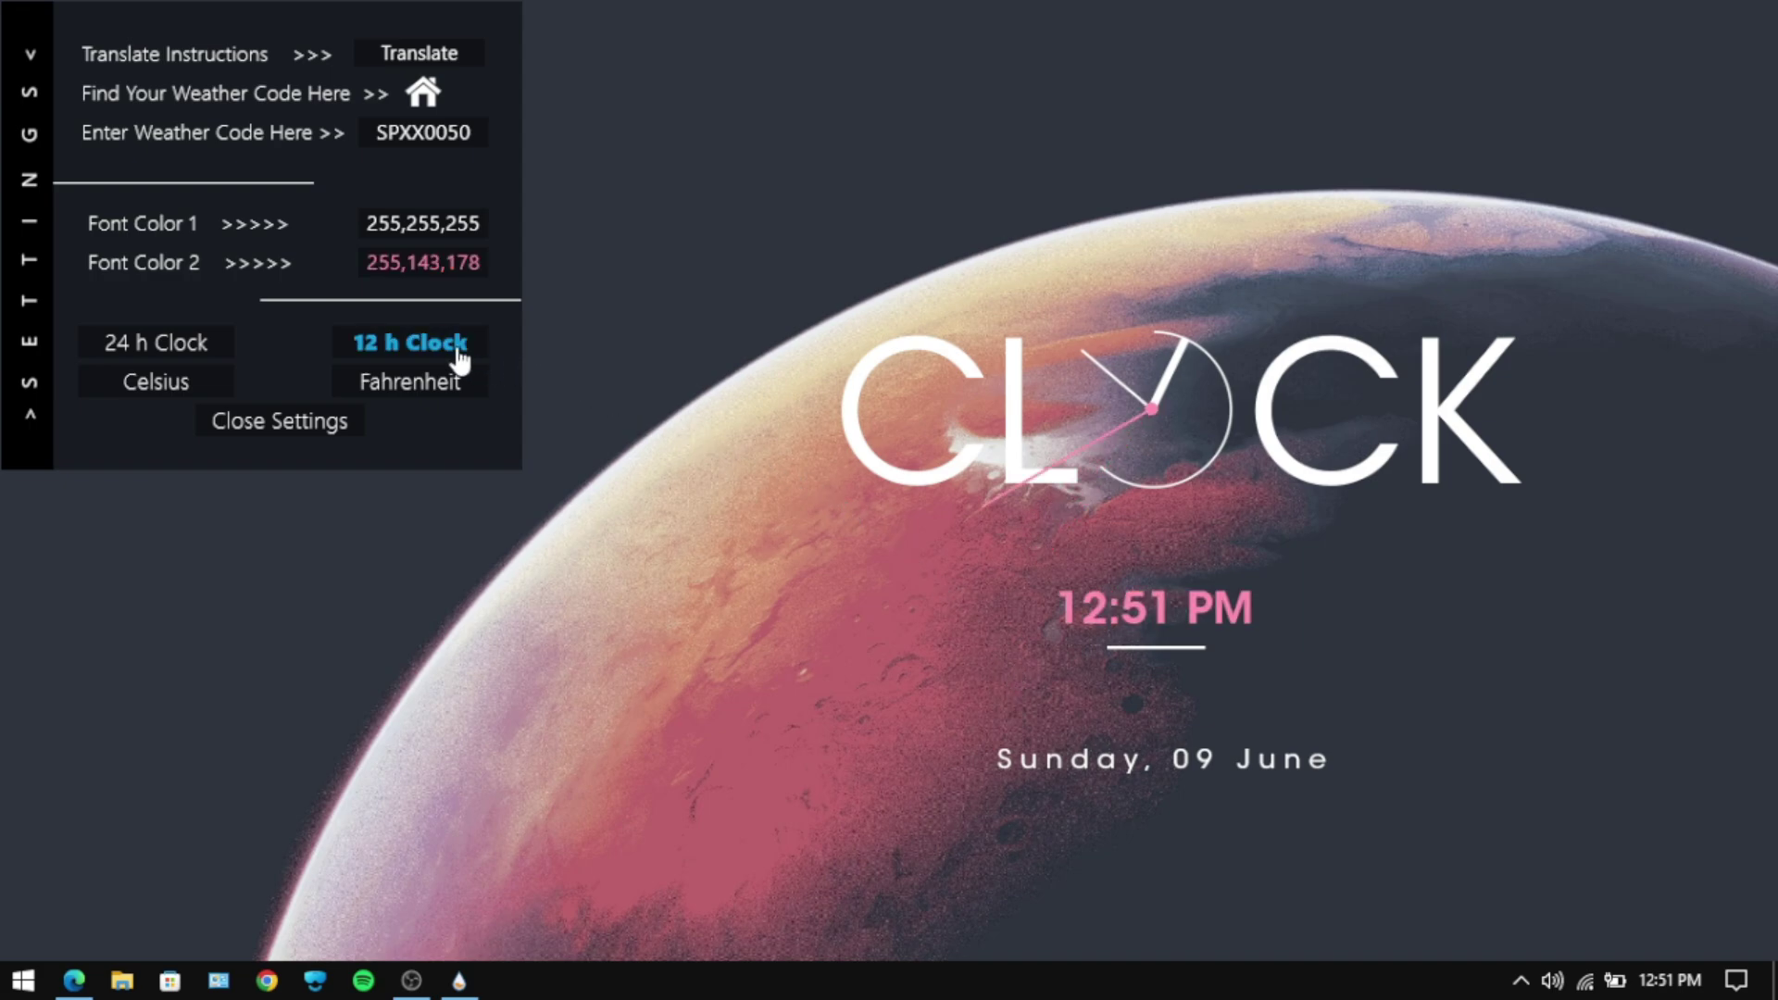
left_click(338, 422)
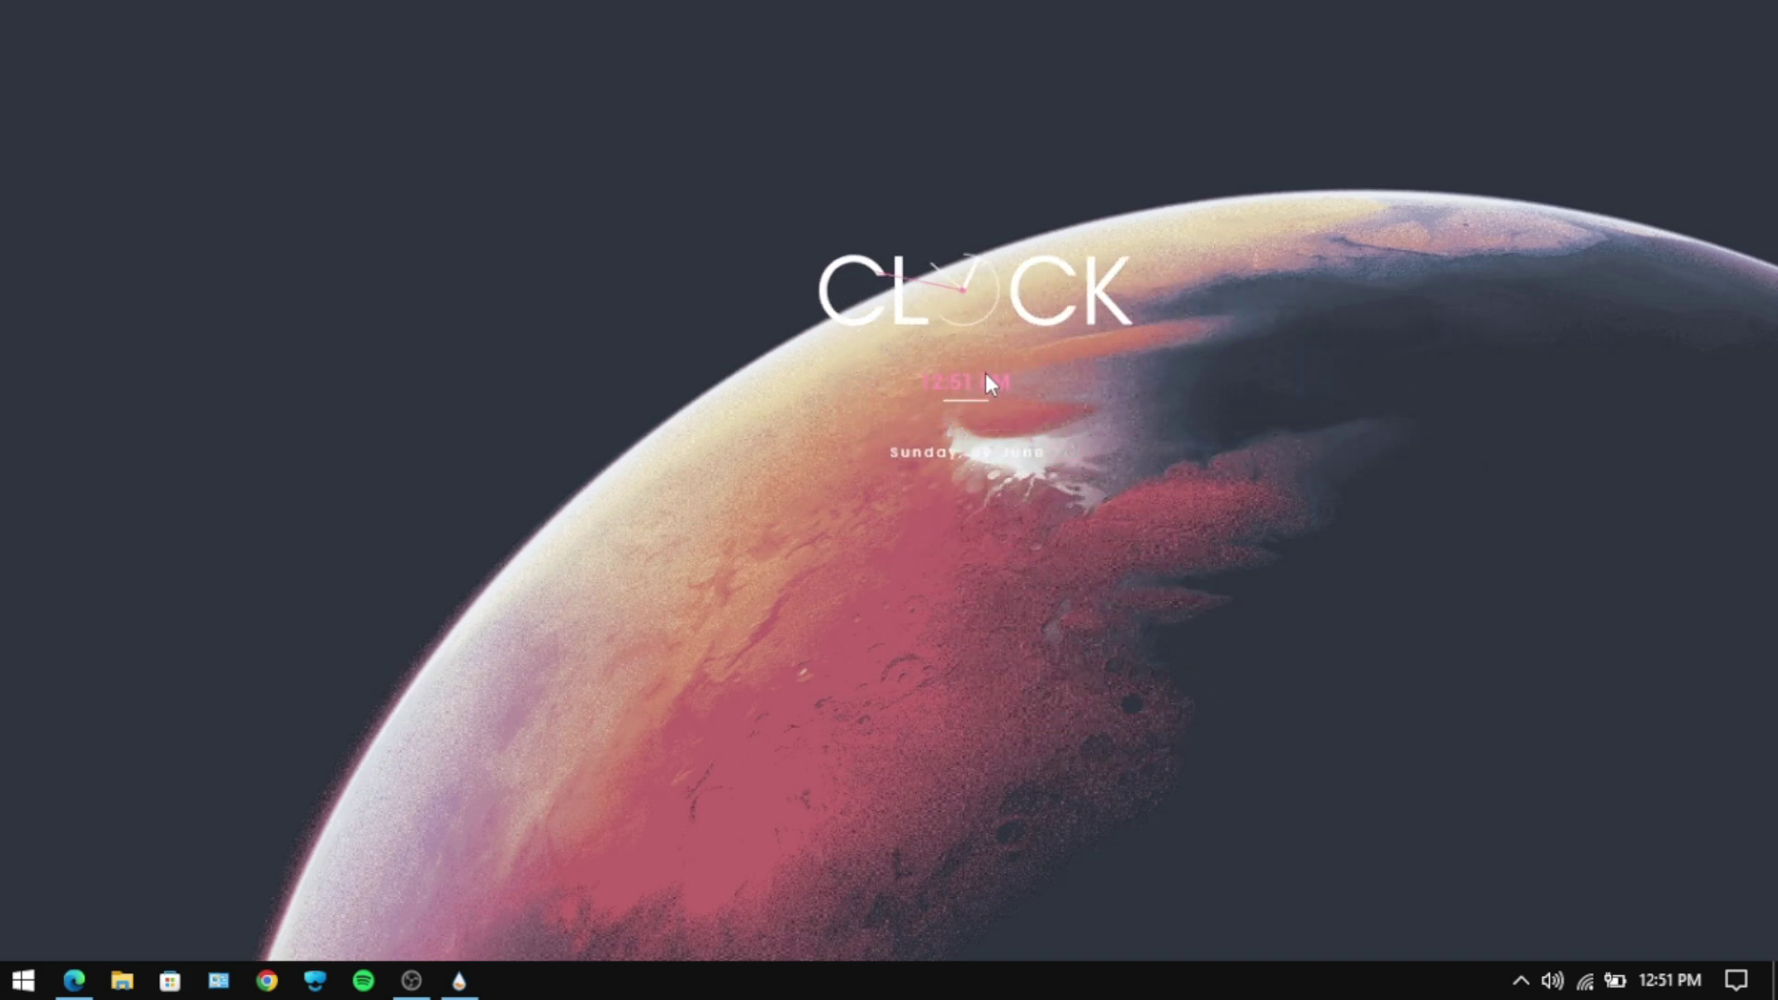
left_click_drag(984, 306, 391, 479)
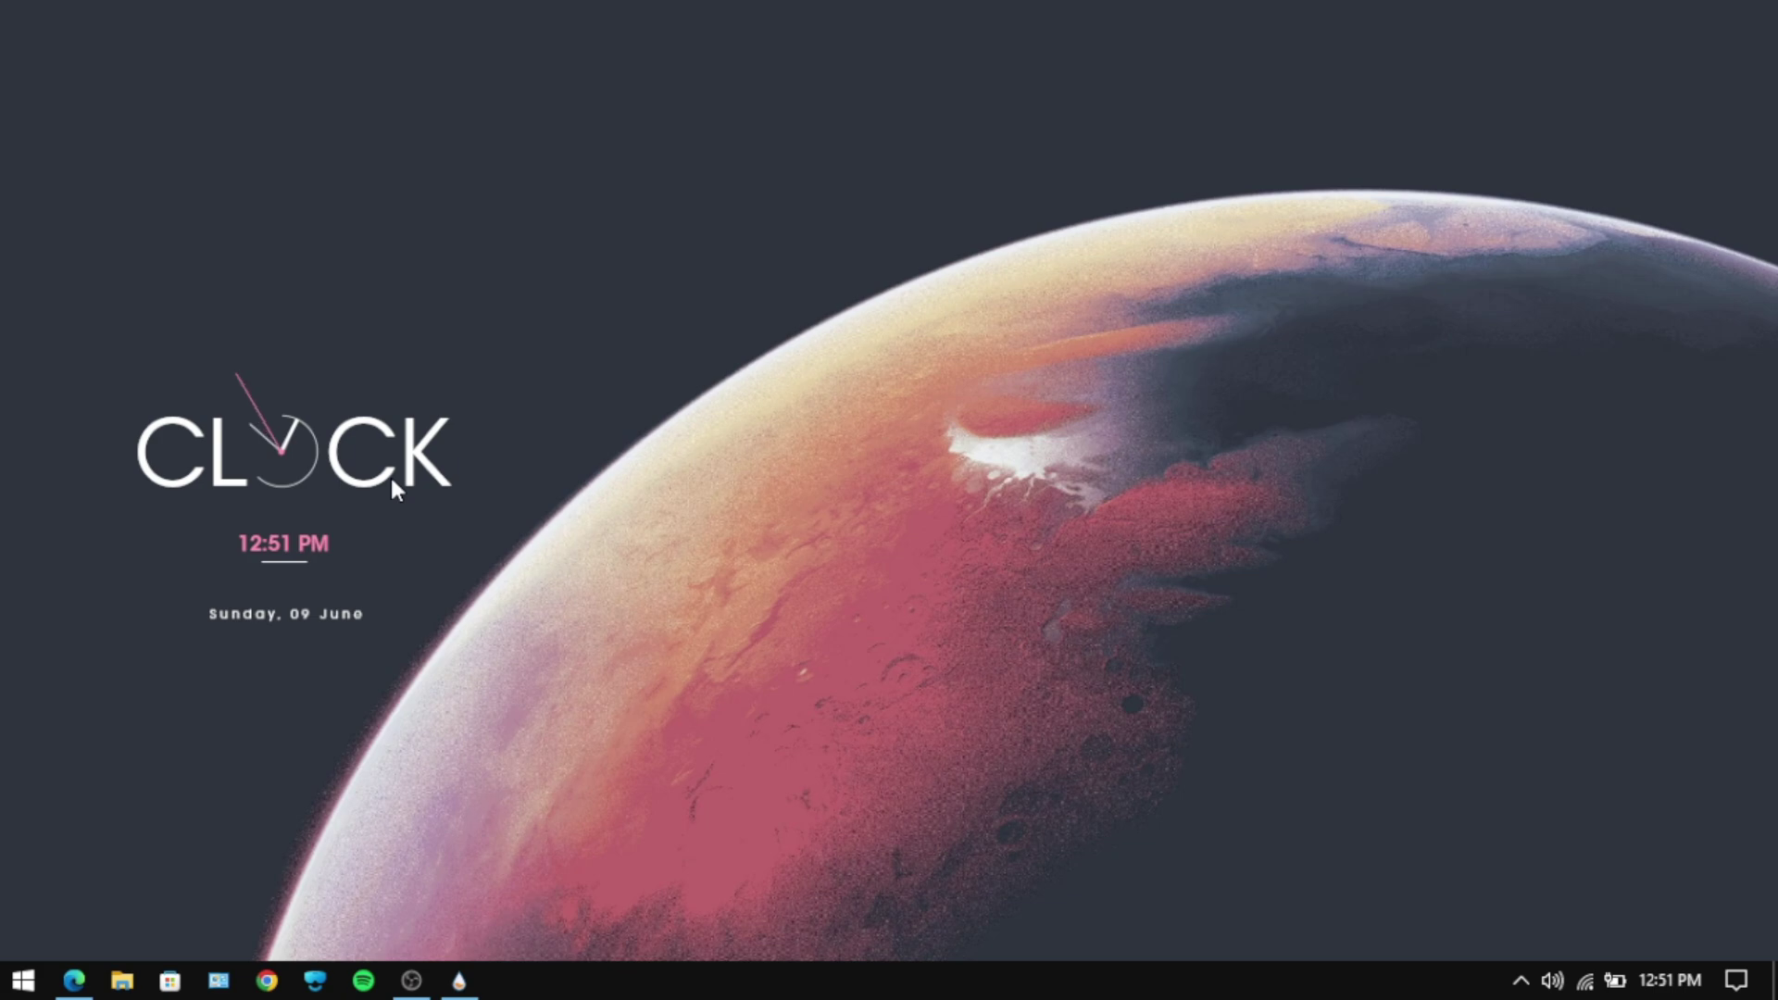
- Load the SmallCleanWeather Static.ini skin with its position set to On desktop, and close the Manage Rainmeter window
left_click(459, 980)
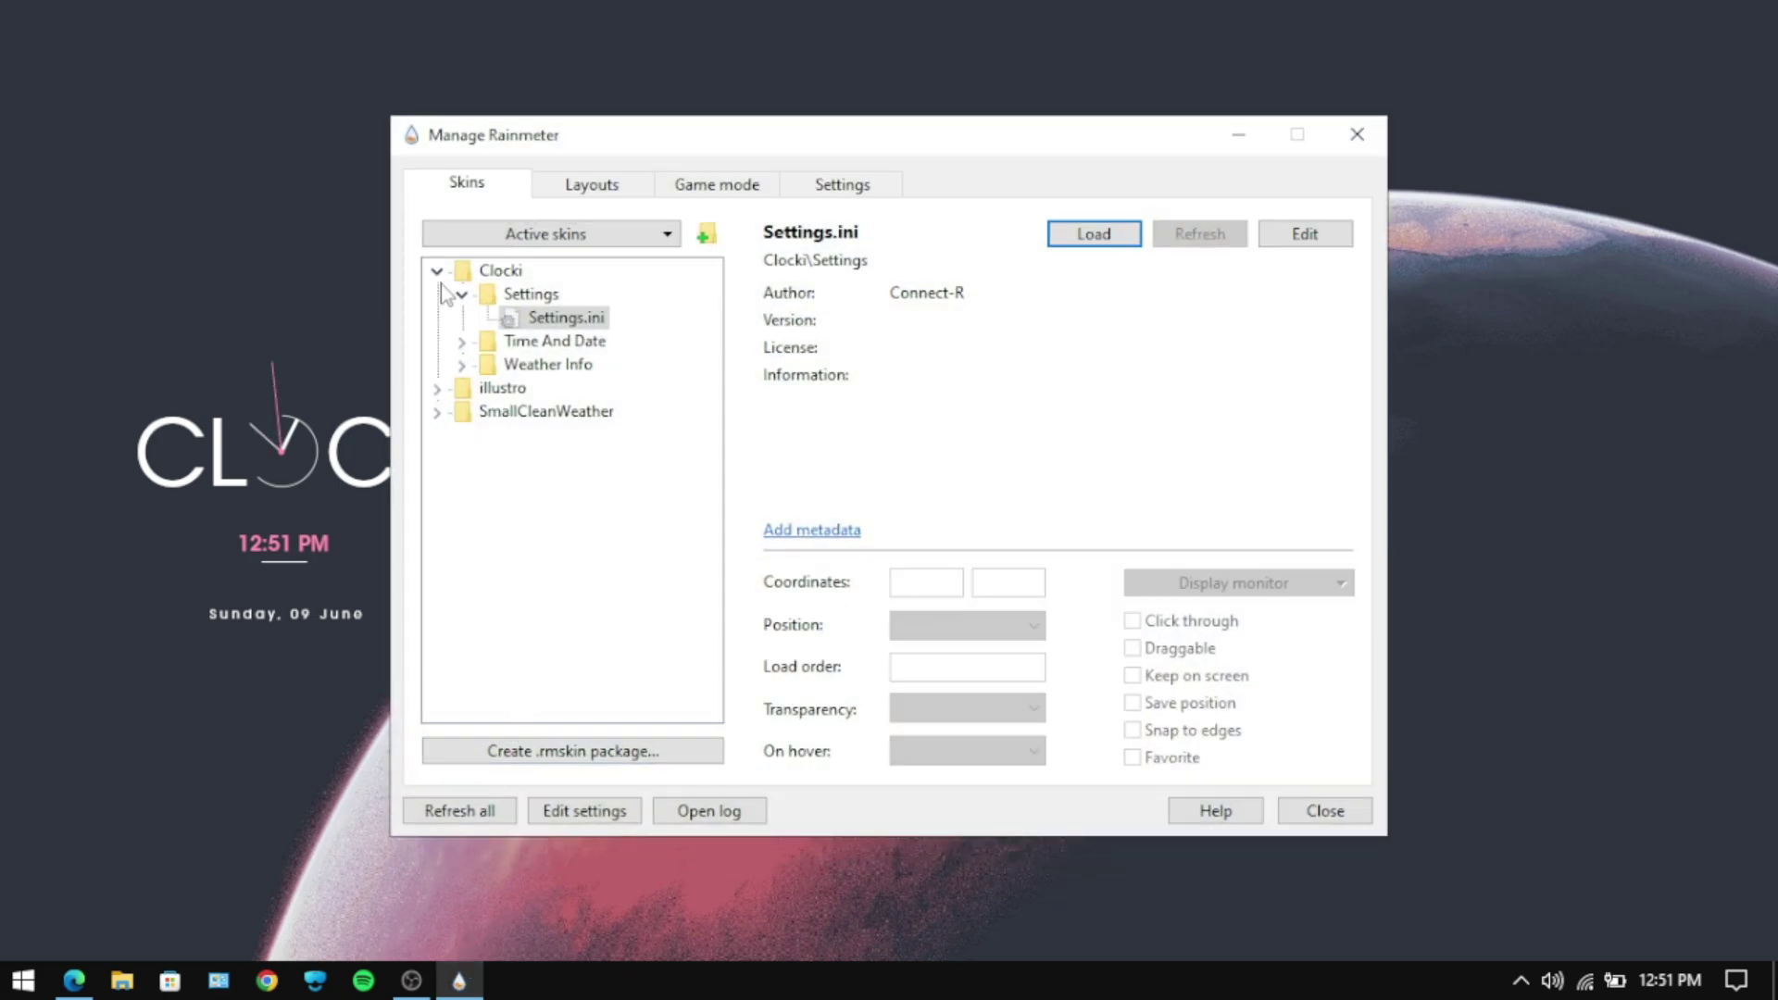
left_click(437, 270)
left_click(444, 320)
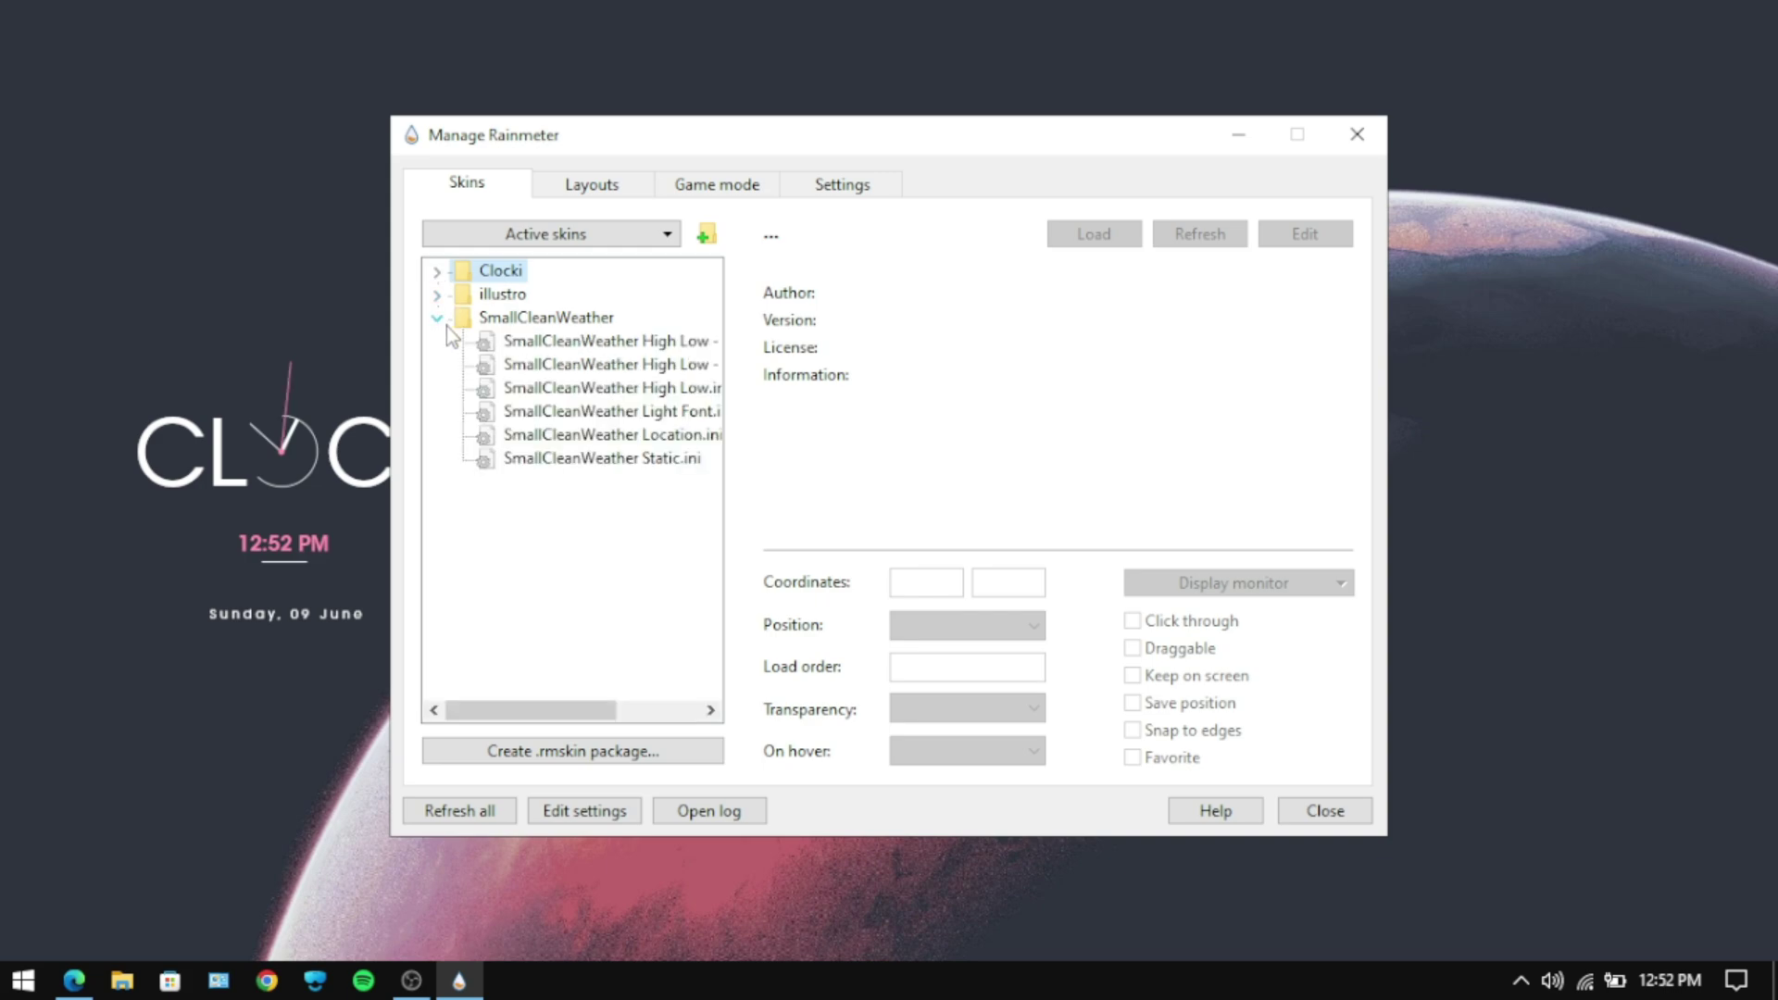
left_click(619, 461)
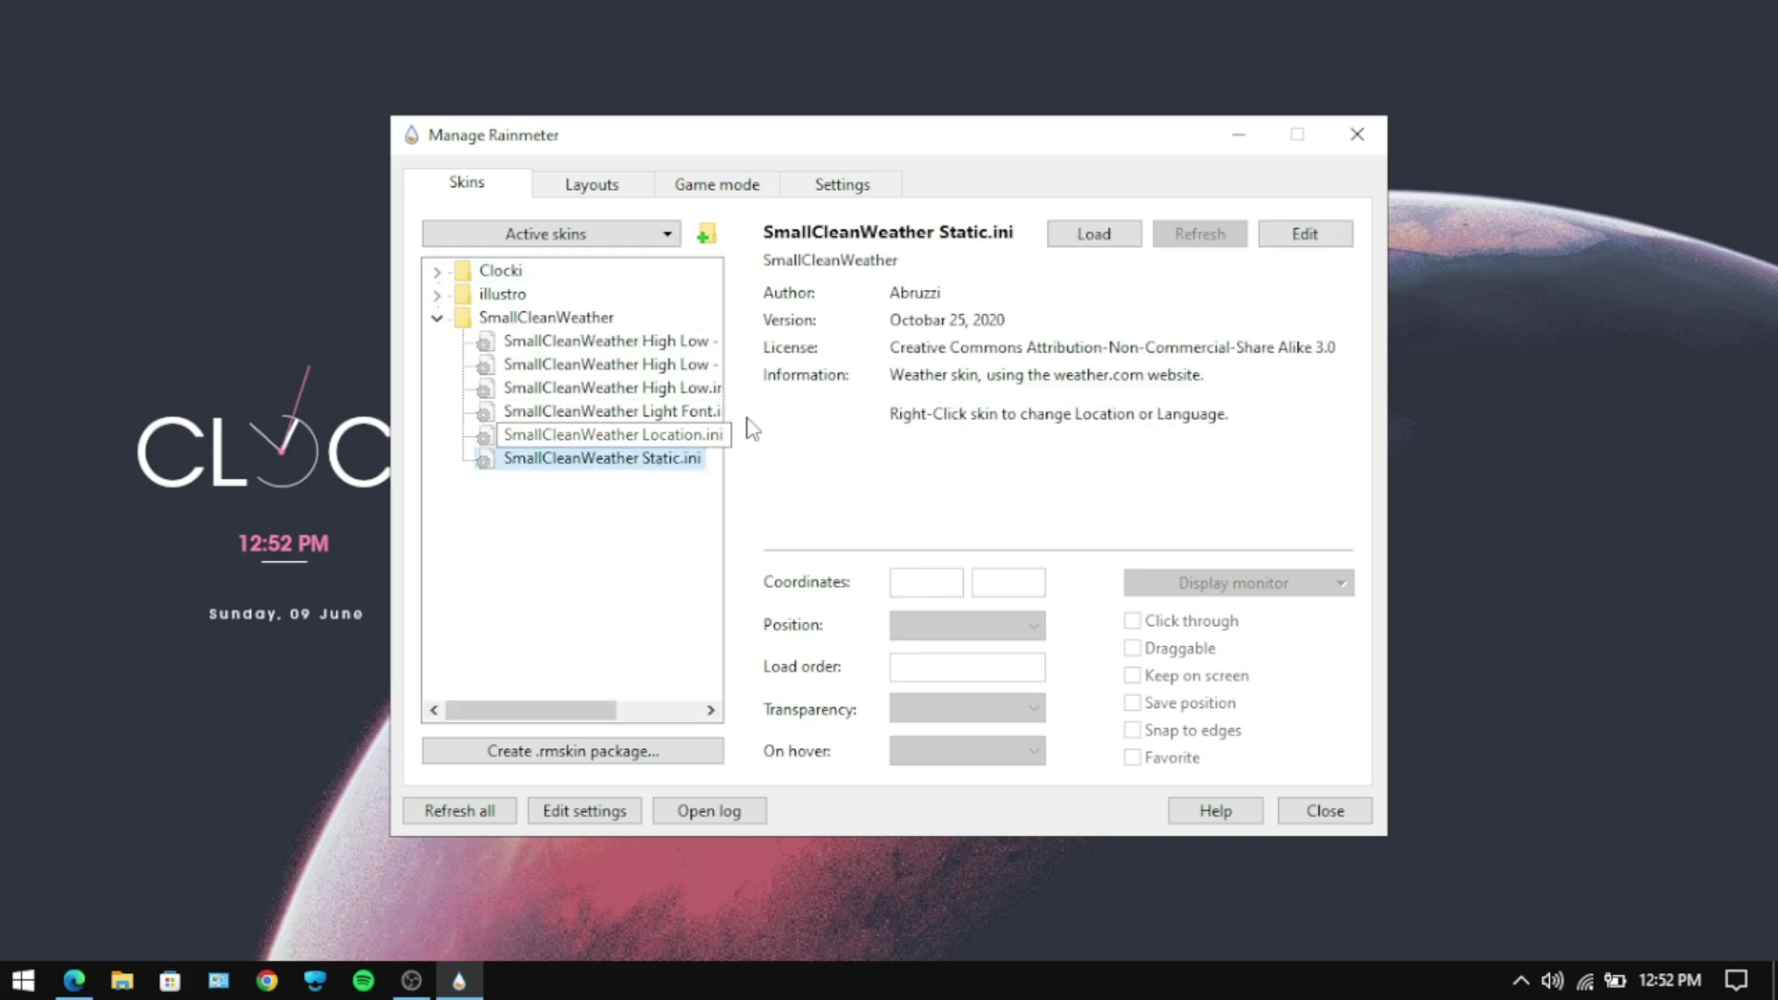
left_click(1102, 239)
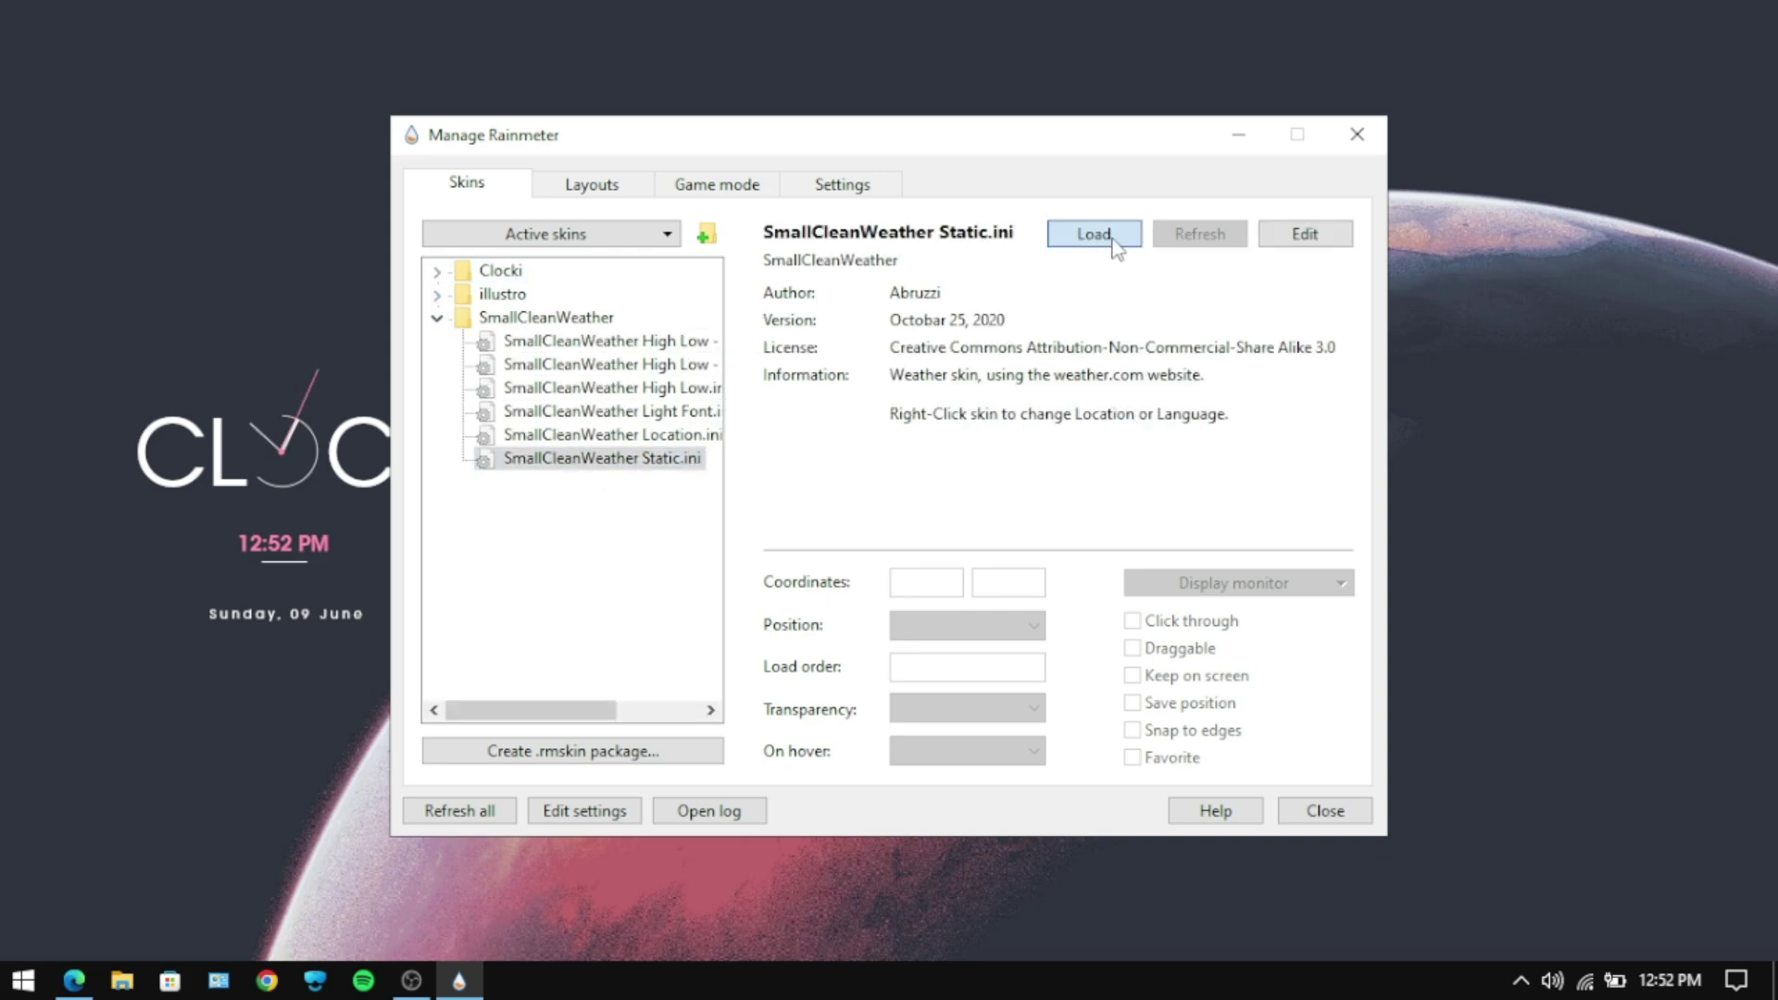
left_click(959, 625)
left_click(954, 646)
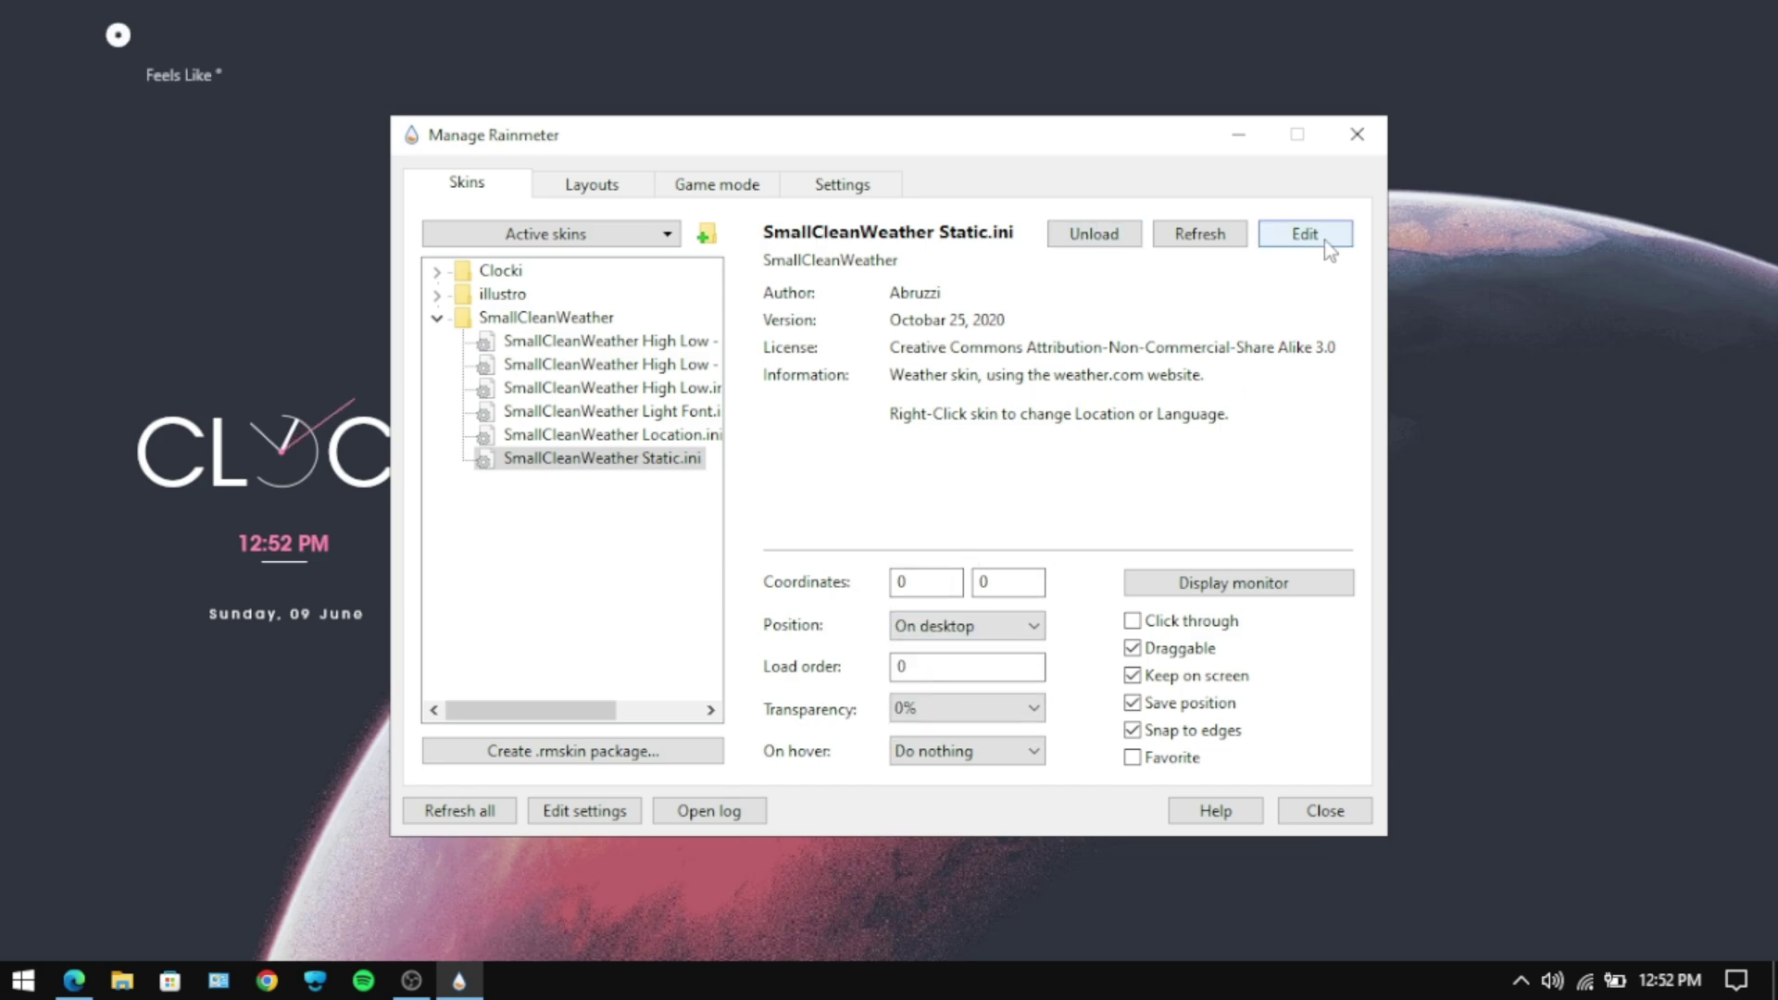
left_click(1355, 135)
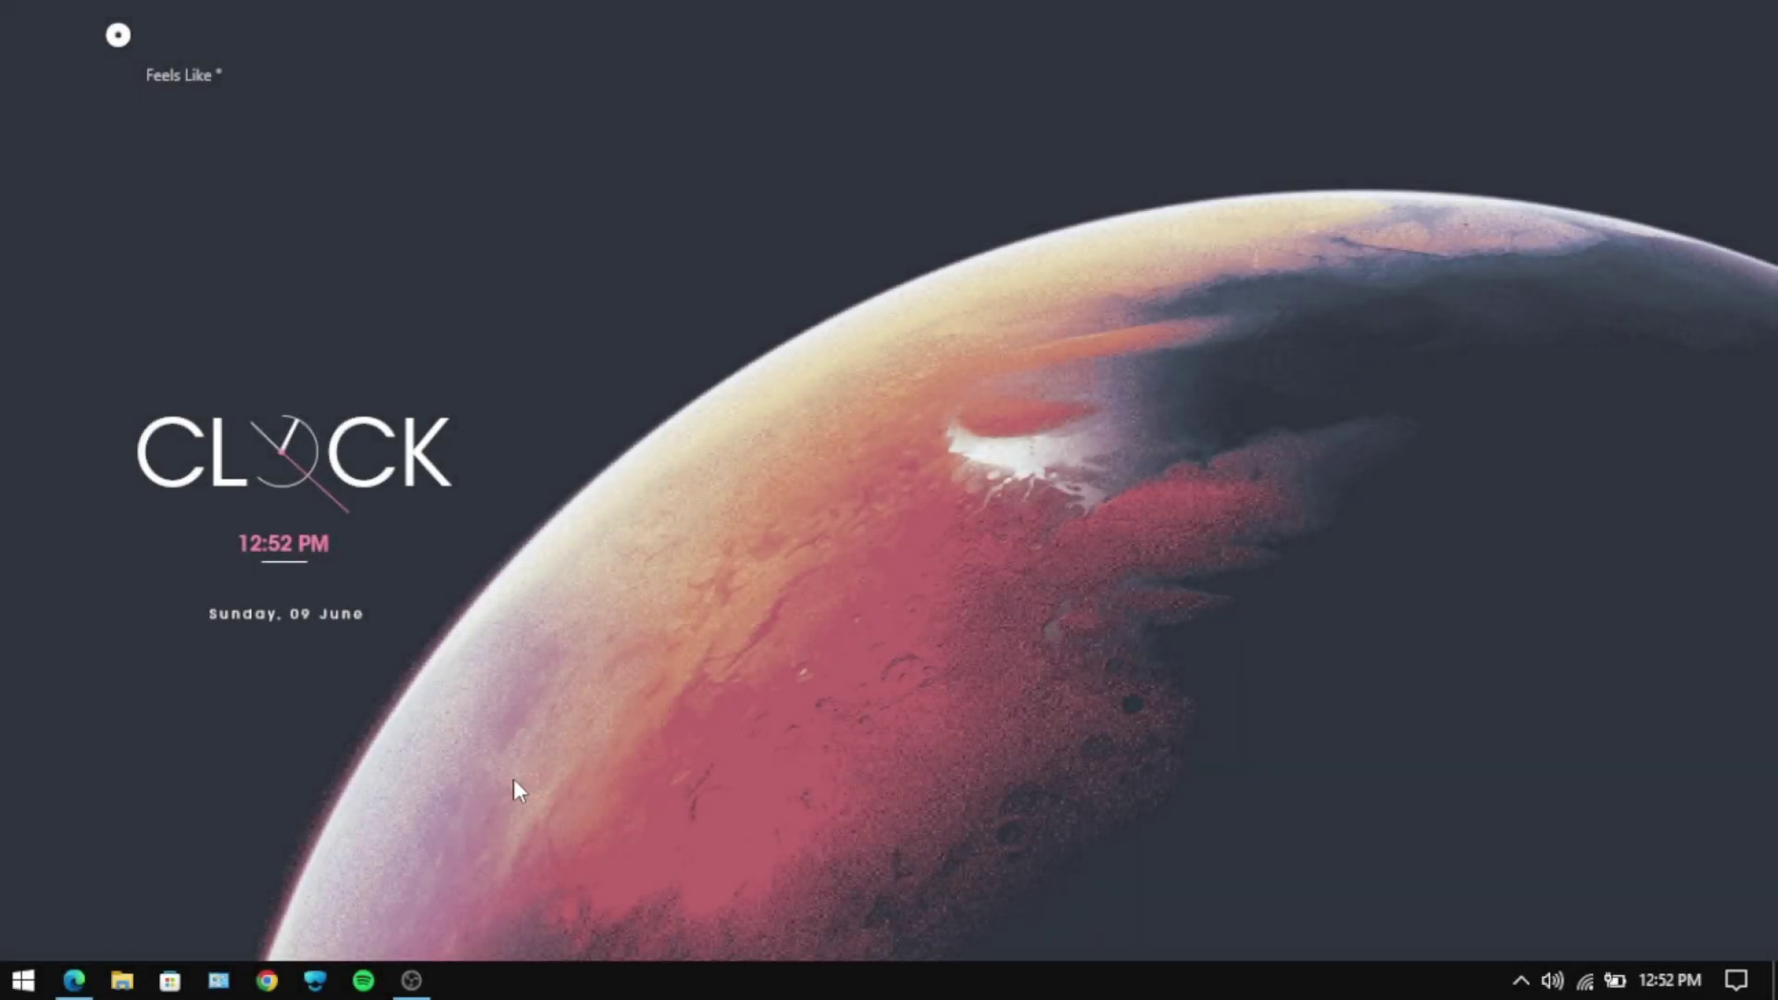
- Open the For Small Clean Weather text file from the Documents folder and move the weather skin onto the planet beside it
left_click(139, 978)
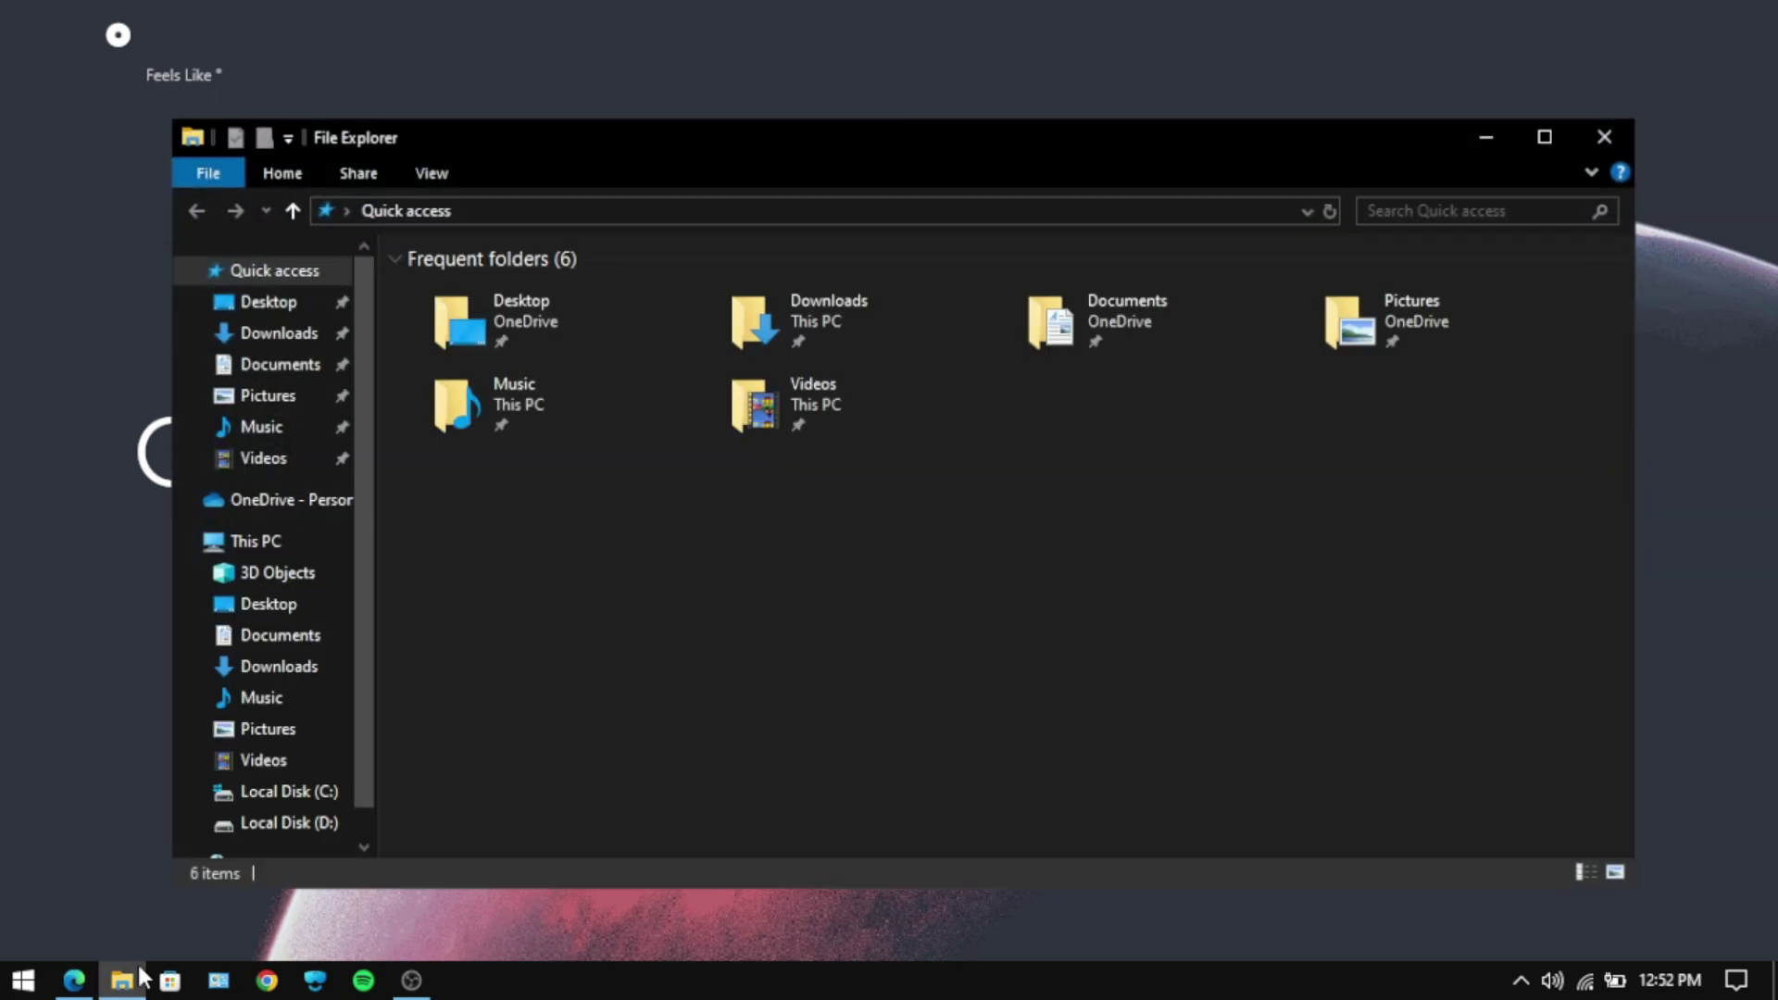
left_click(280, 366)
double_click(474, 372)
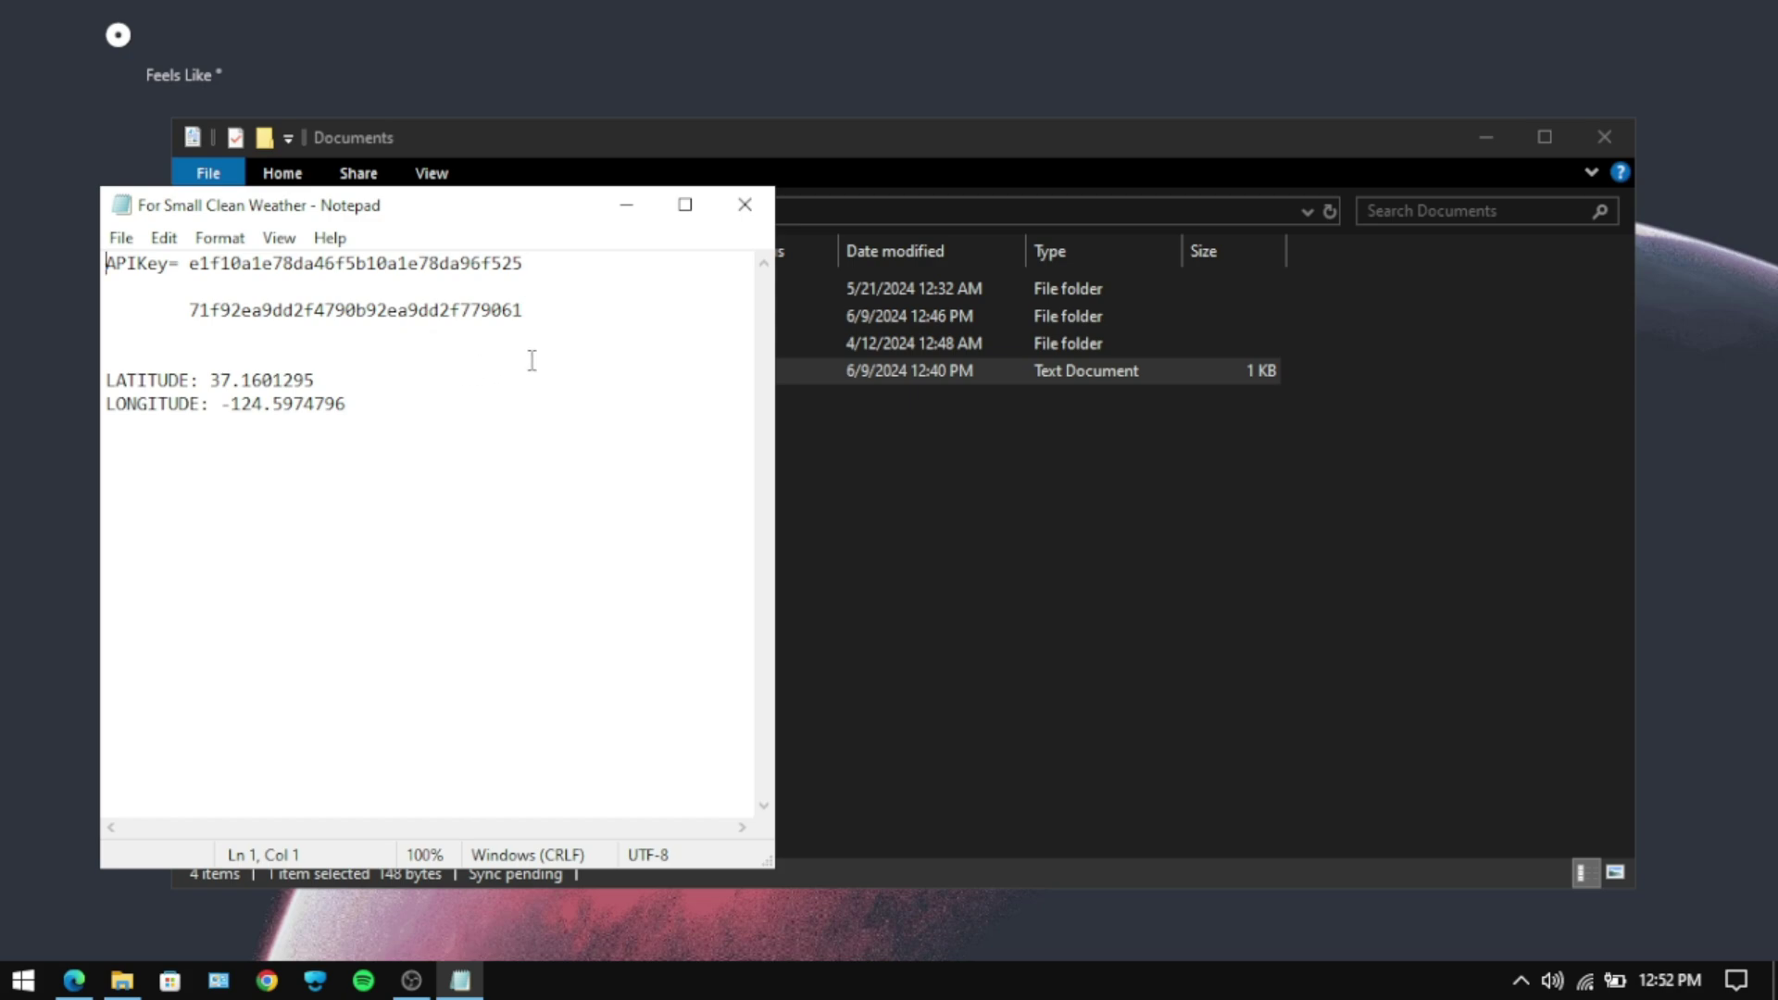
left_click(1589, 135)
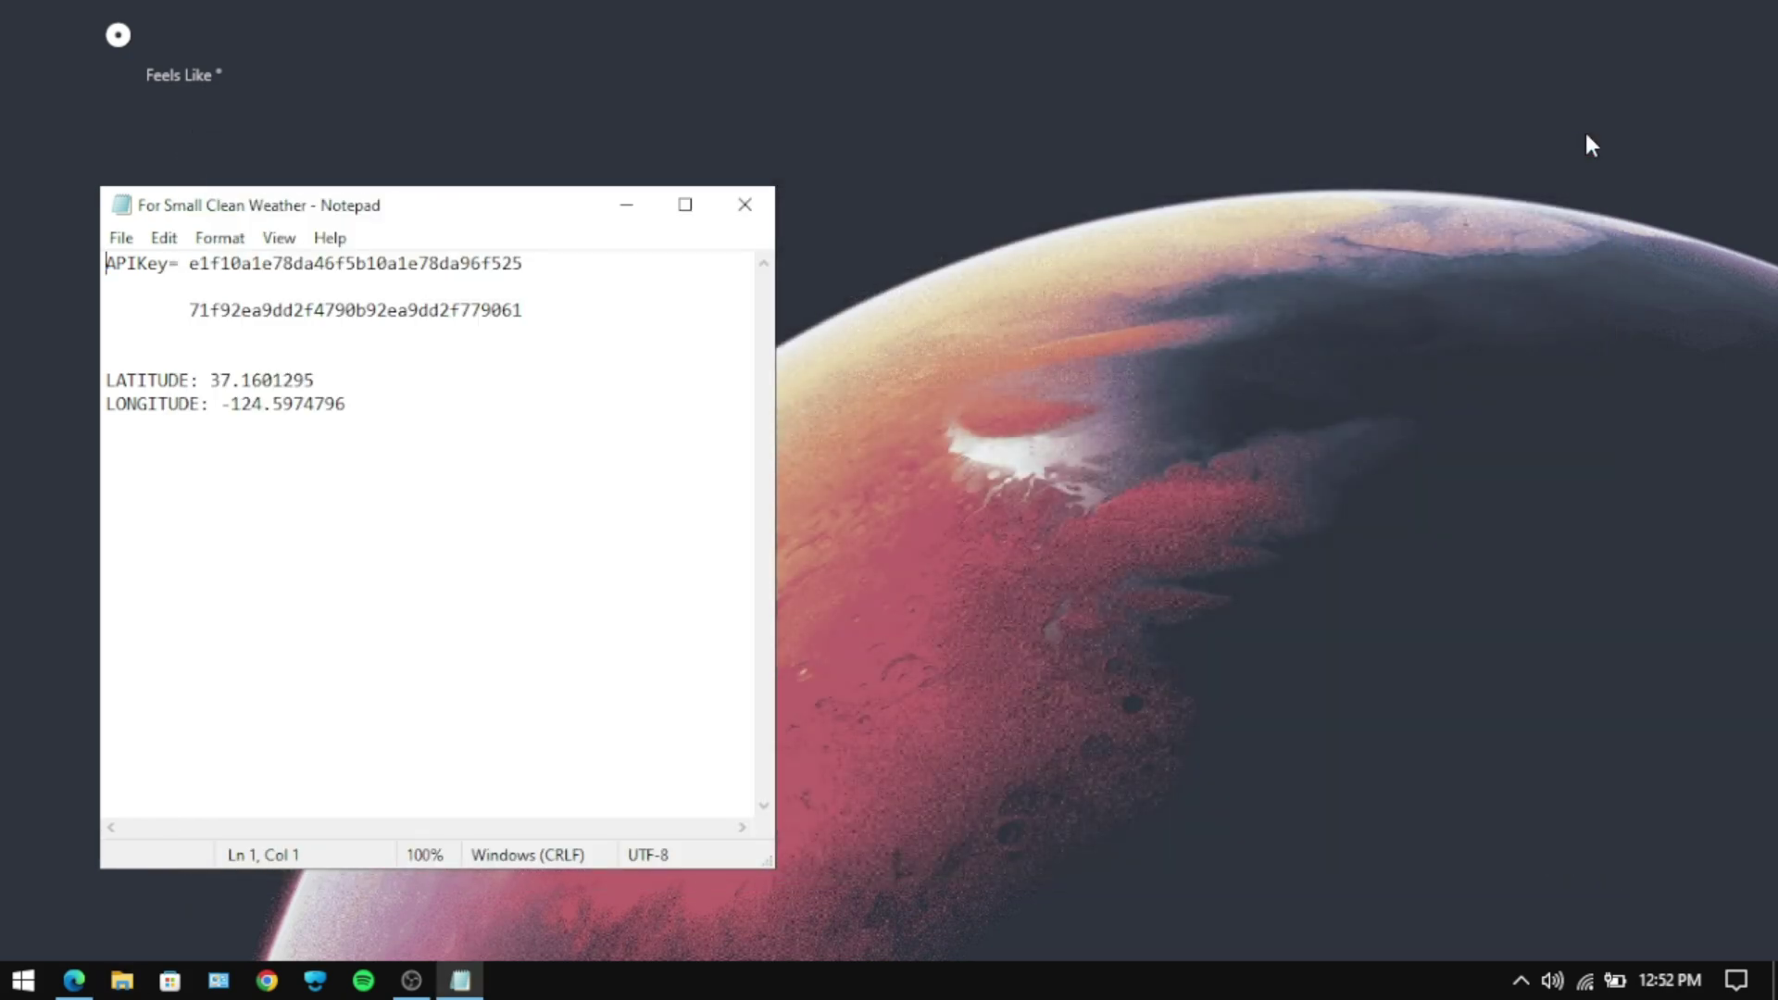
left_click_drag(123, 52, 1119, 424)
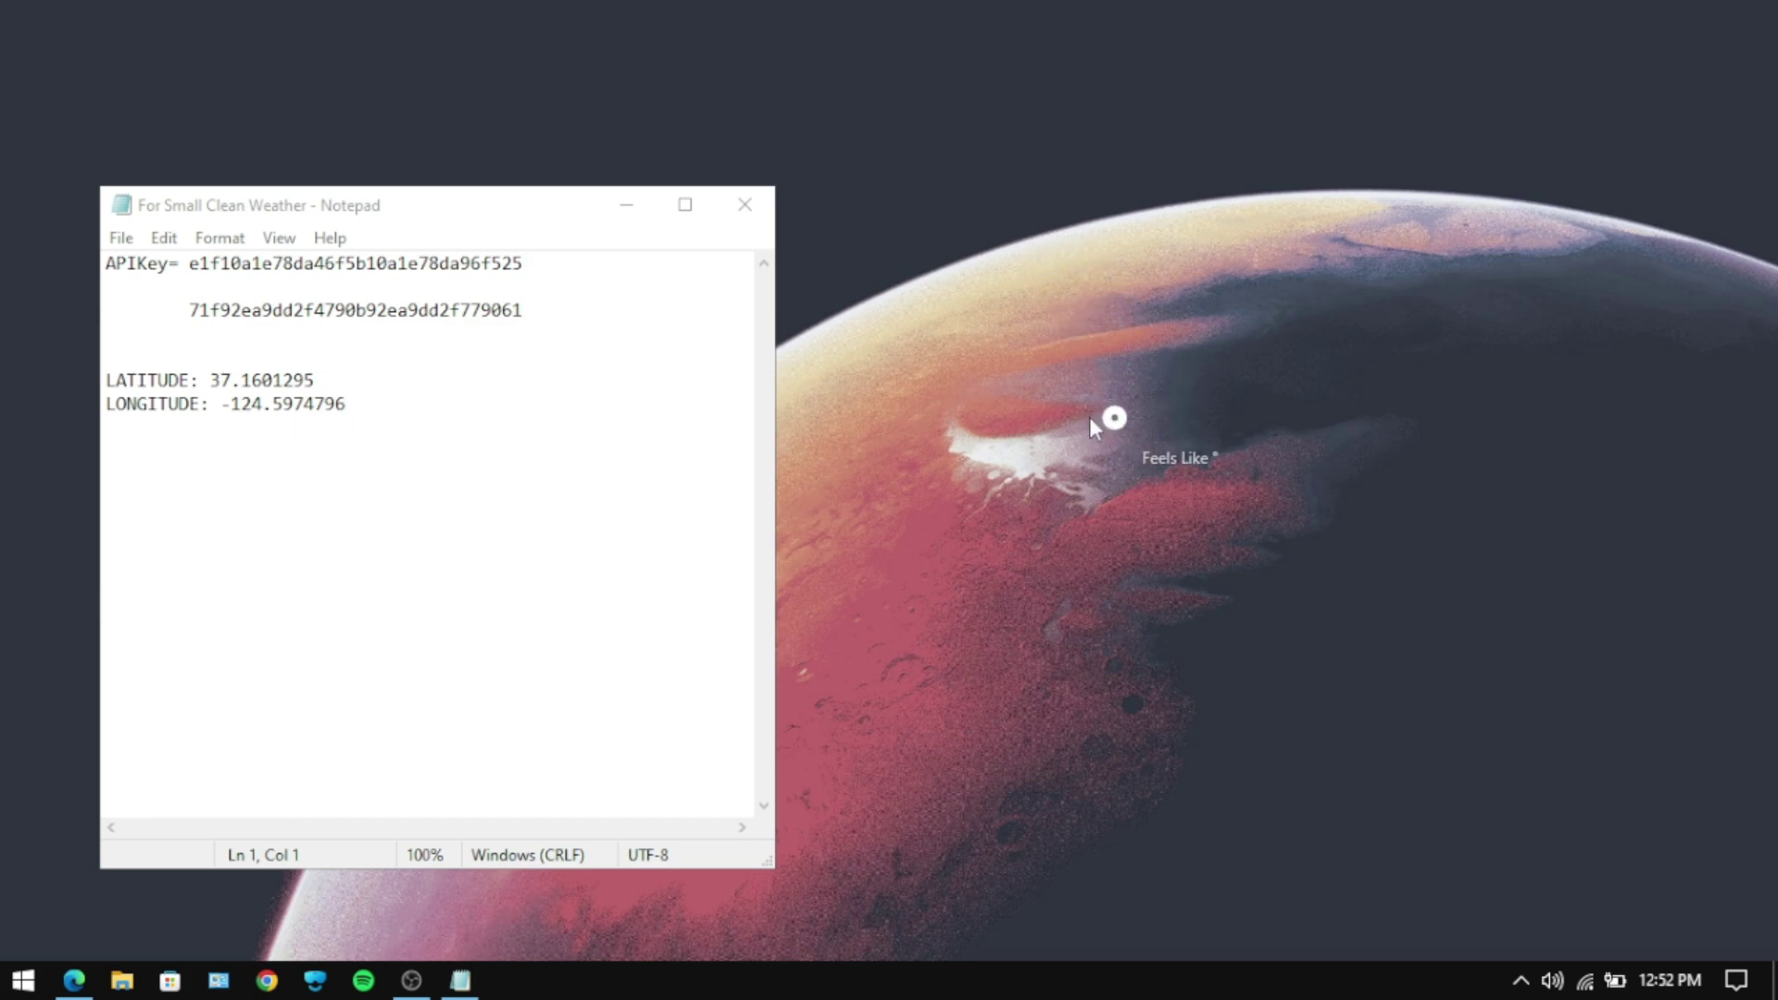
- Copy the first API key from the For Small Clean Weather text file
left_click_drag(189, 265, 524, 274)
right_click(503, 268)
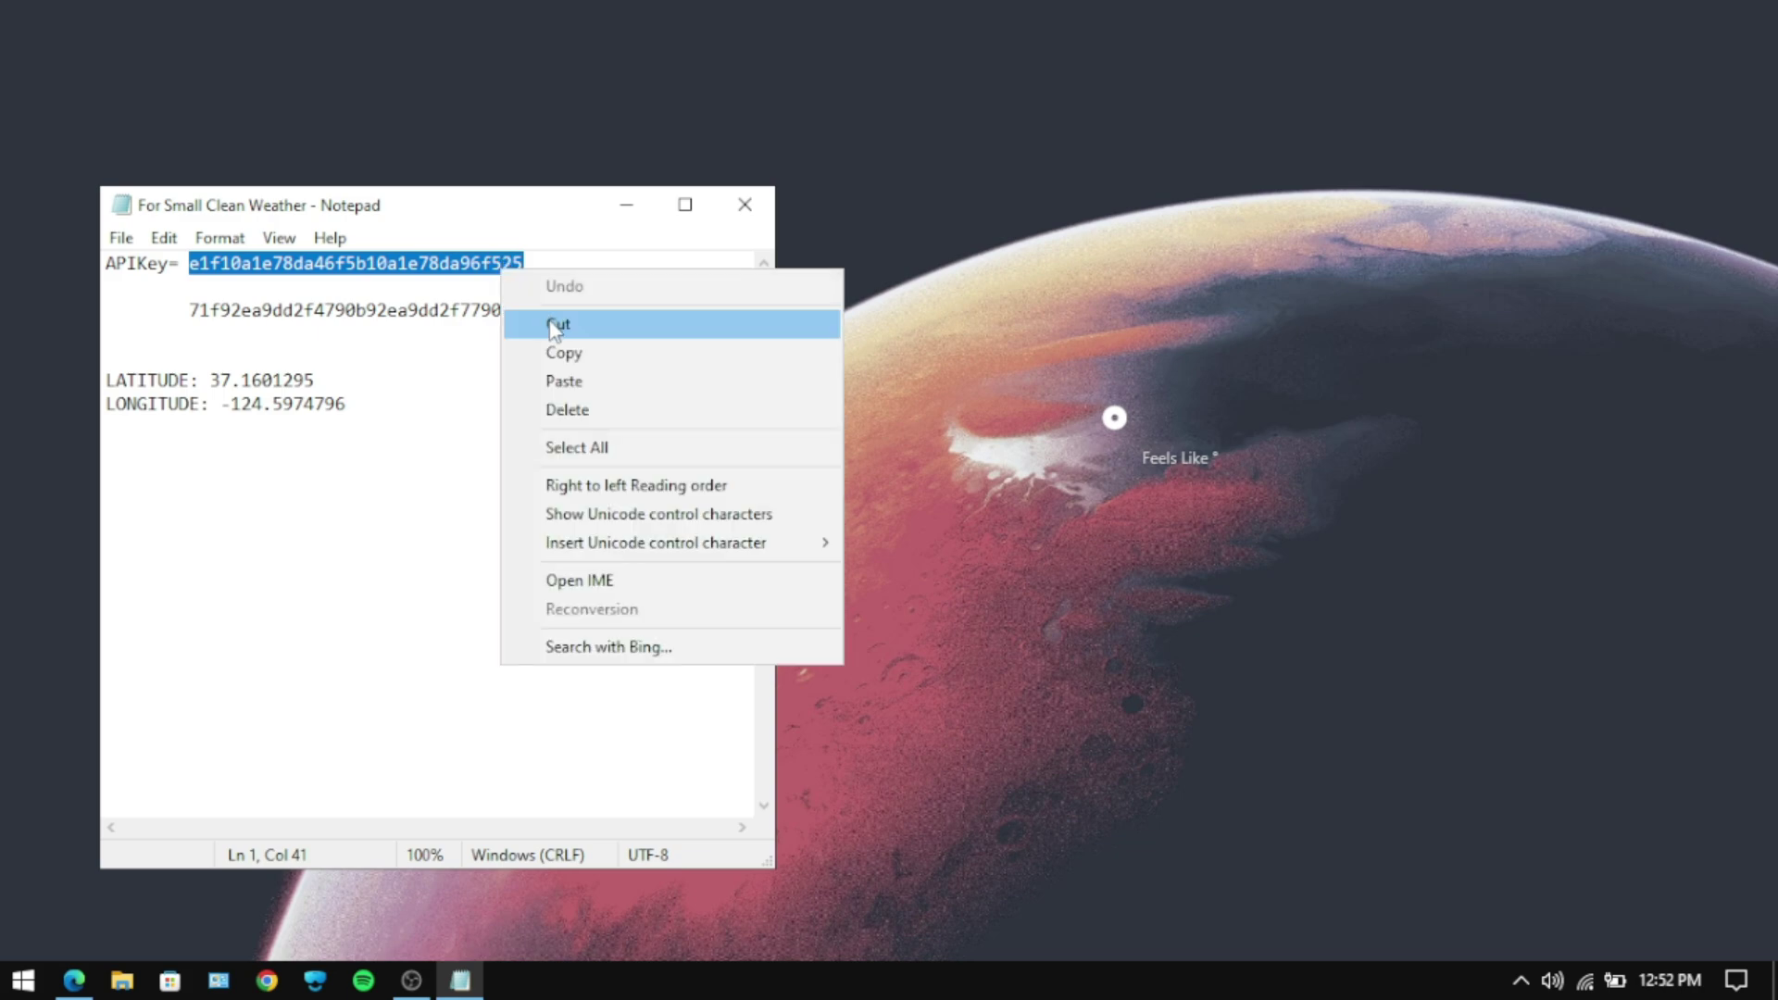
left_click(563, 350)
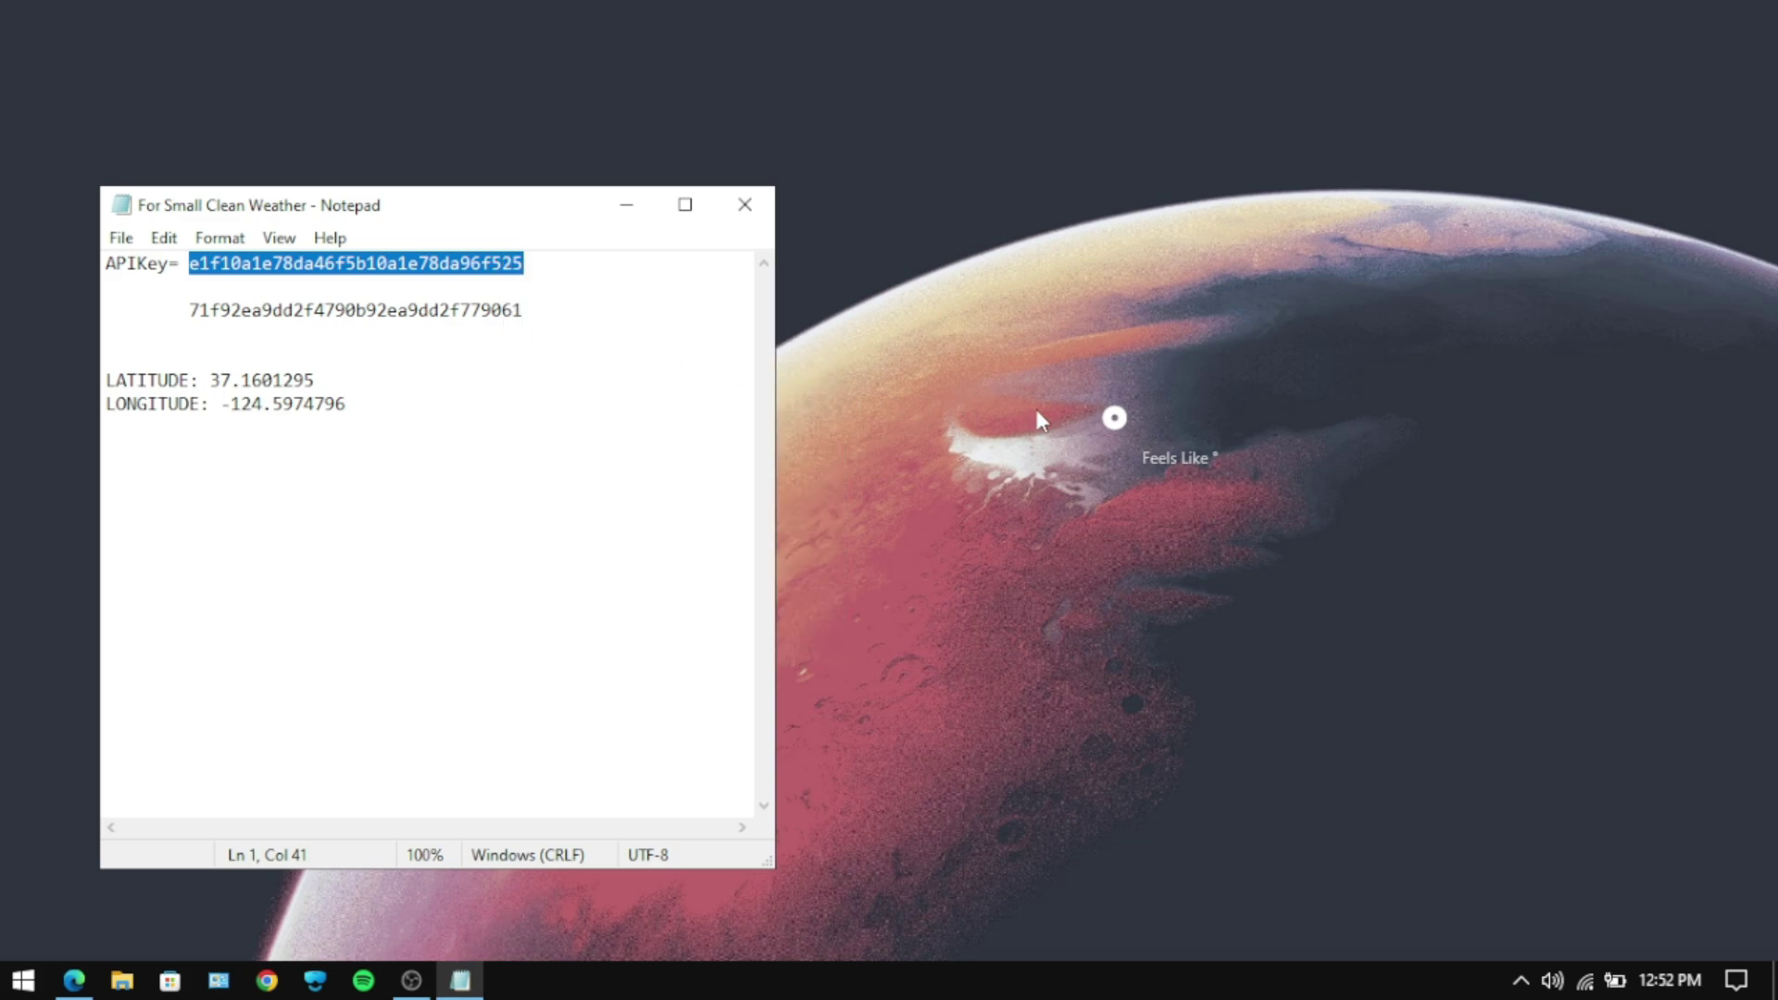
- Open the weather skin's WeatherComJSONVariables file for editing and place its window beside the notes file
right_click(1109, 424)
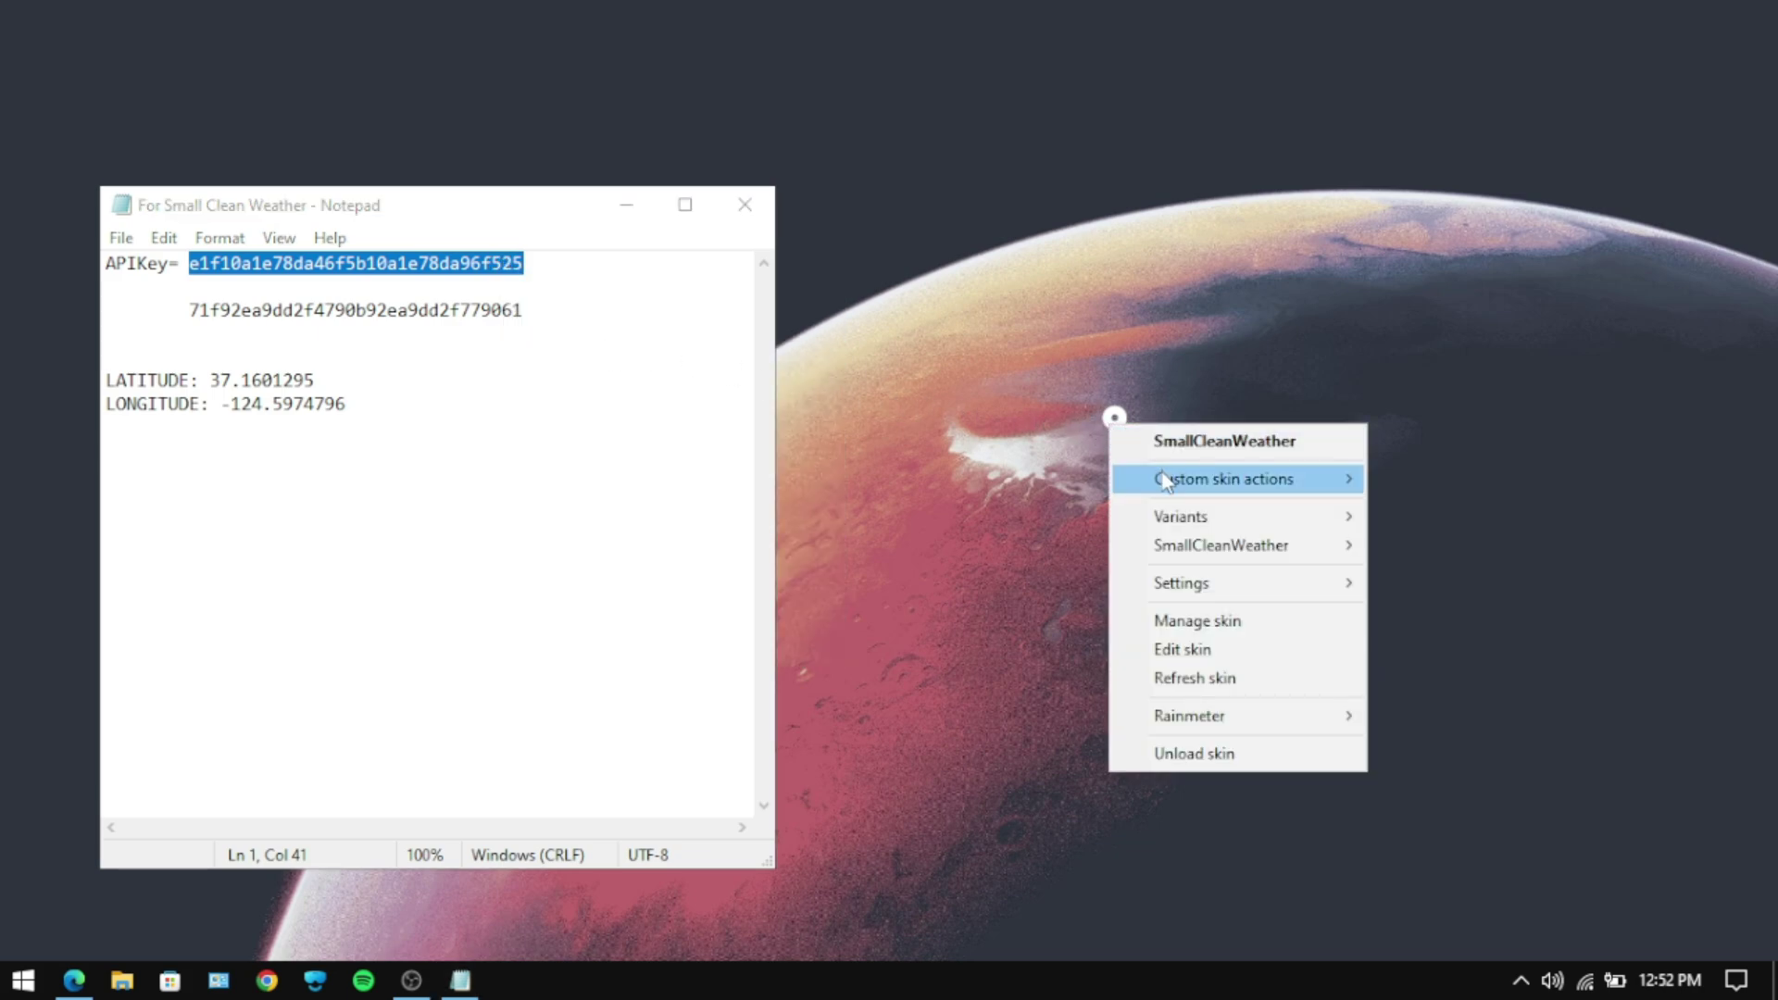
mouse_move(1165, 484)
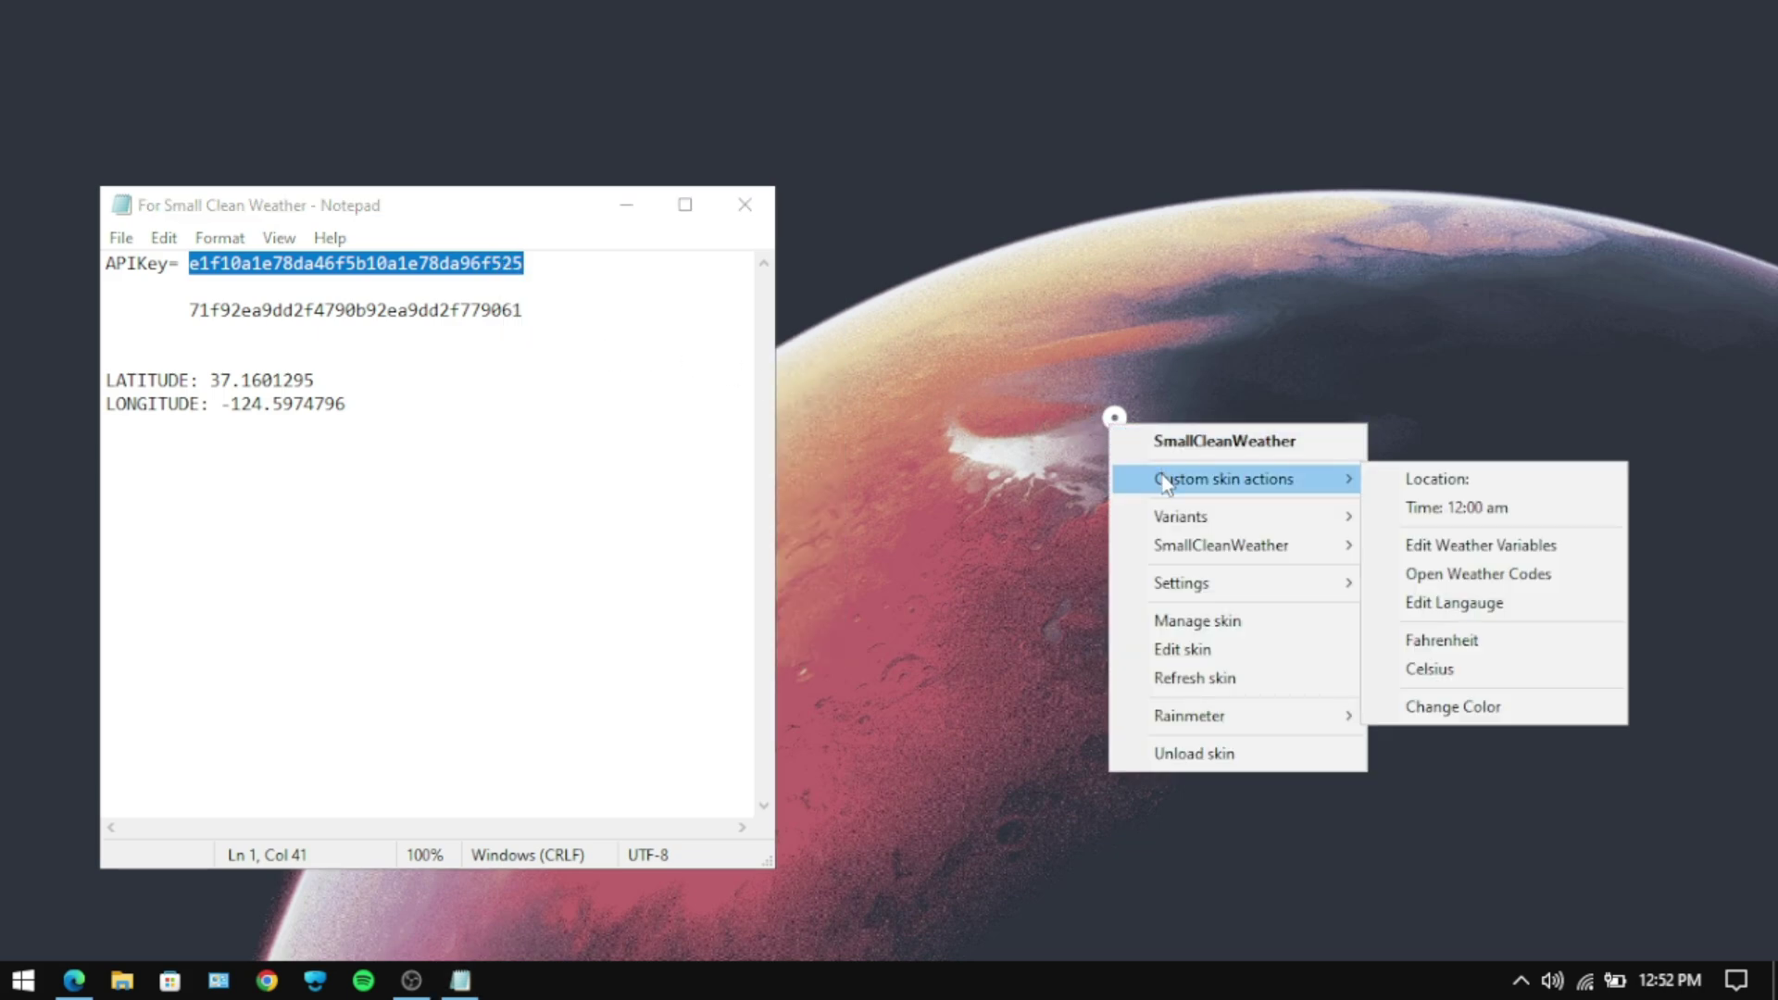
left_click(1414, 547)
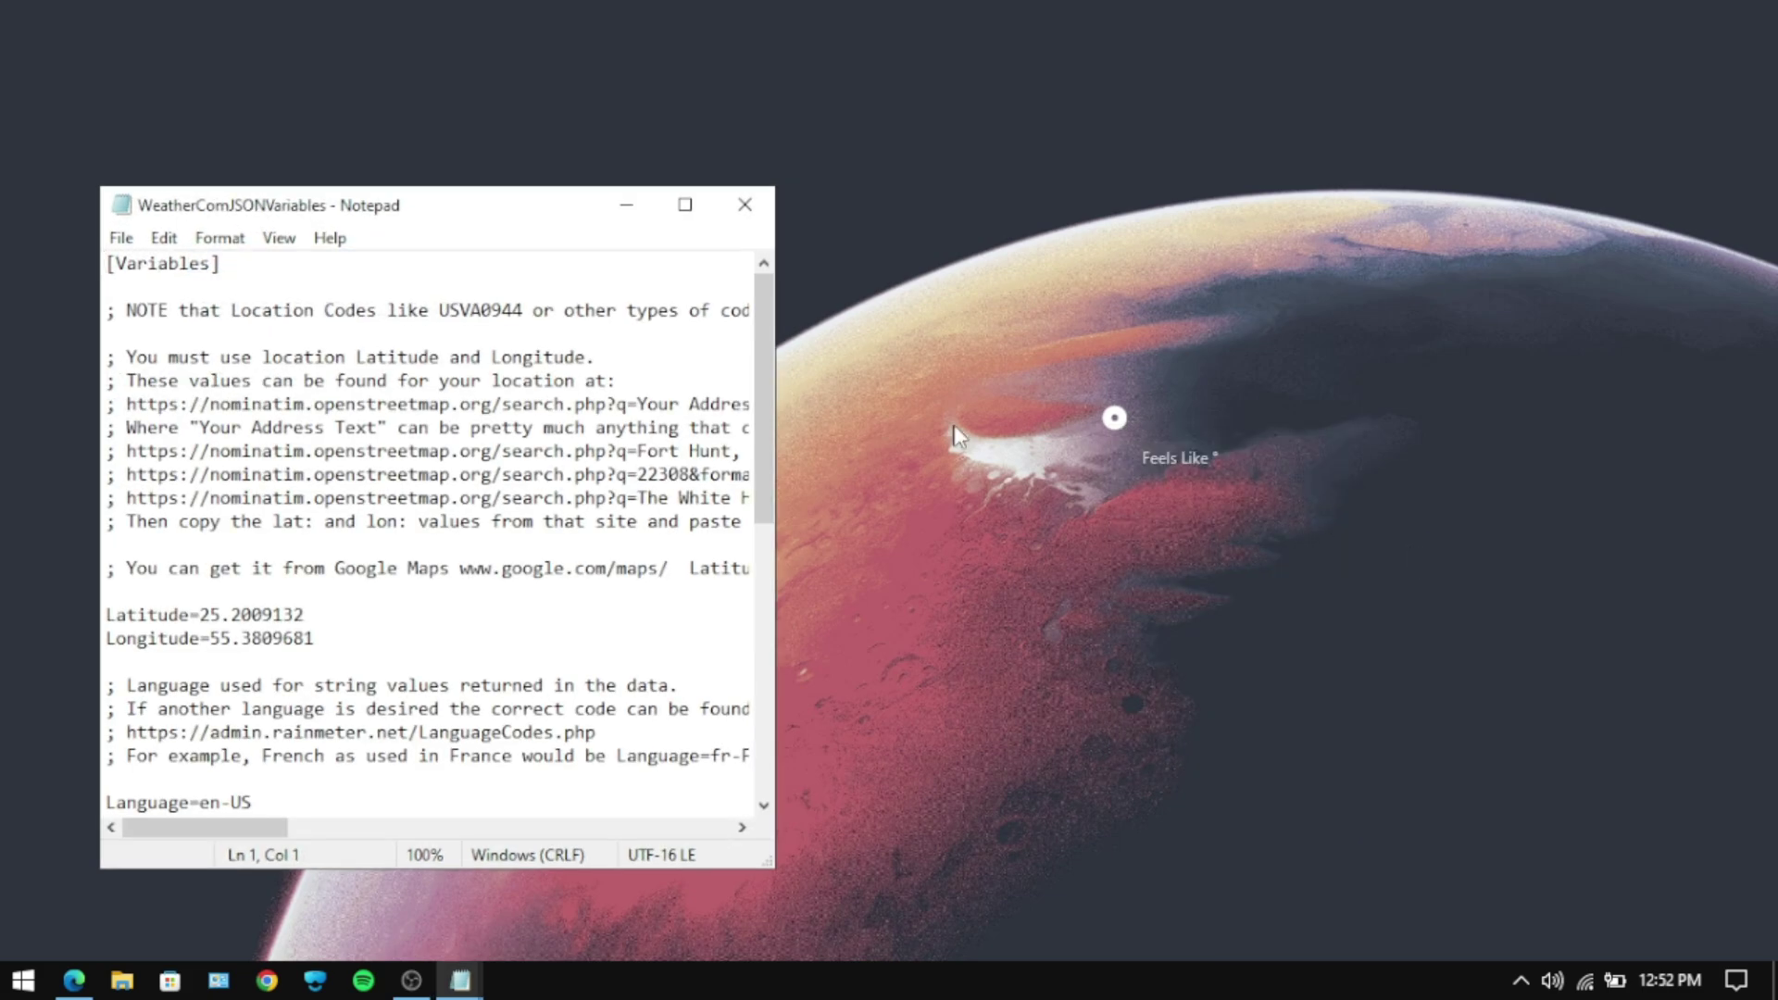
left_click_drag(370, 213, 1067, 221)
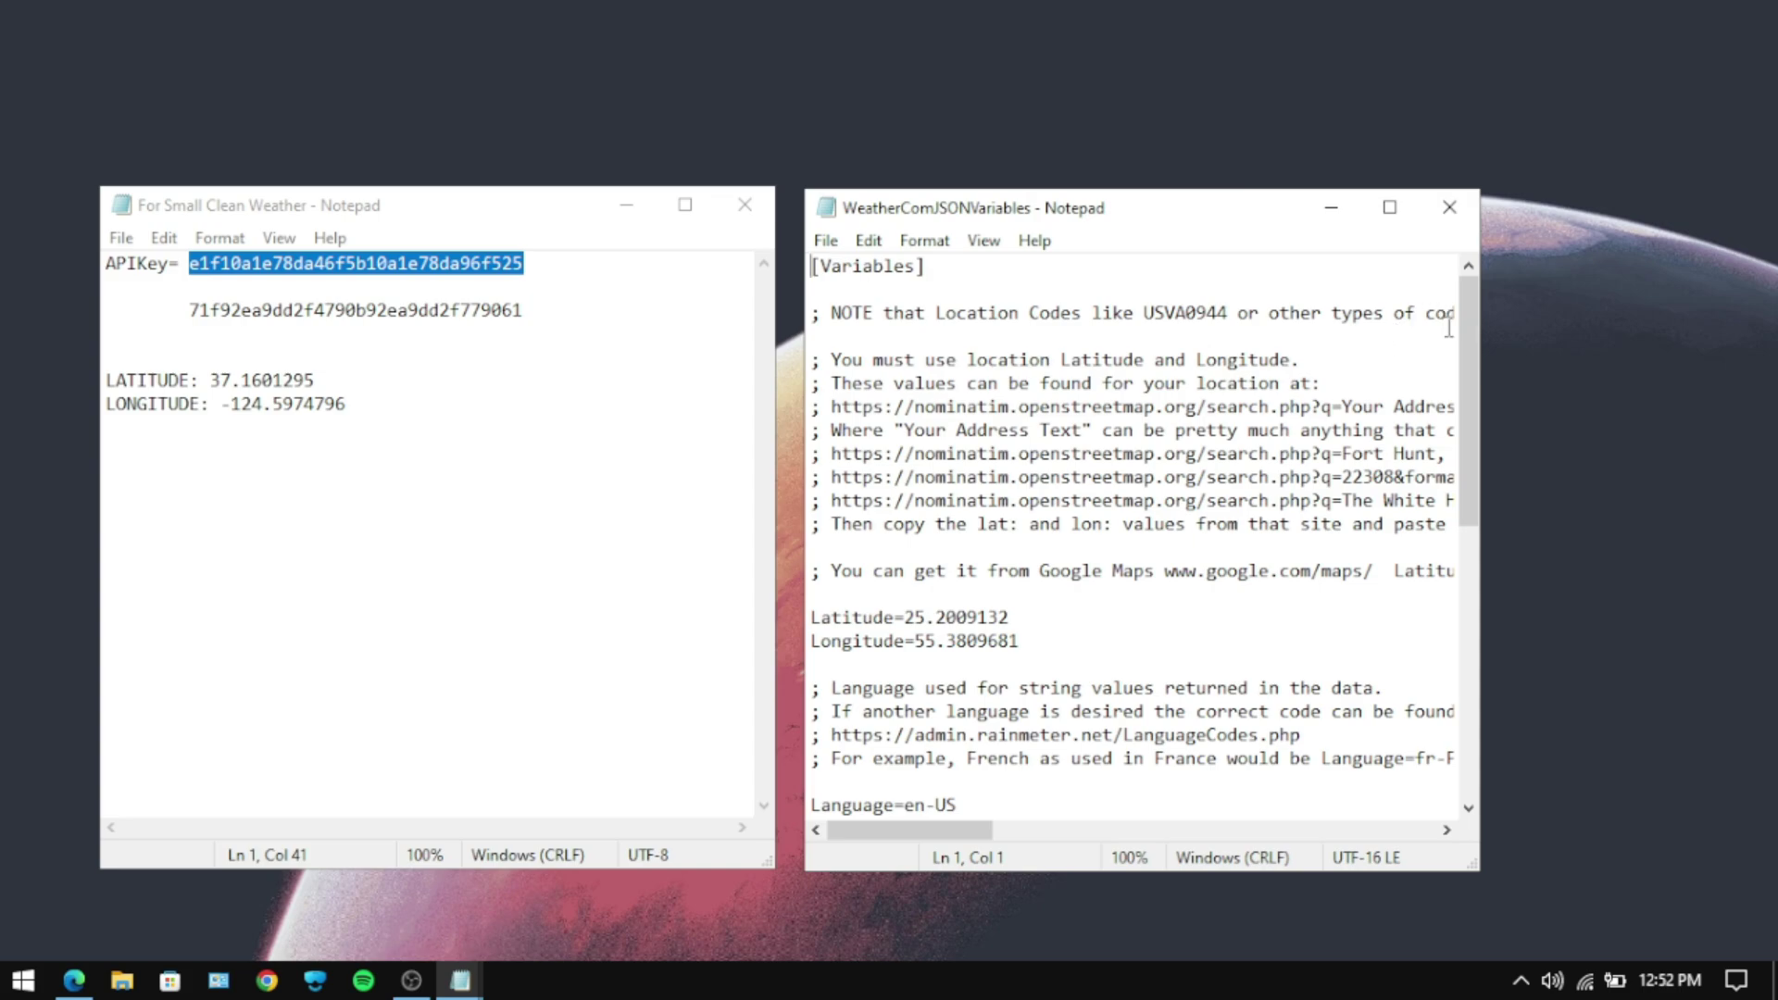
scroll(1467, 381, "down", 3)
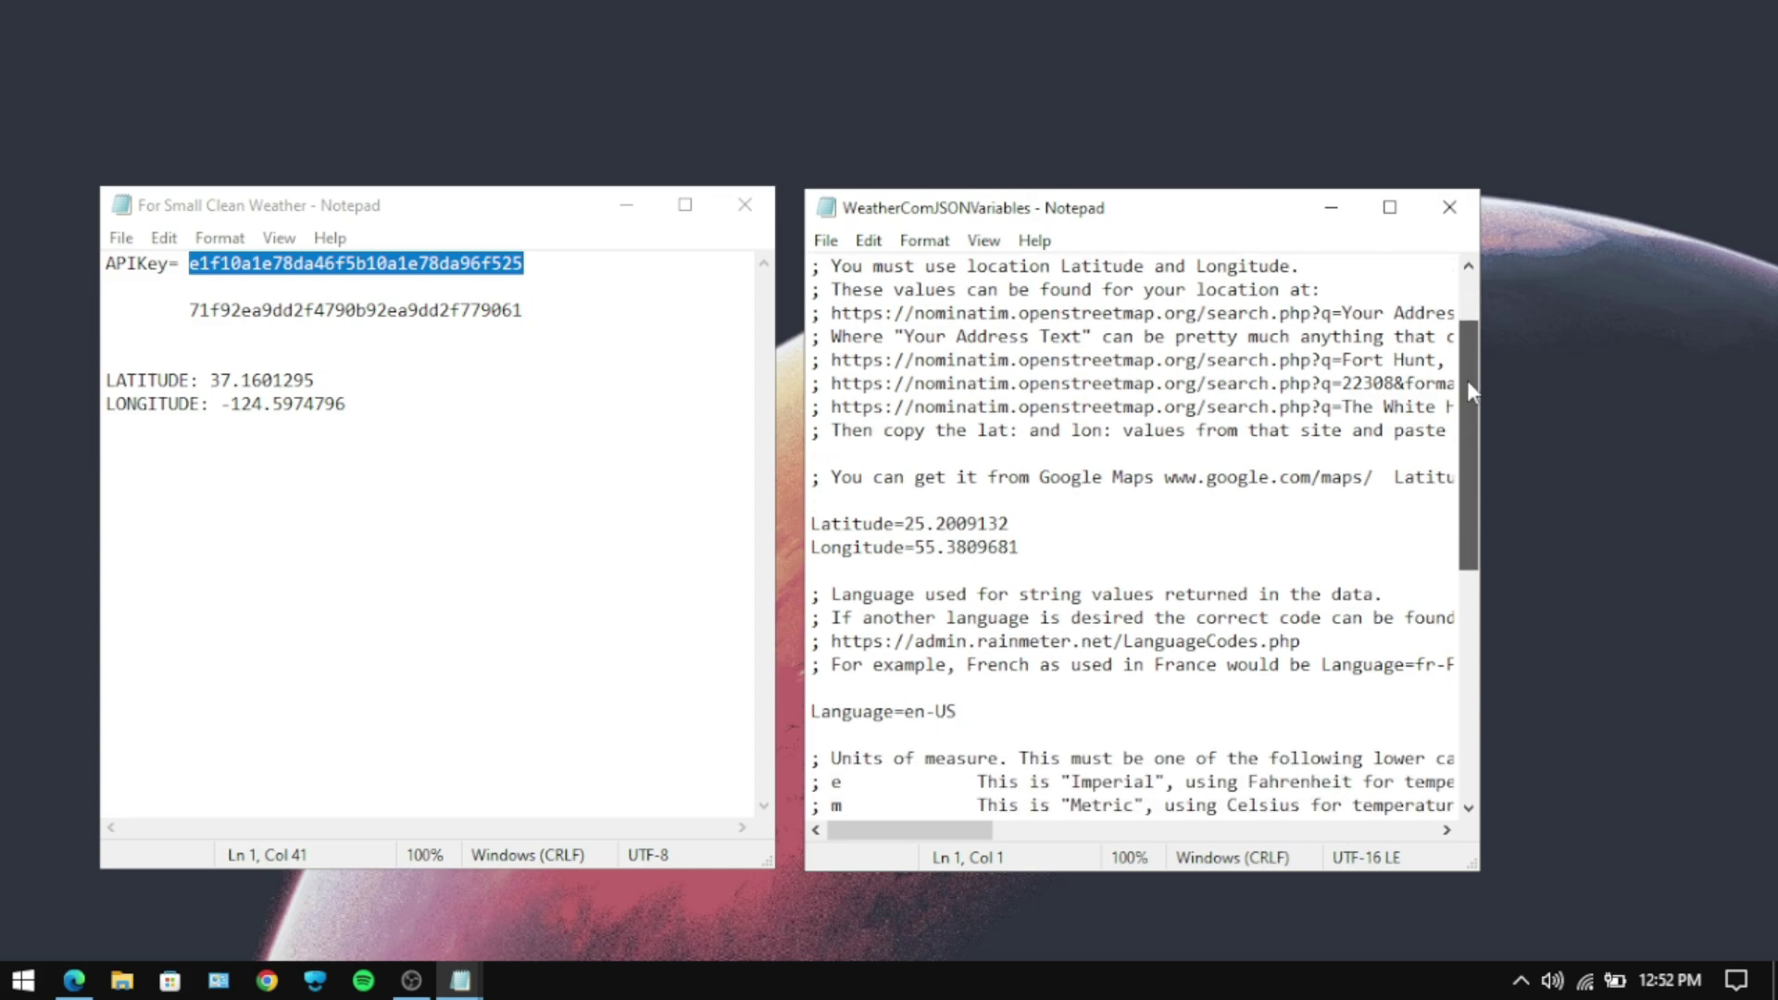
- Replace the APIKey value with the copied API key, set Latitude to 37.1601295 and Longitude to -124.5974796, and save and close the variables file
left_click(1389, 207)
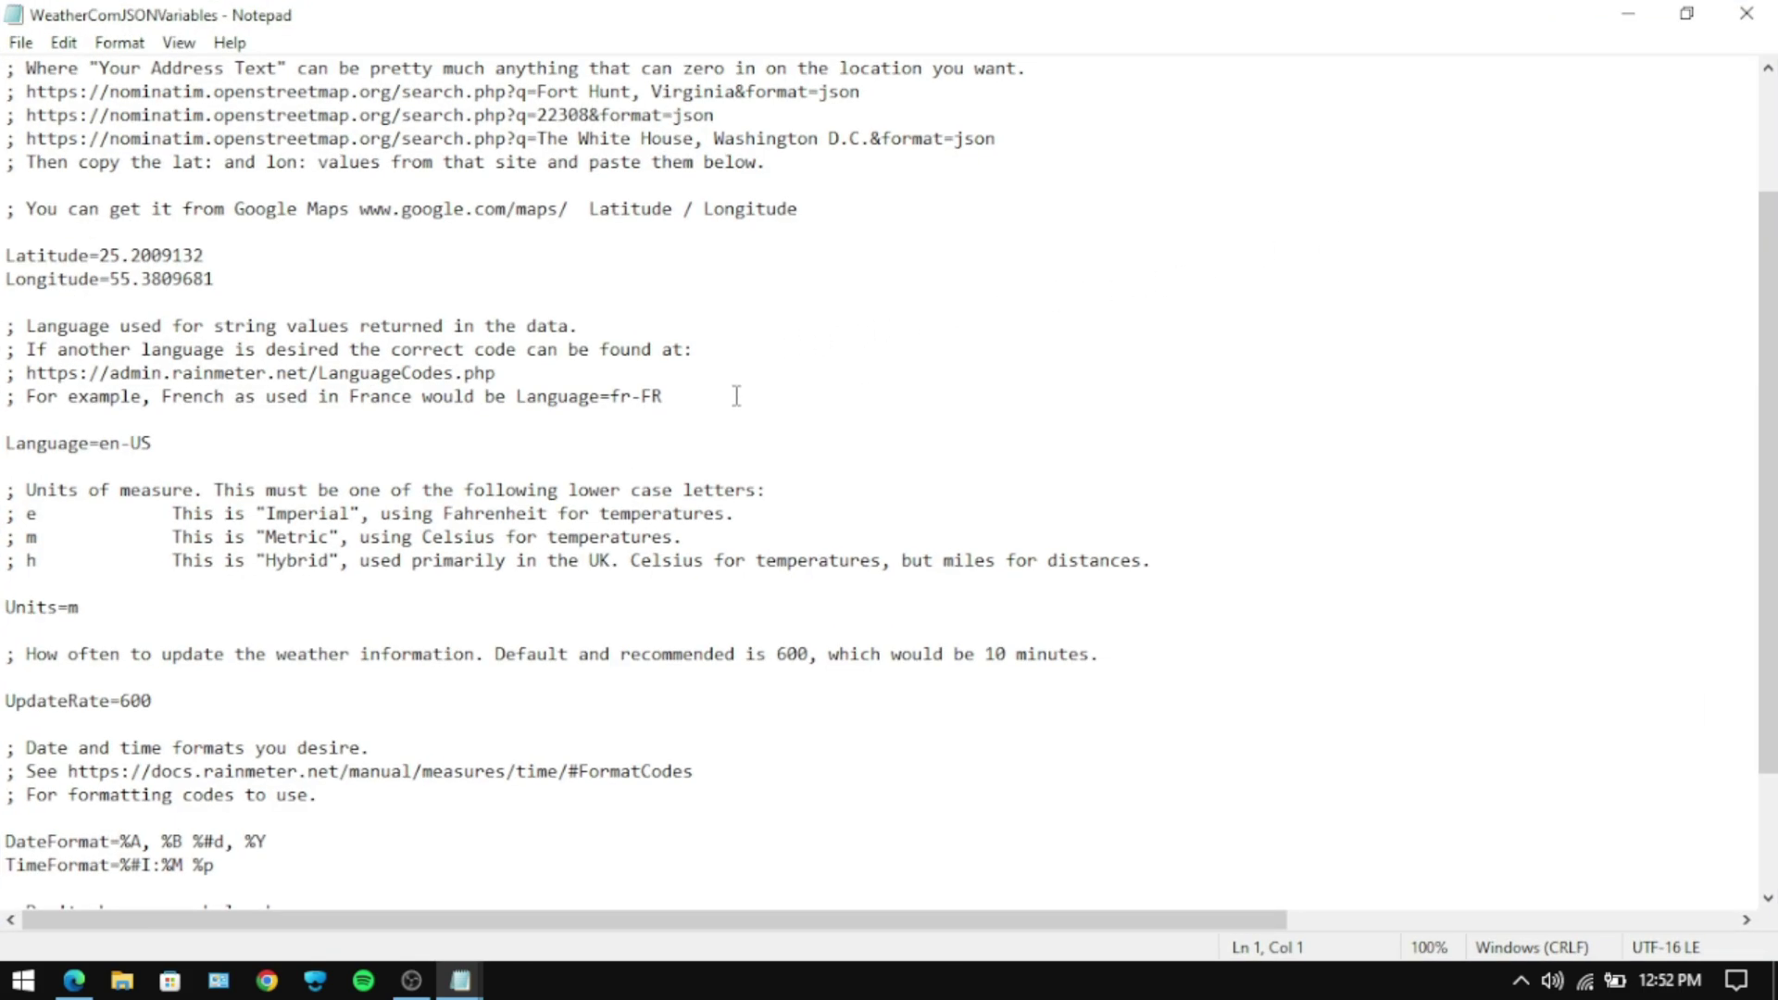
scroll(739, 393, "down", 3)
left_click_drag(78, 793, 449, 787)
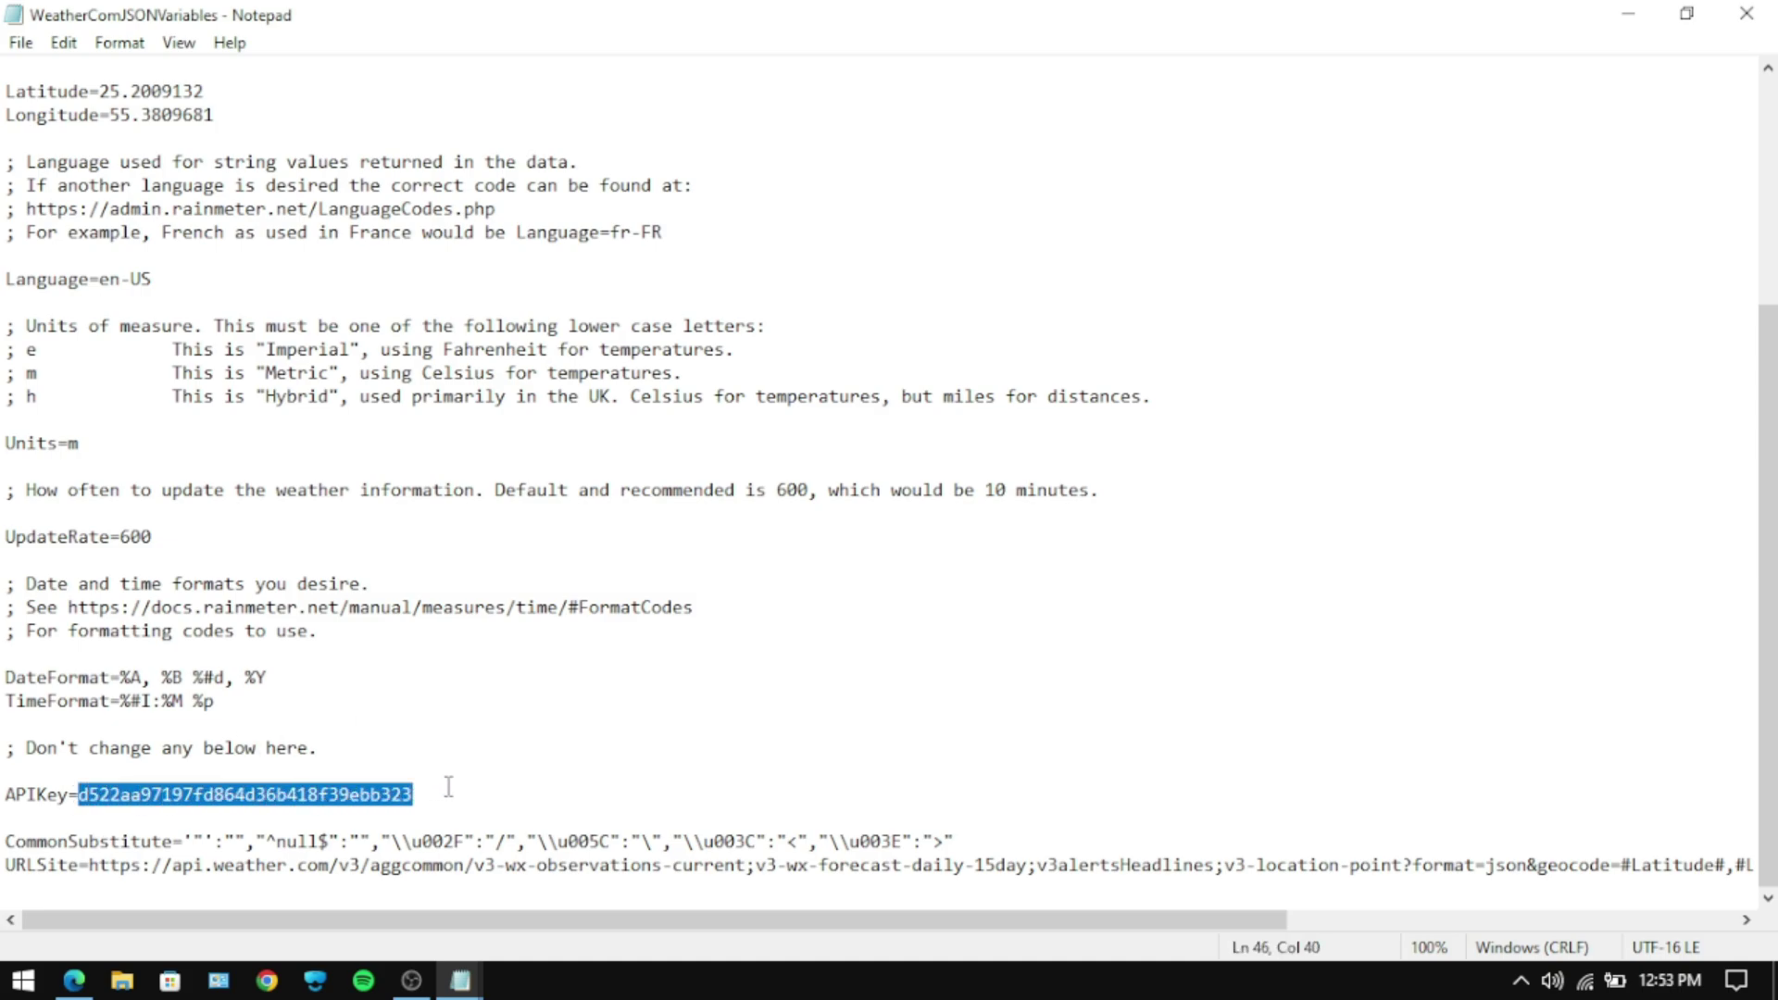
key("ctrl+v")
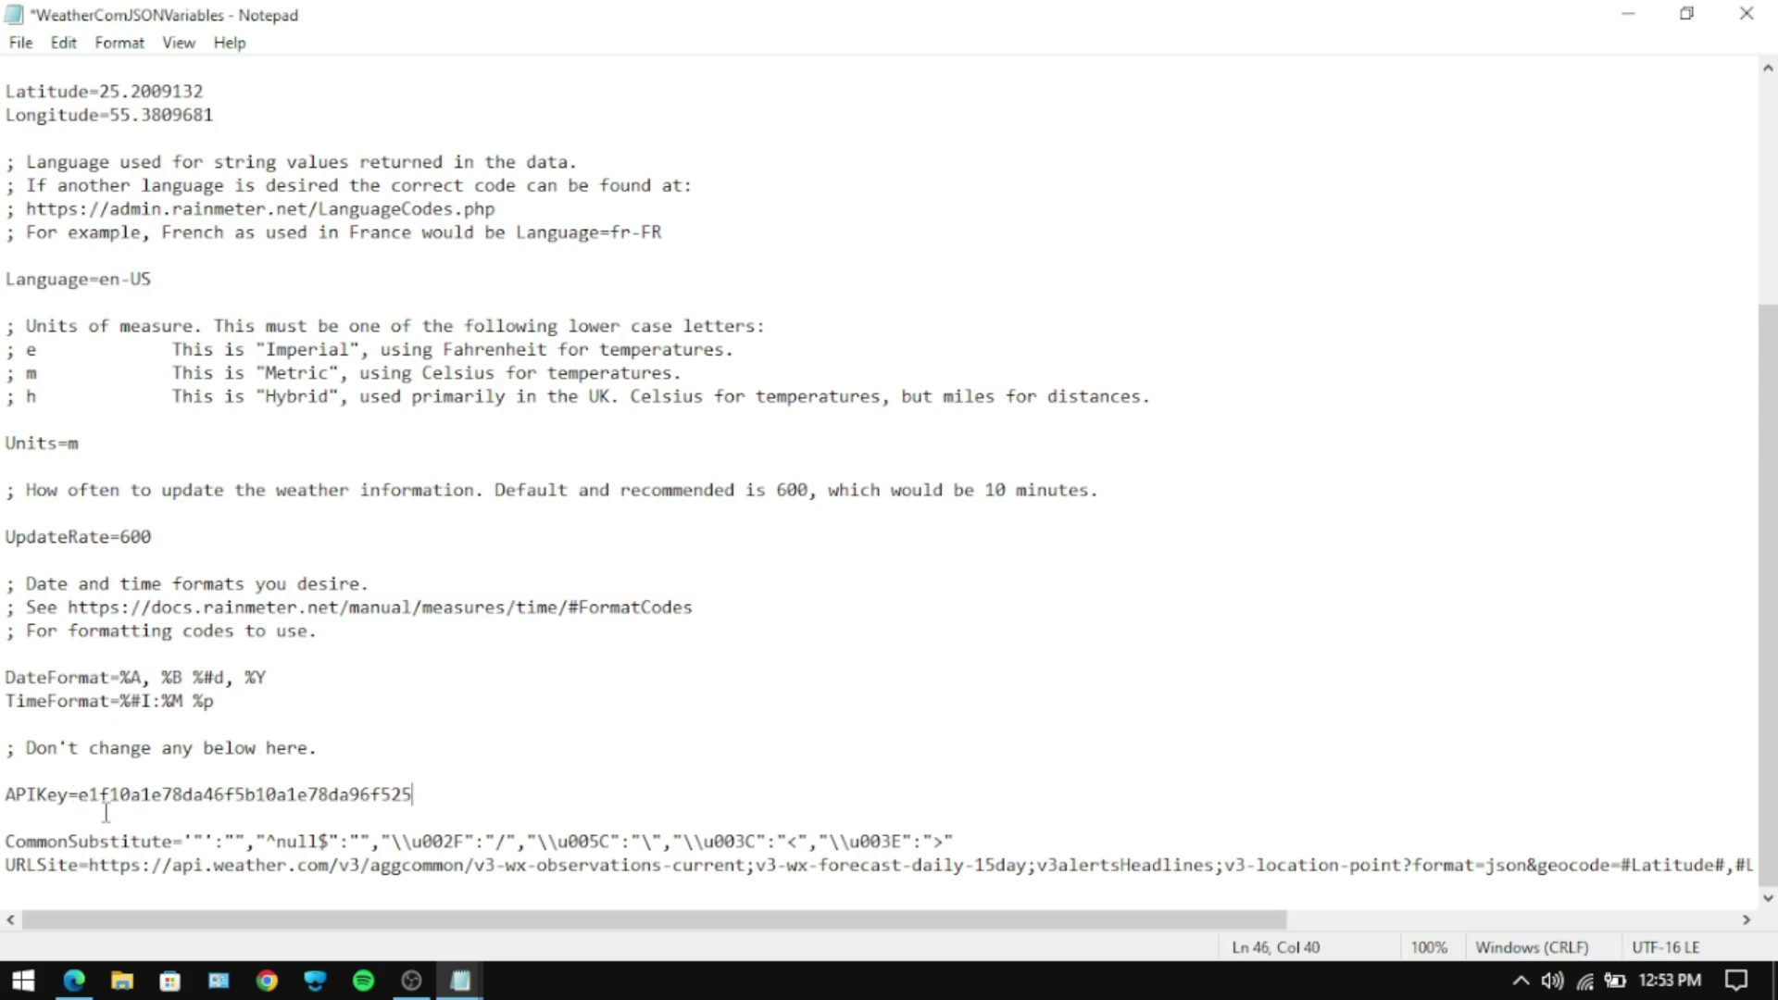
left_click_drag(80, 793, 411, 793)
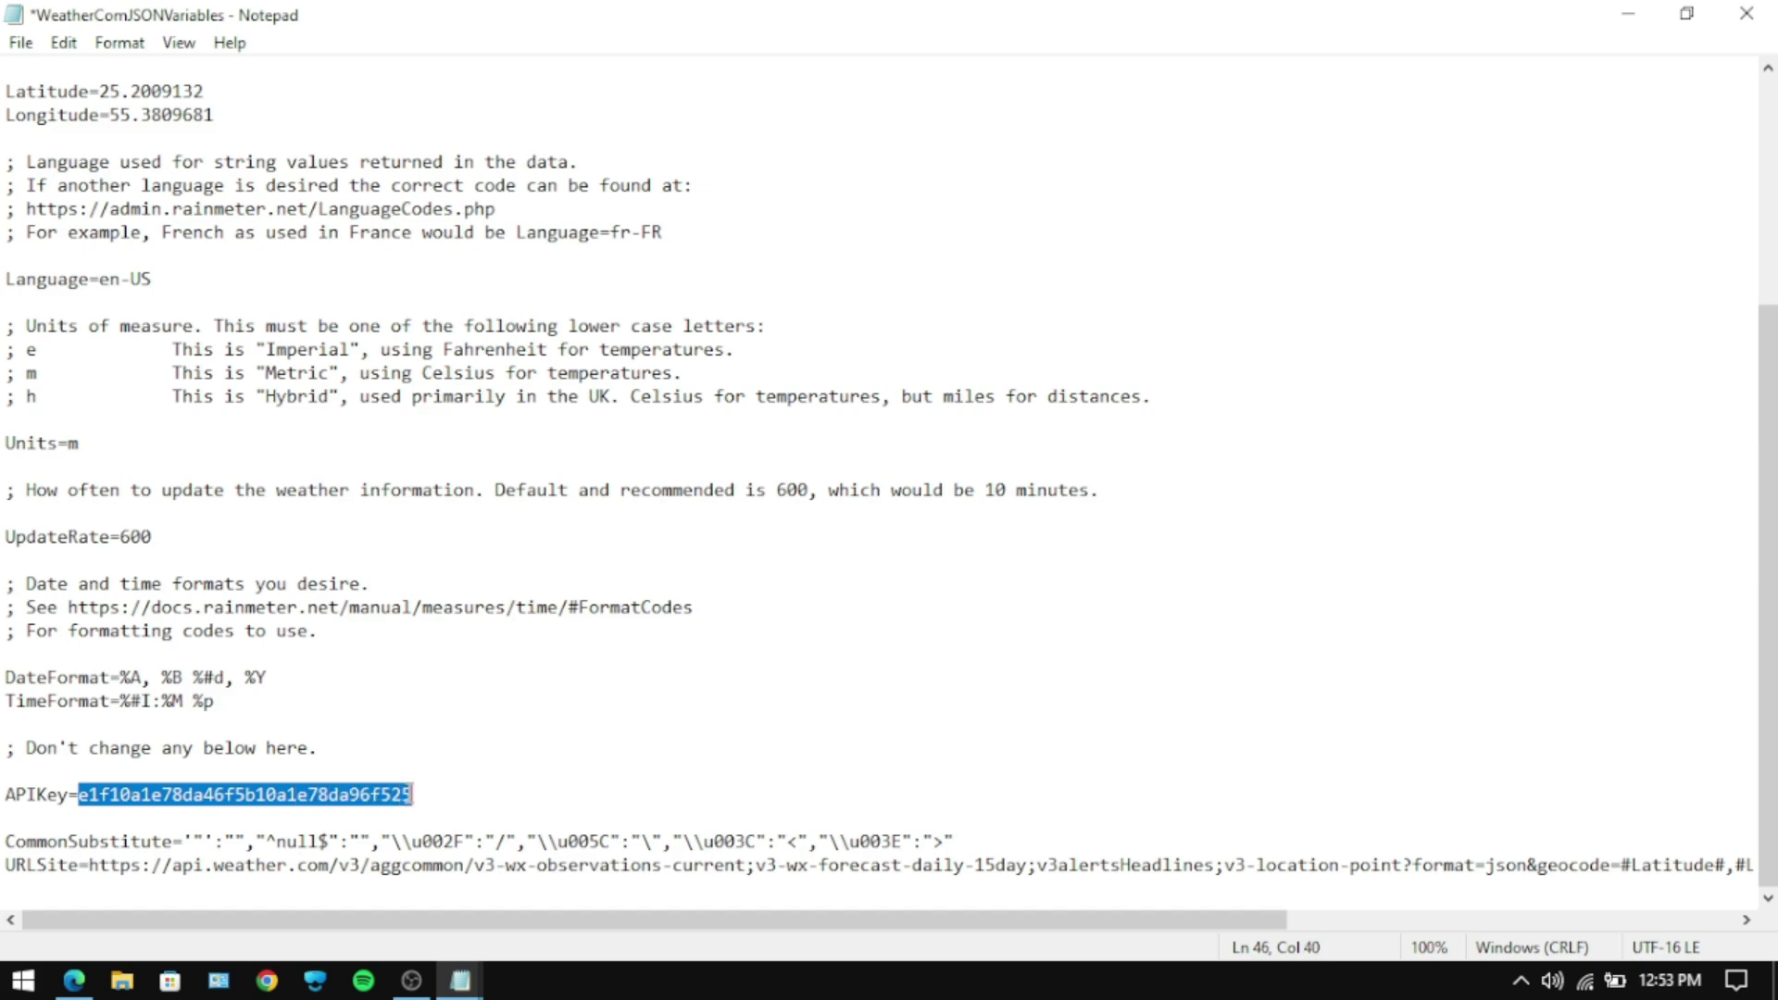
left_click(425, 799)
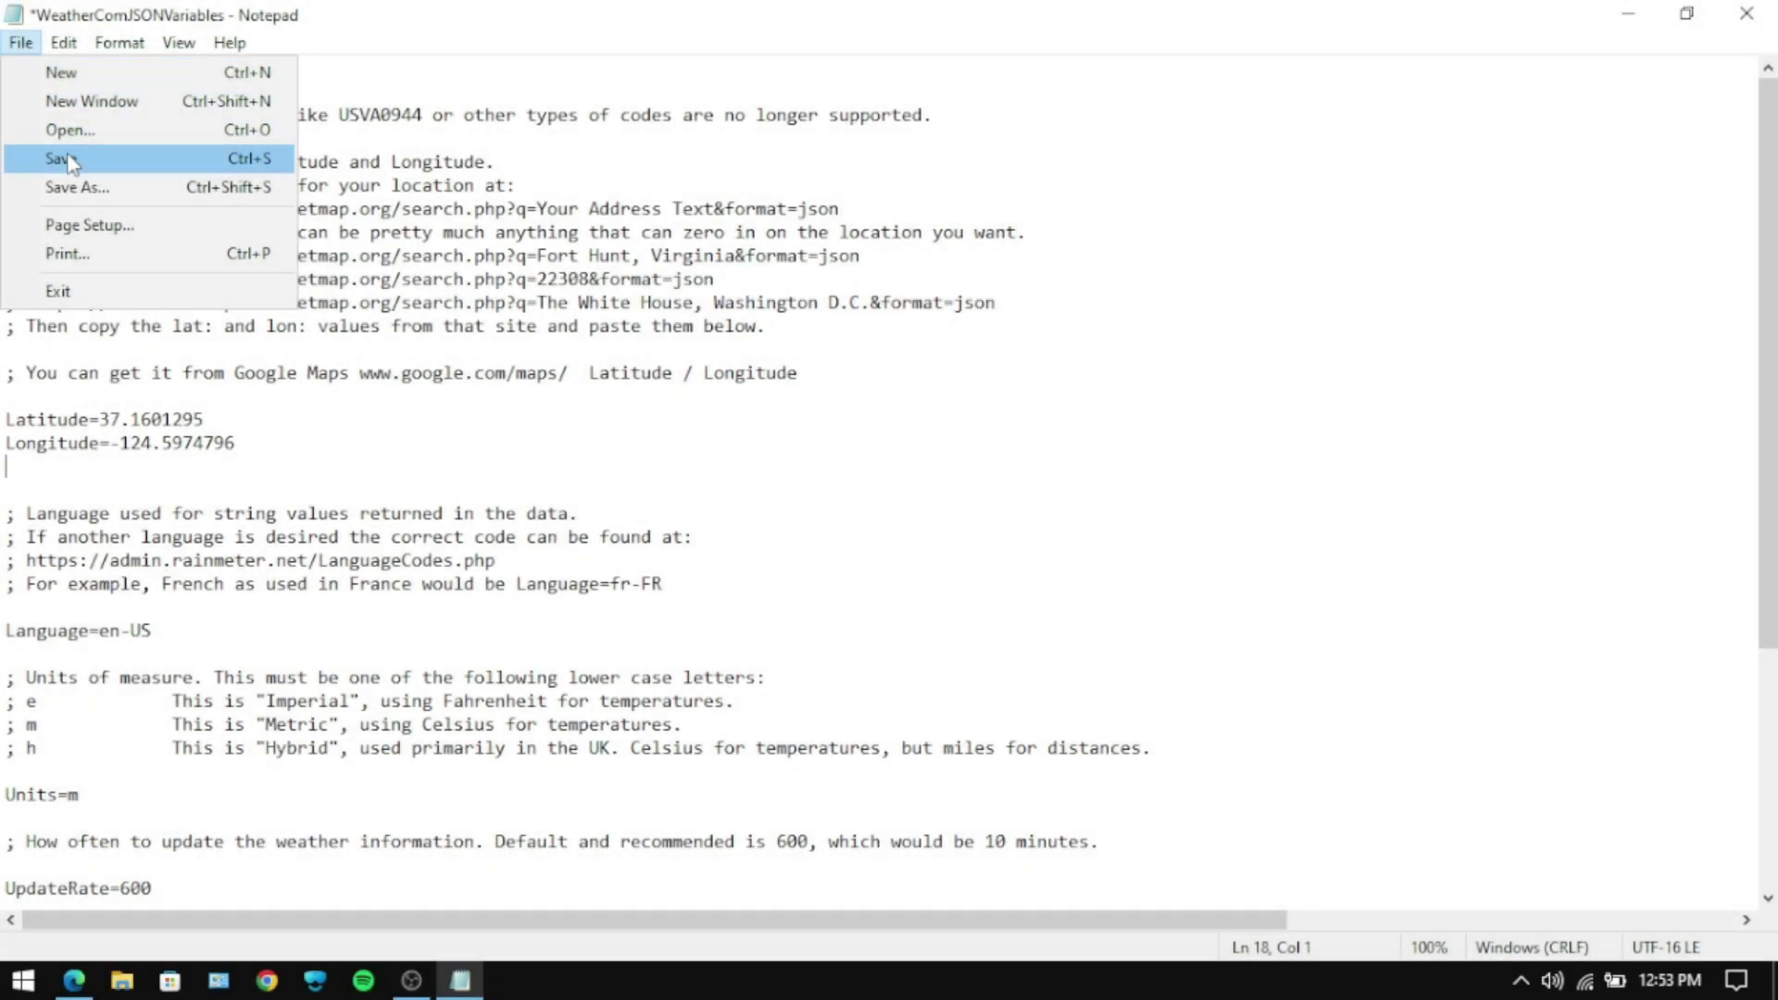
left_click(61, 159)
left_click(1746, 13)
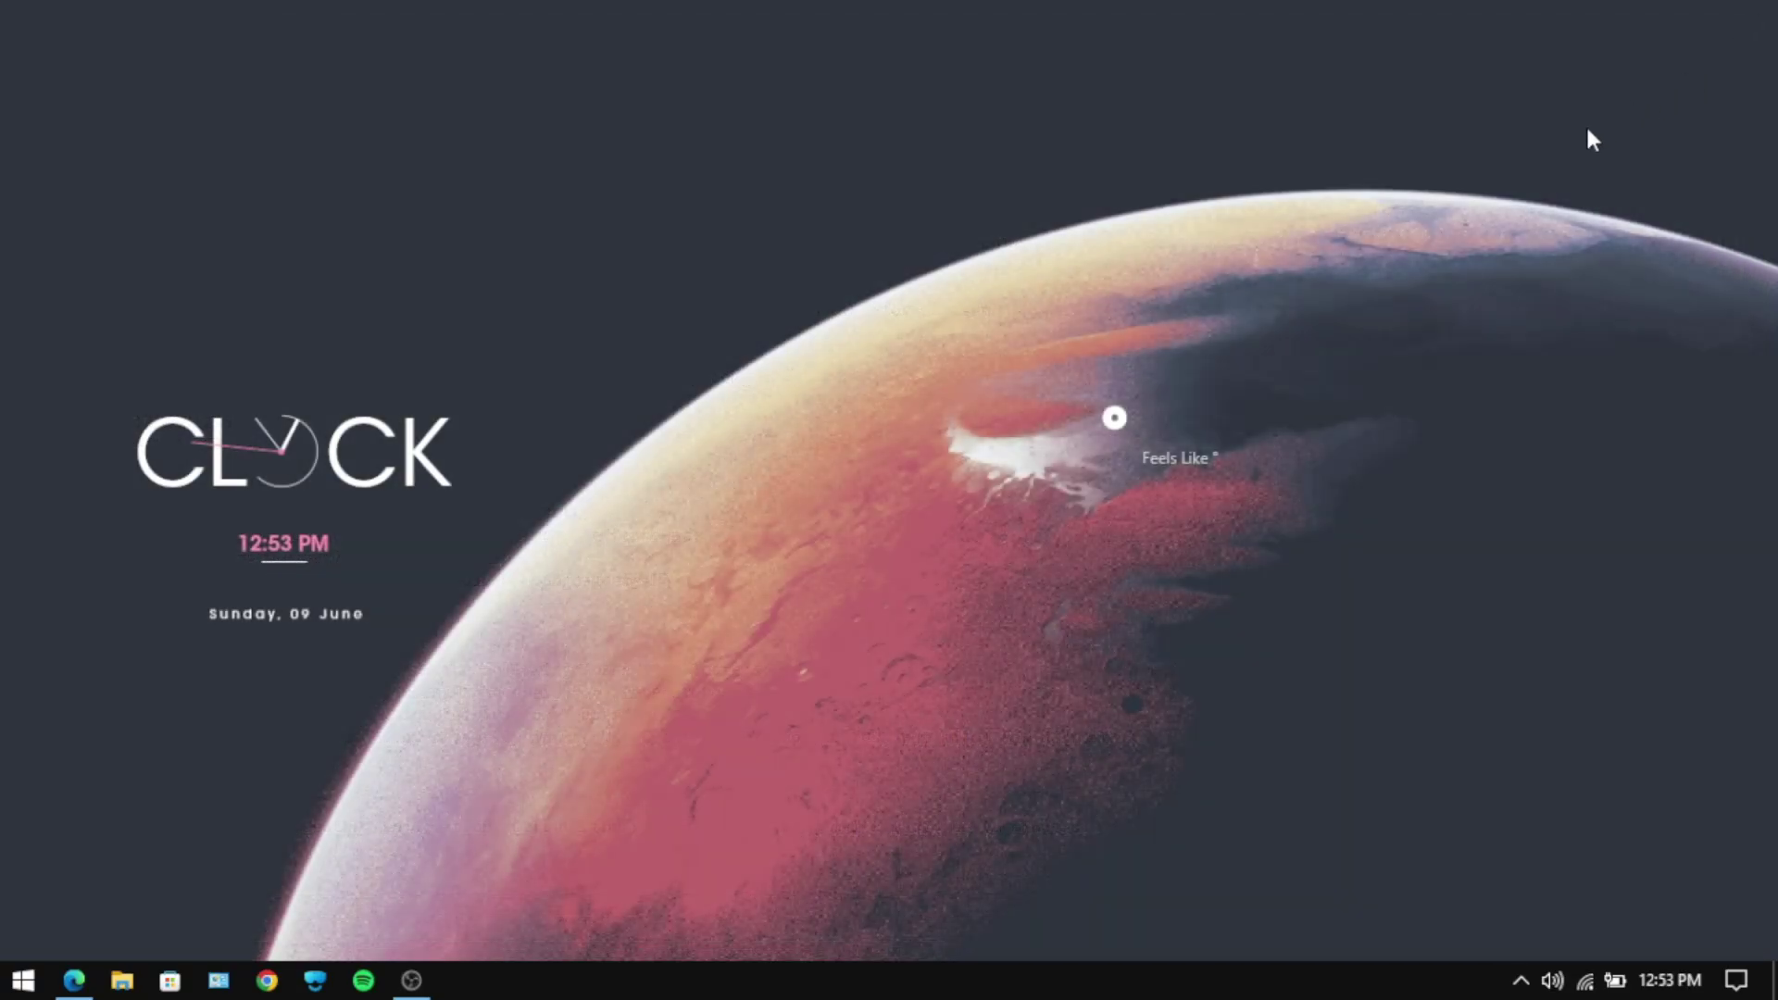
- Refresh the SmallCleanWeather skin and move it to just above the clock
right_click(1138, 422)
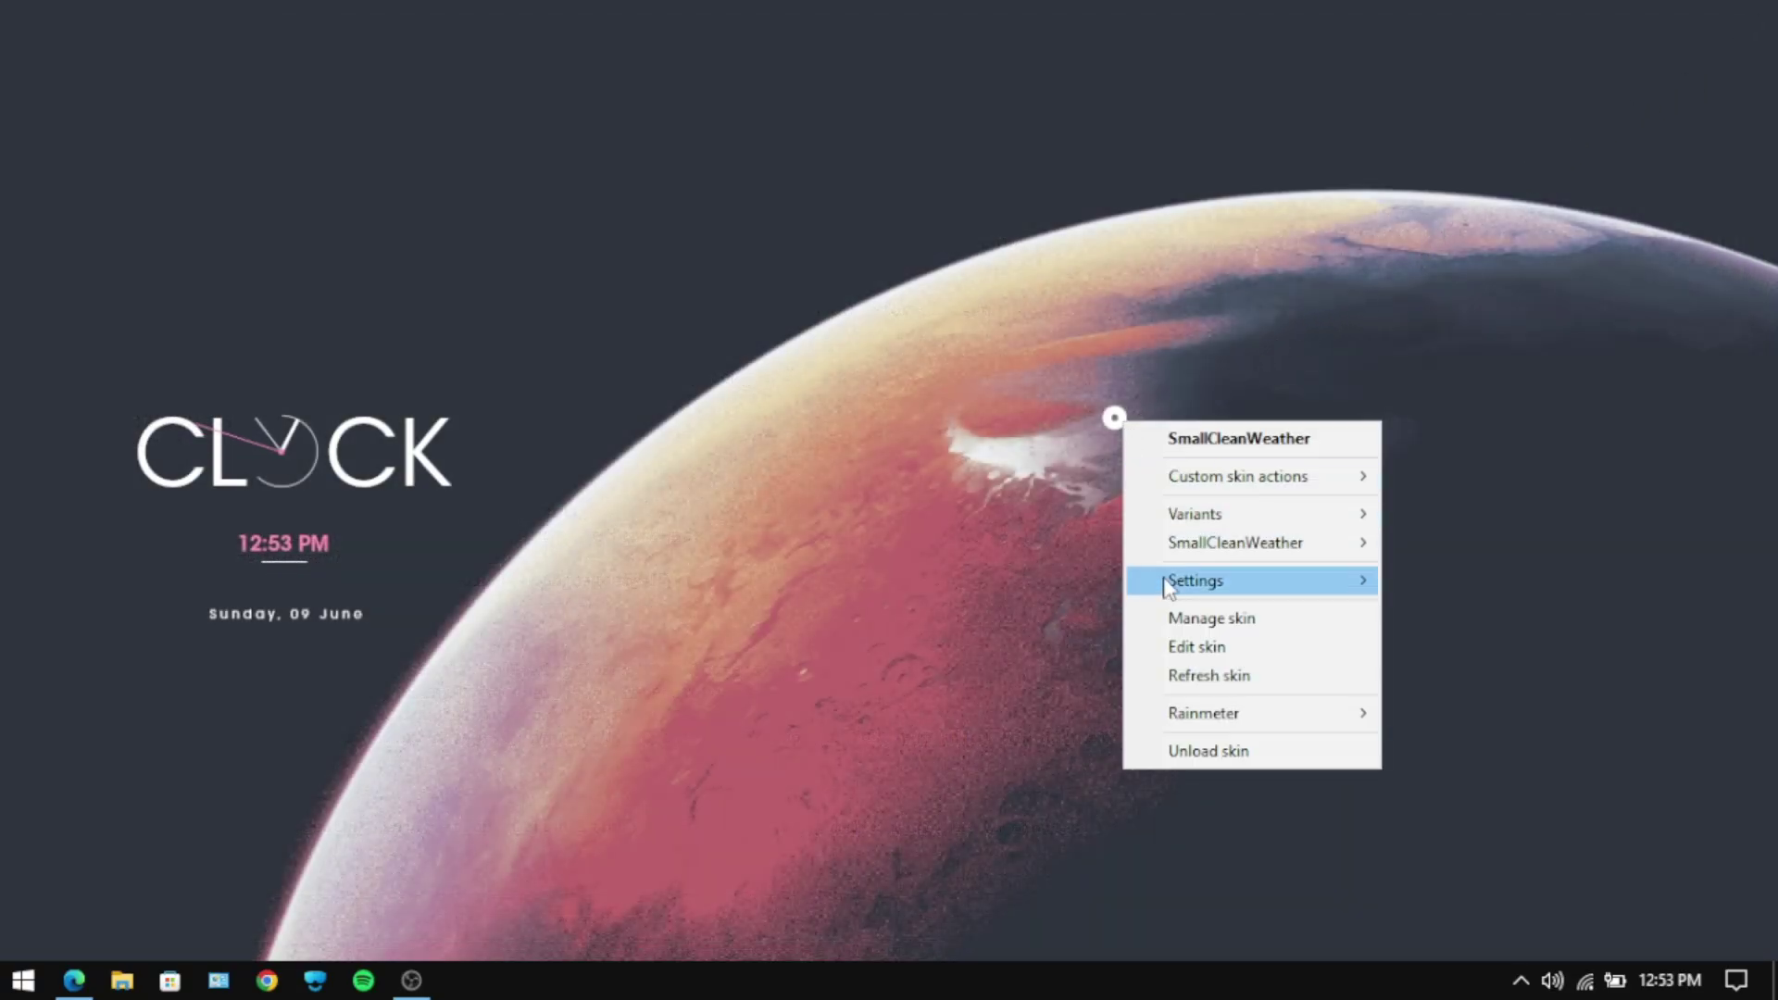
left_click(1181, 680)
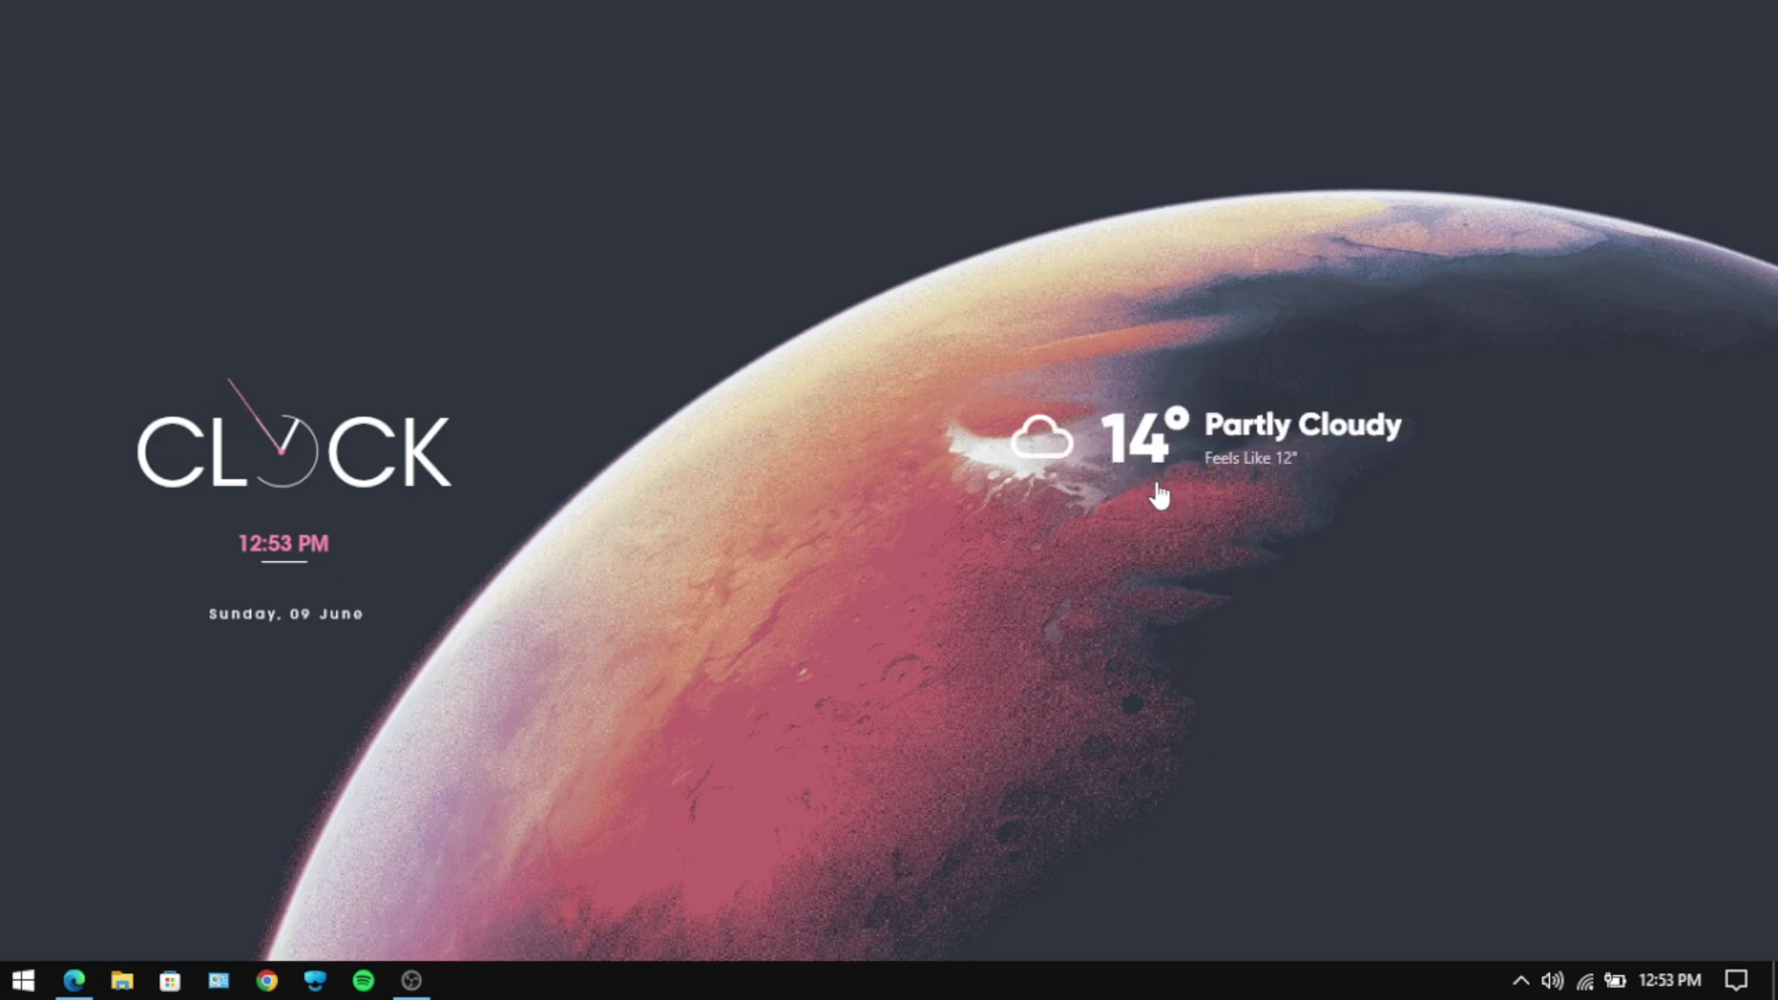
left_click_drag(1186, 440, 389, 342)
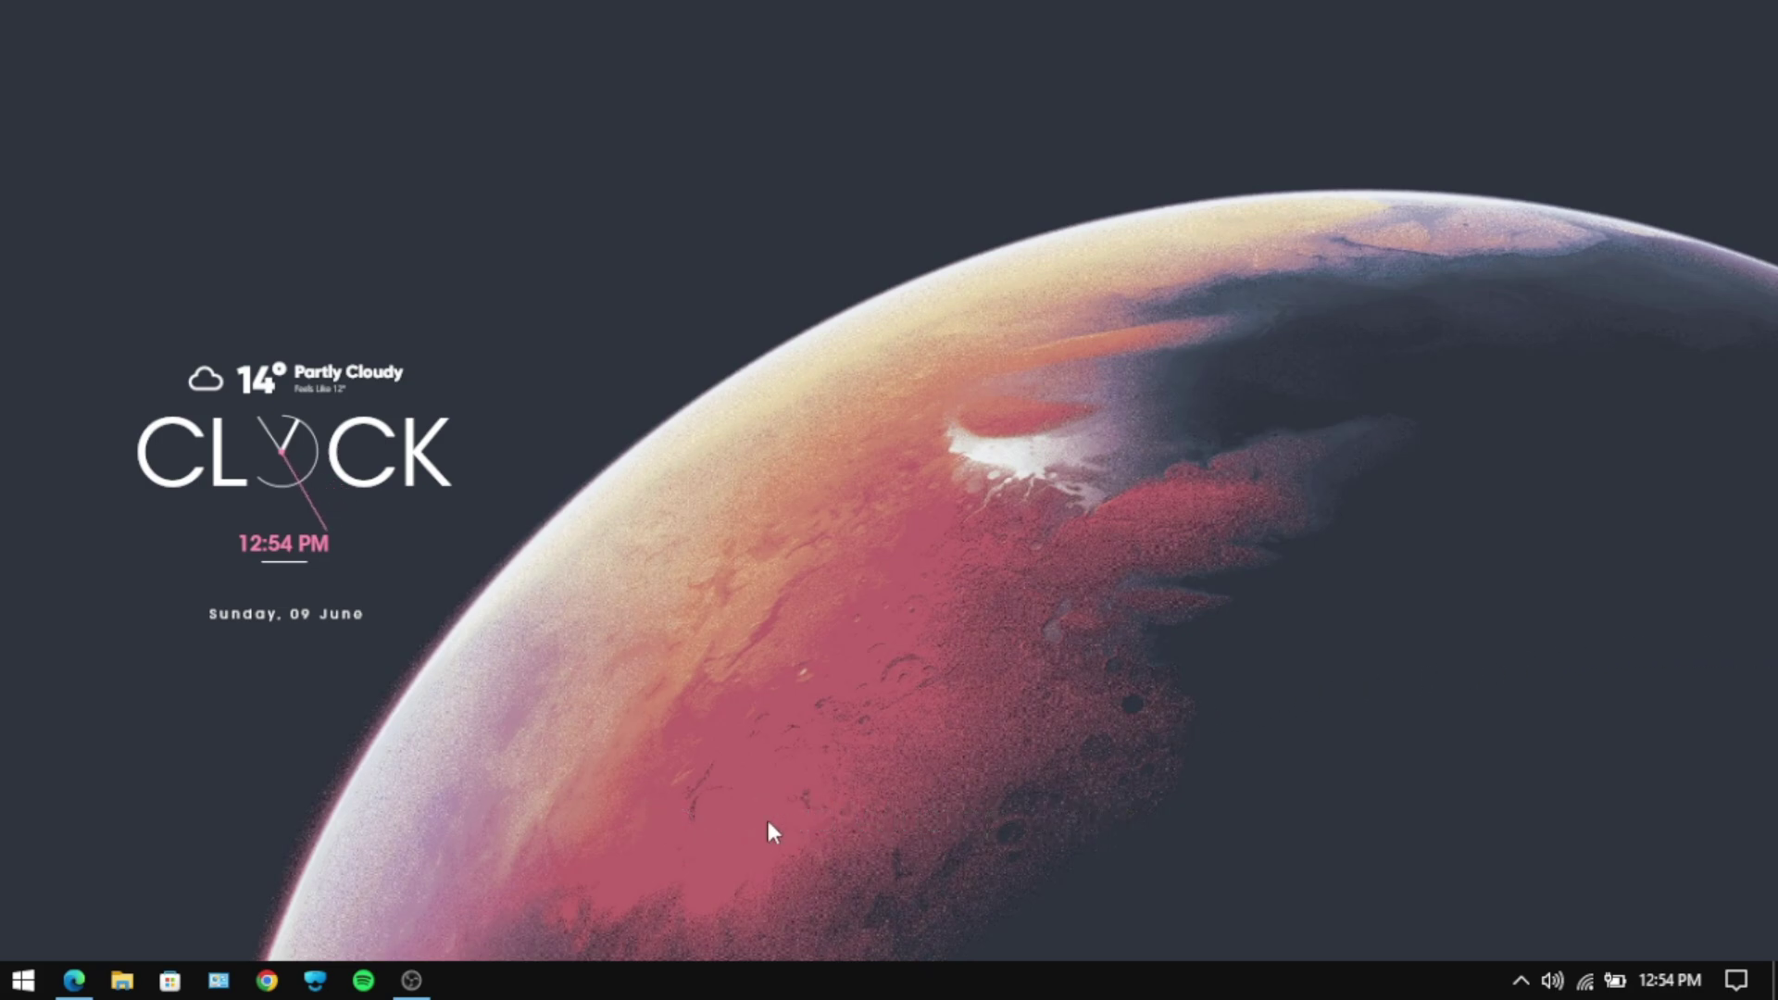
- Switch to the Edge browser and download the free Winstep Nexus dock from the Winstep page
left_click(74, 979)
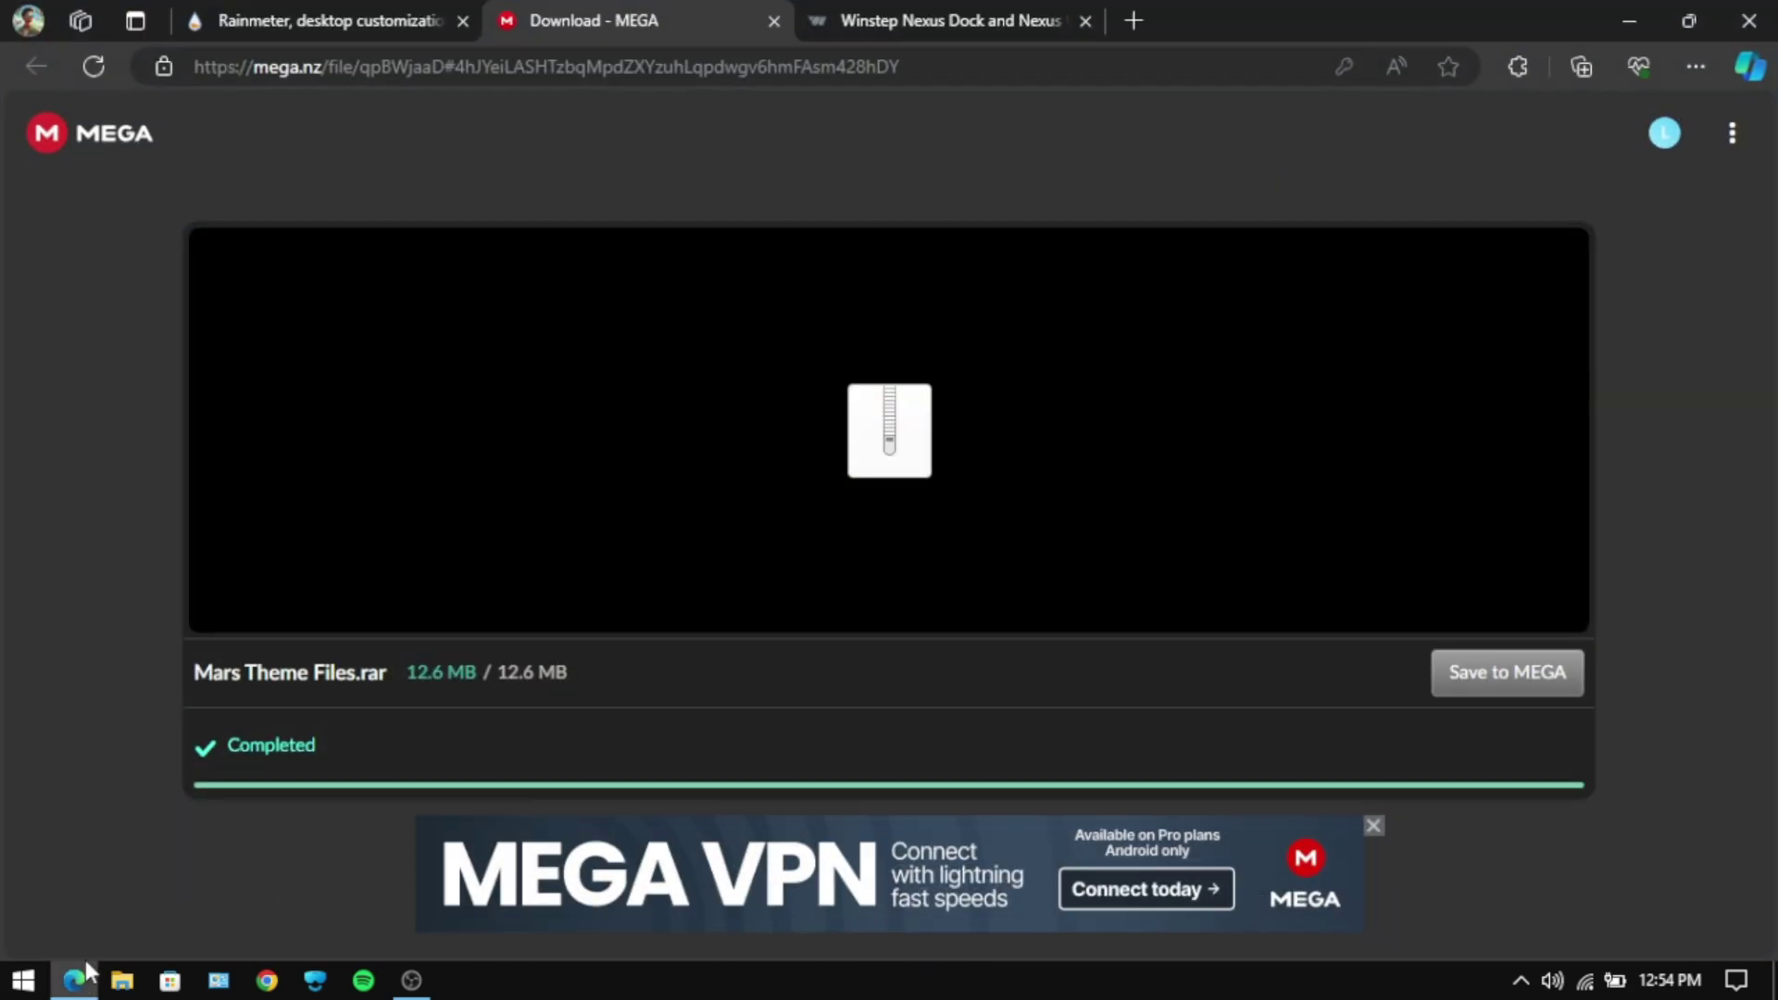
left_click(938, 26)
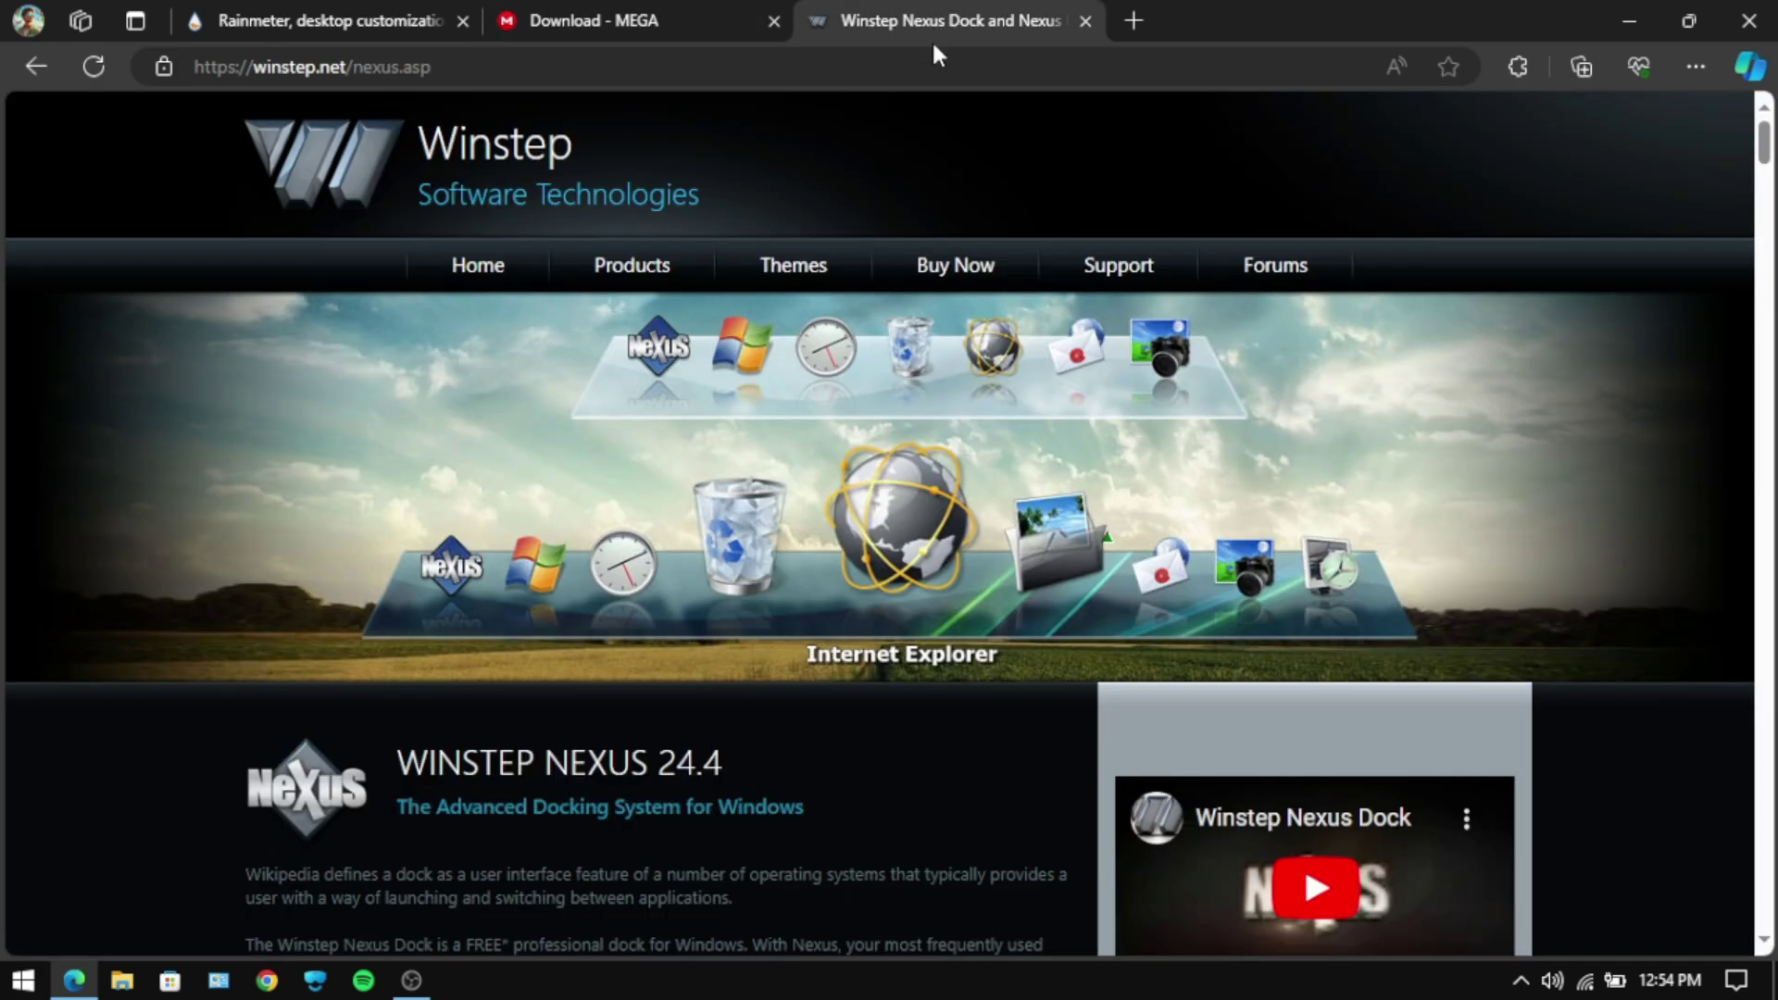
left_click_drag(1769, 158, 1772, 212)
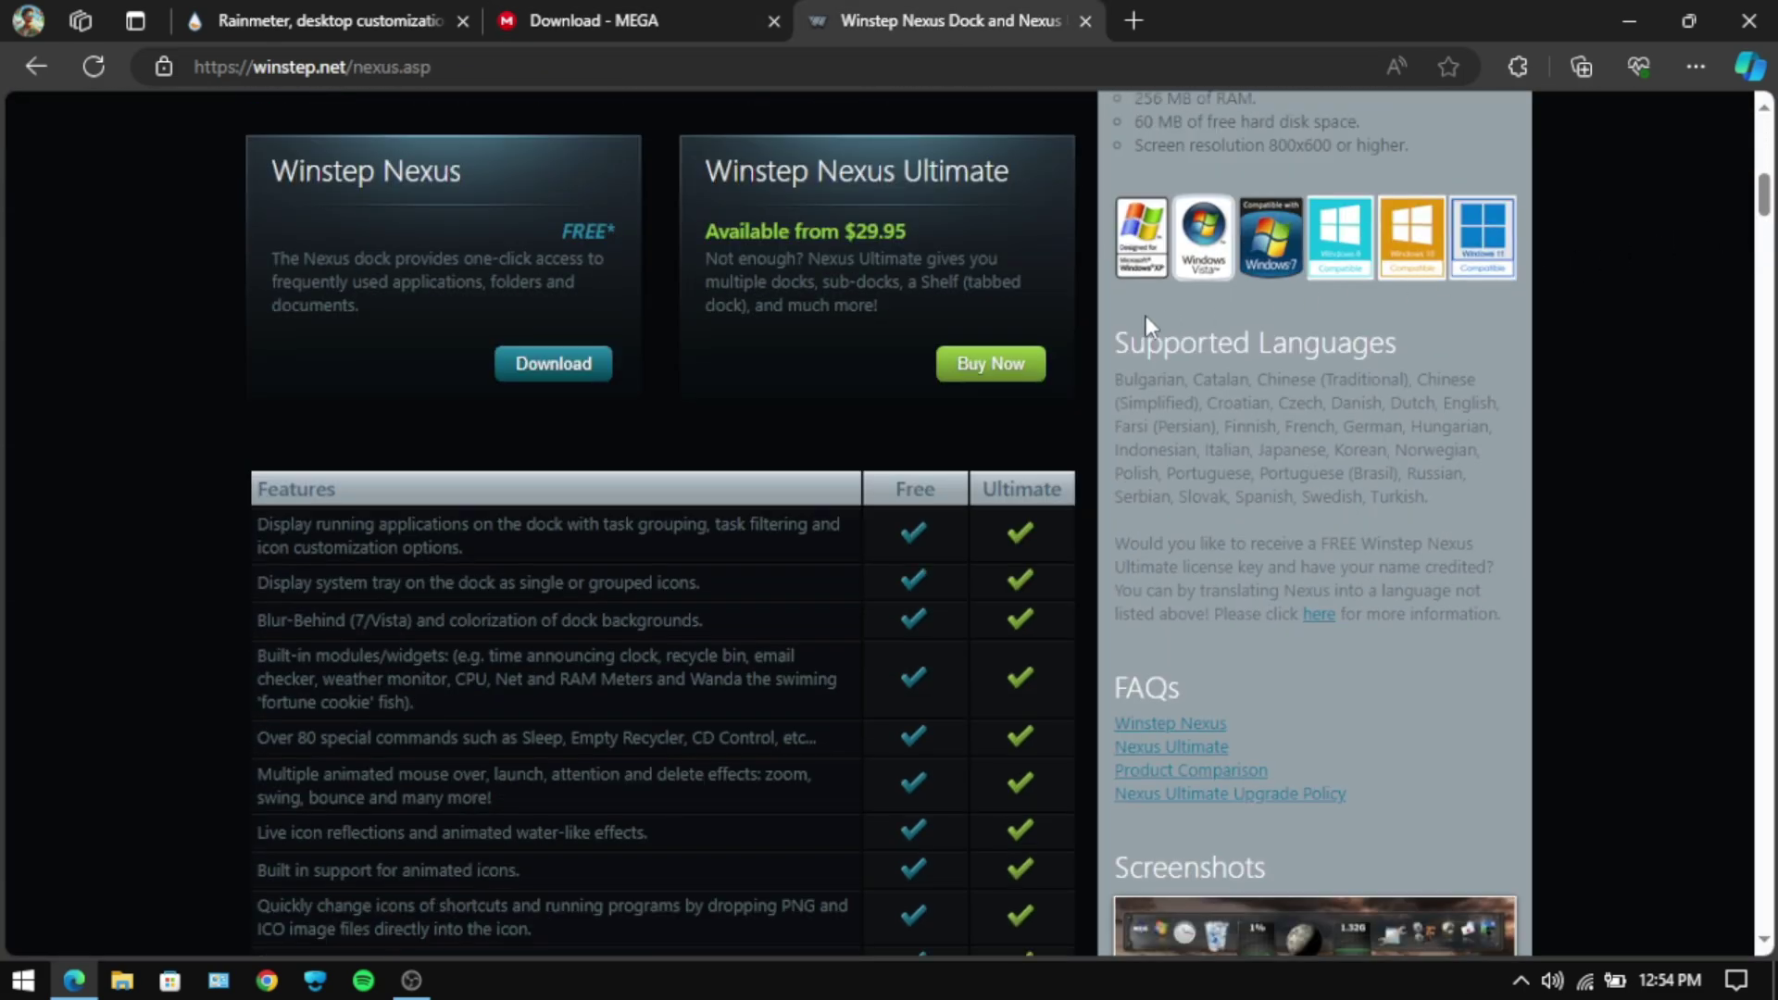
left_click(546, 379)
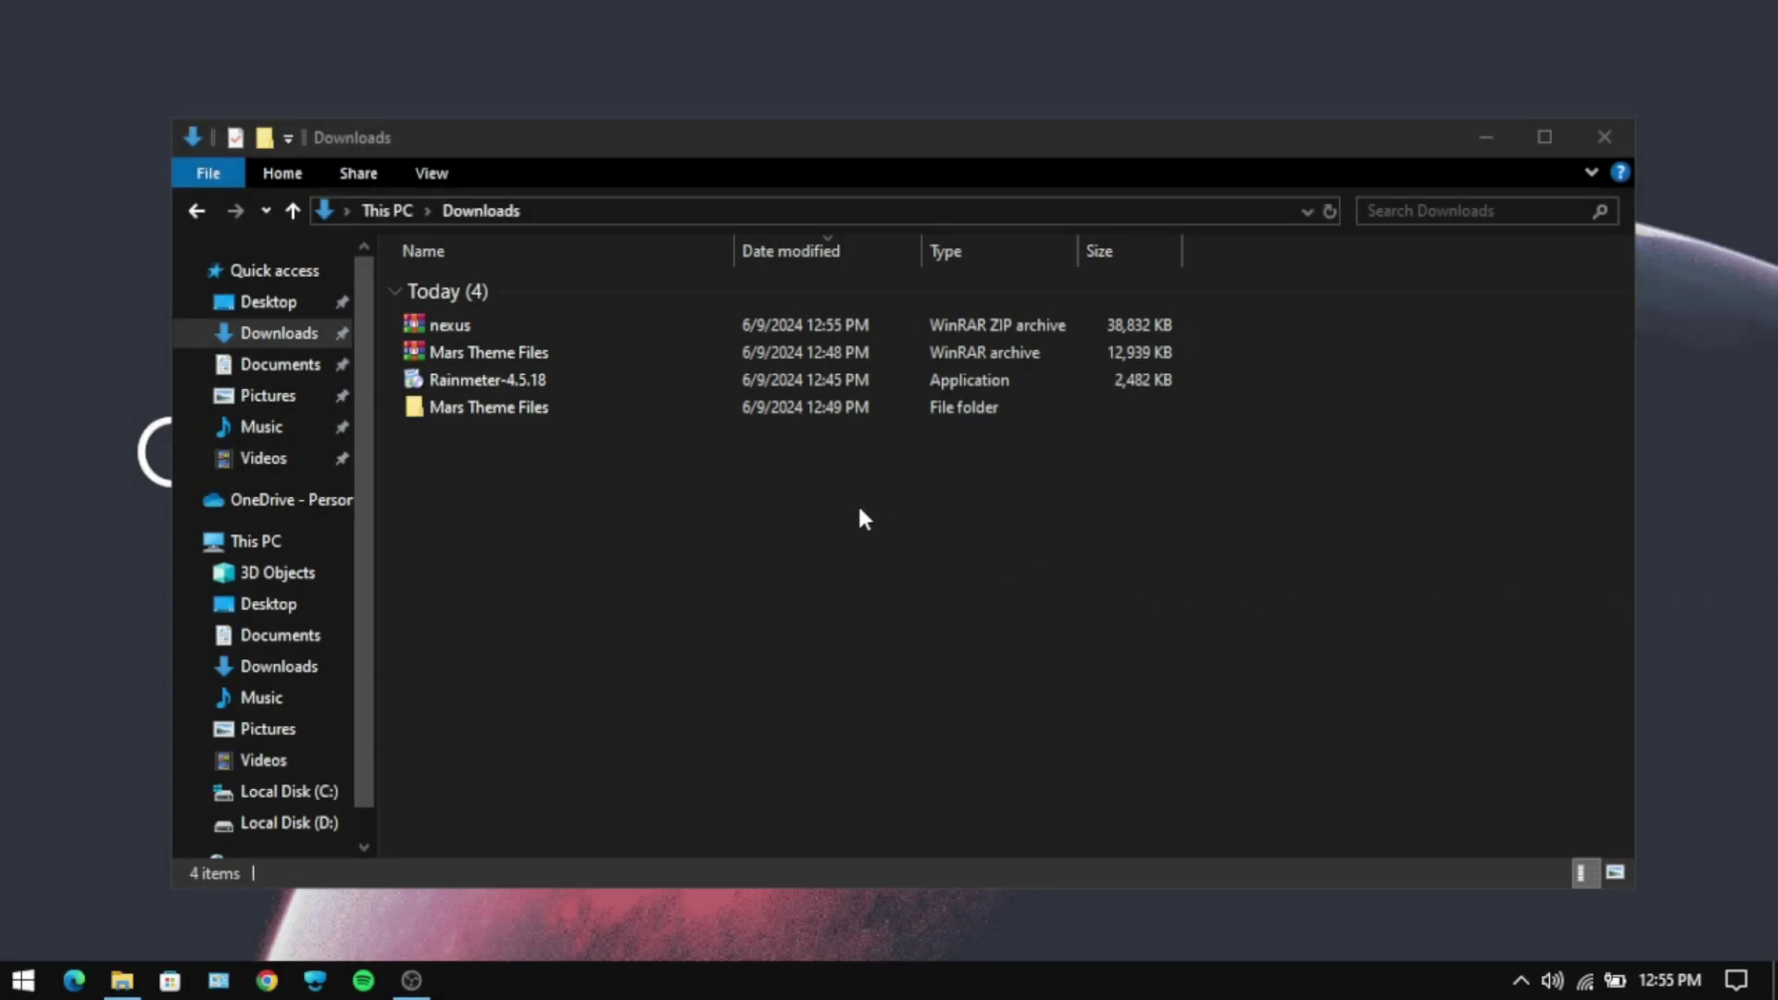
- Extract the nexus archive in Downloads into its own nexus folder and open that folder
right_click(554, 324)
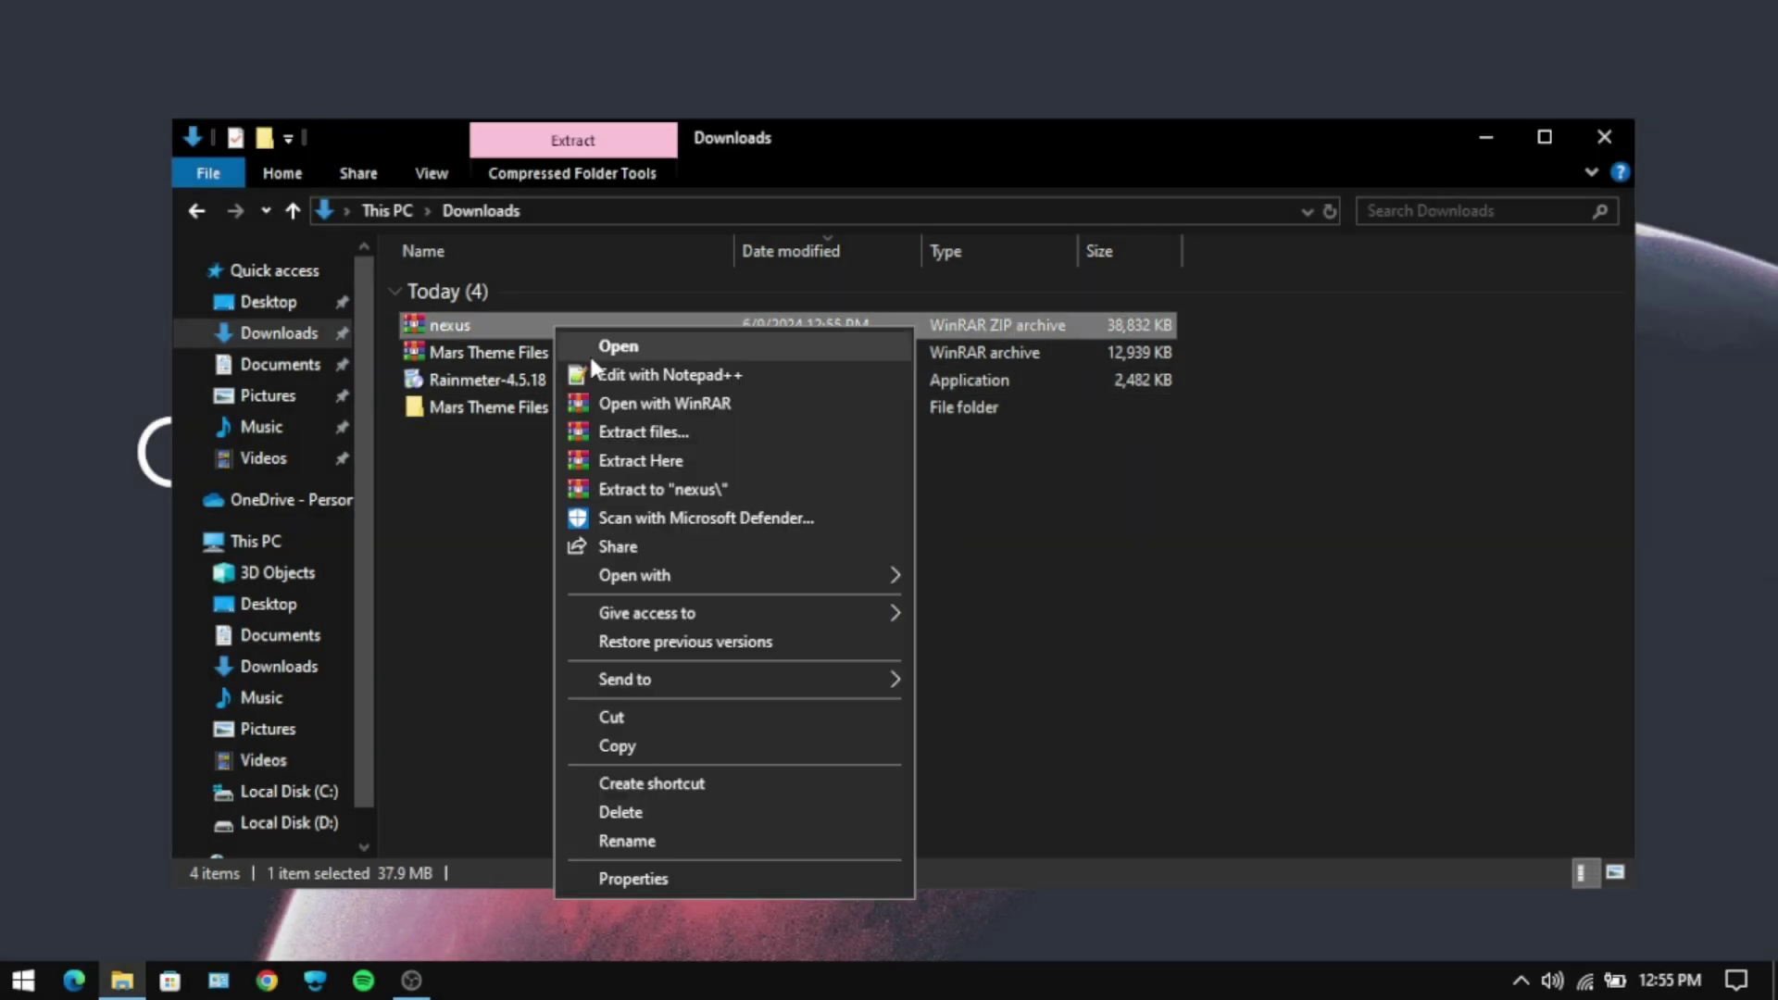
left_click(629, 485)
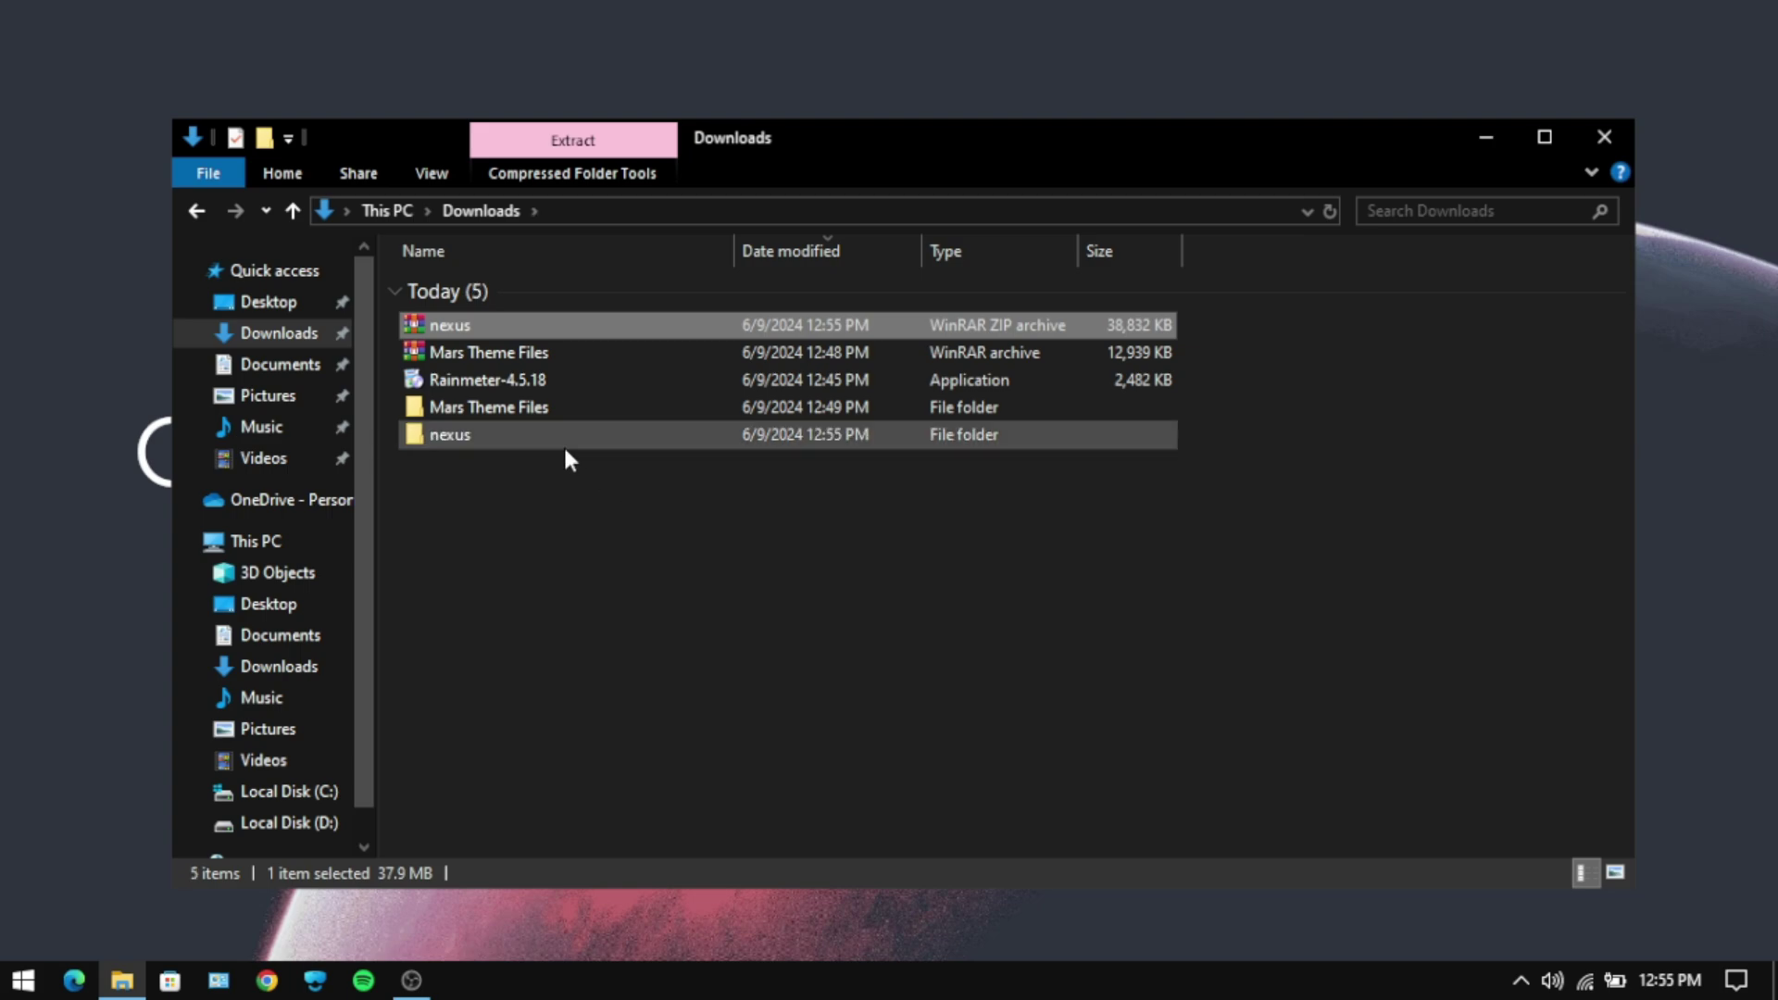
double_click(565, 443)
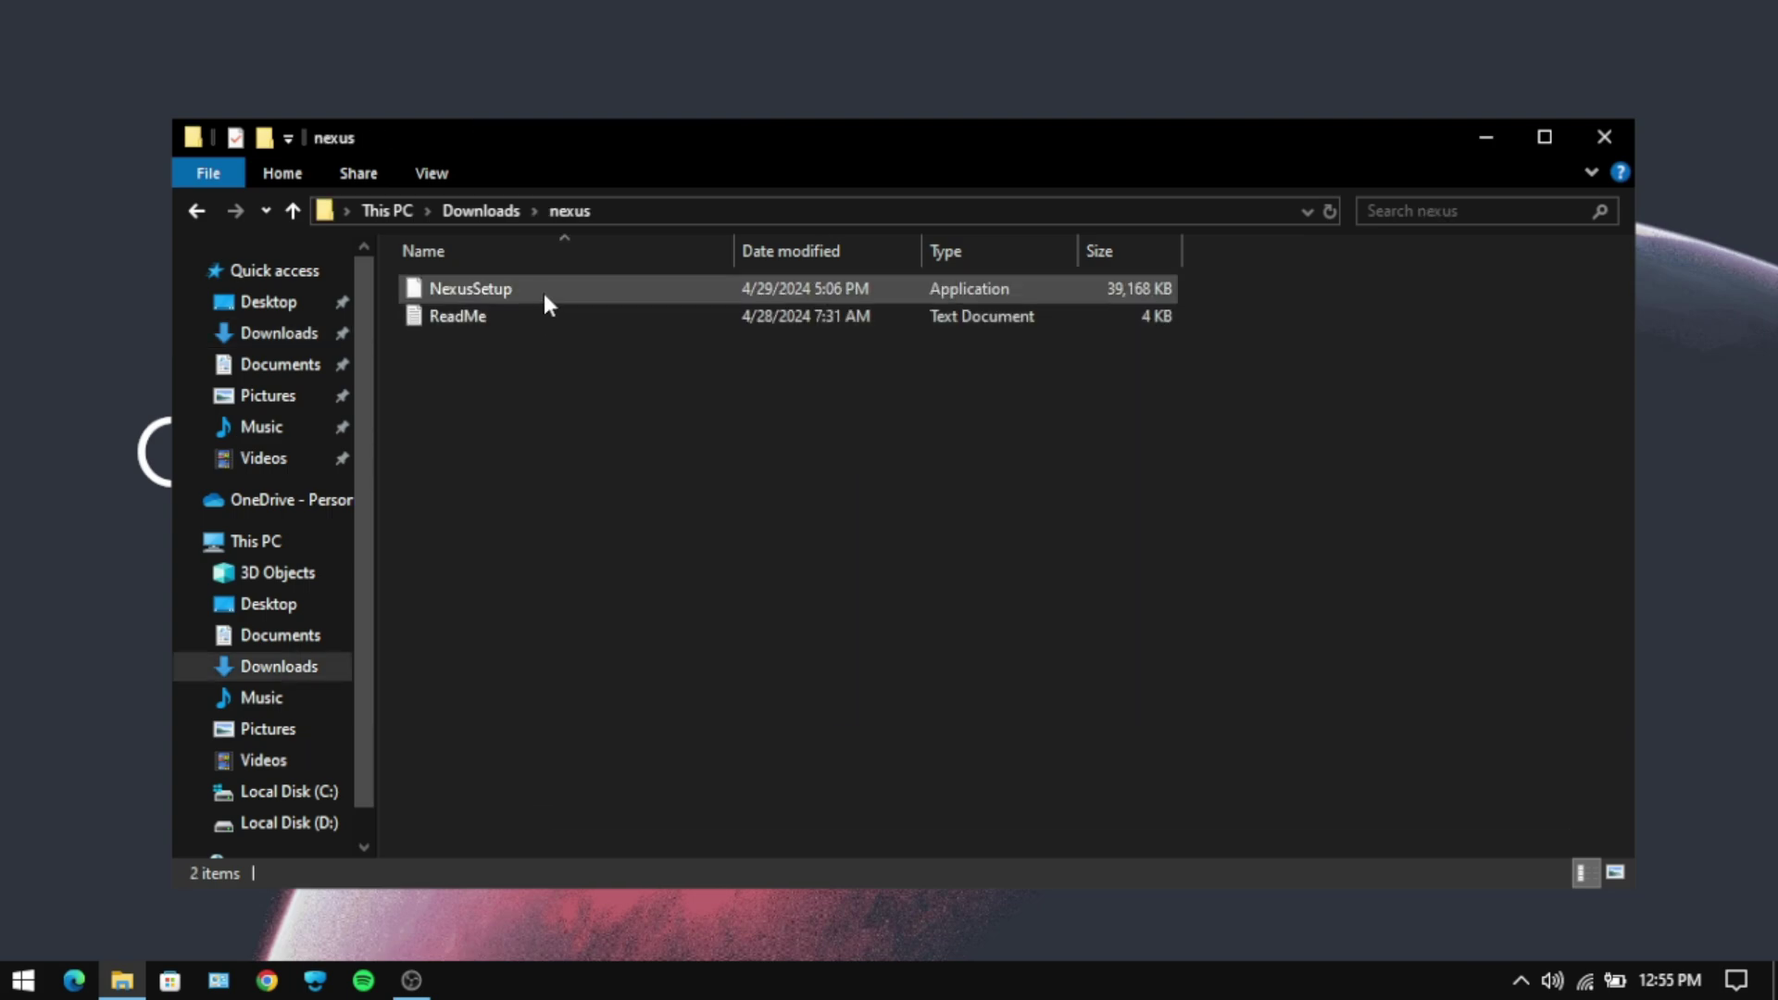
- Launch the NexusSetup installer from the extracted folder and close the folder window
left_click(542, 292)
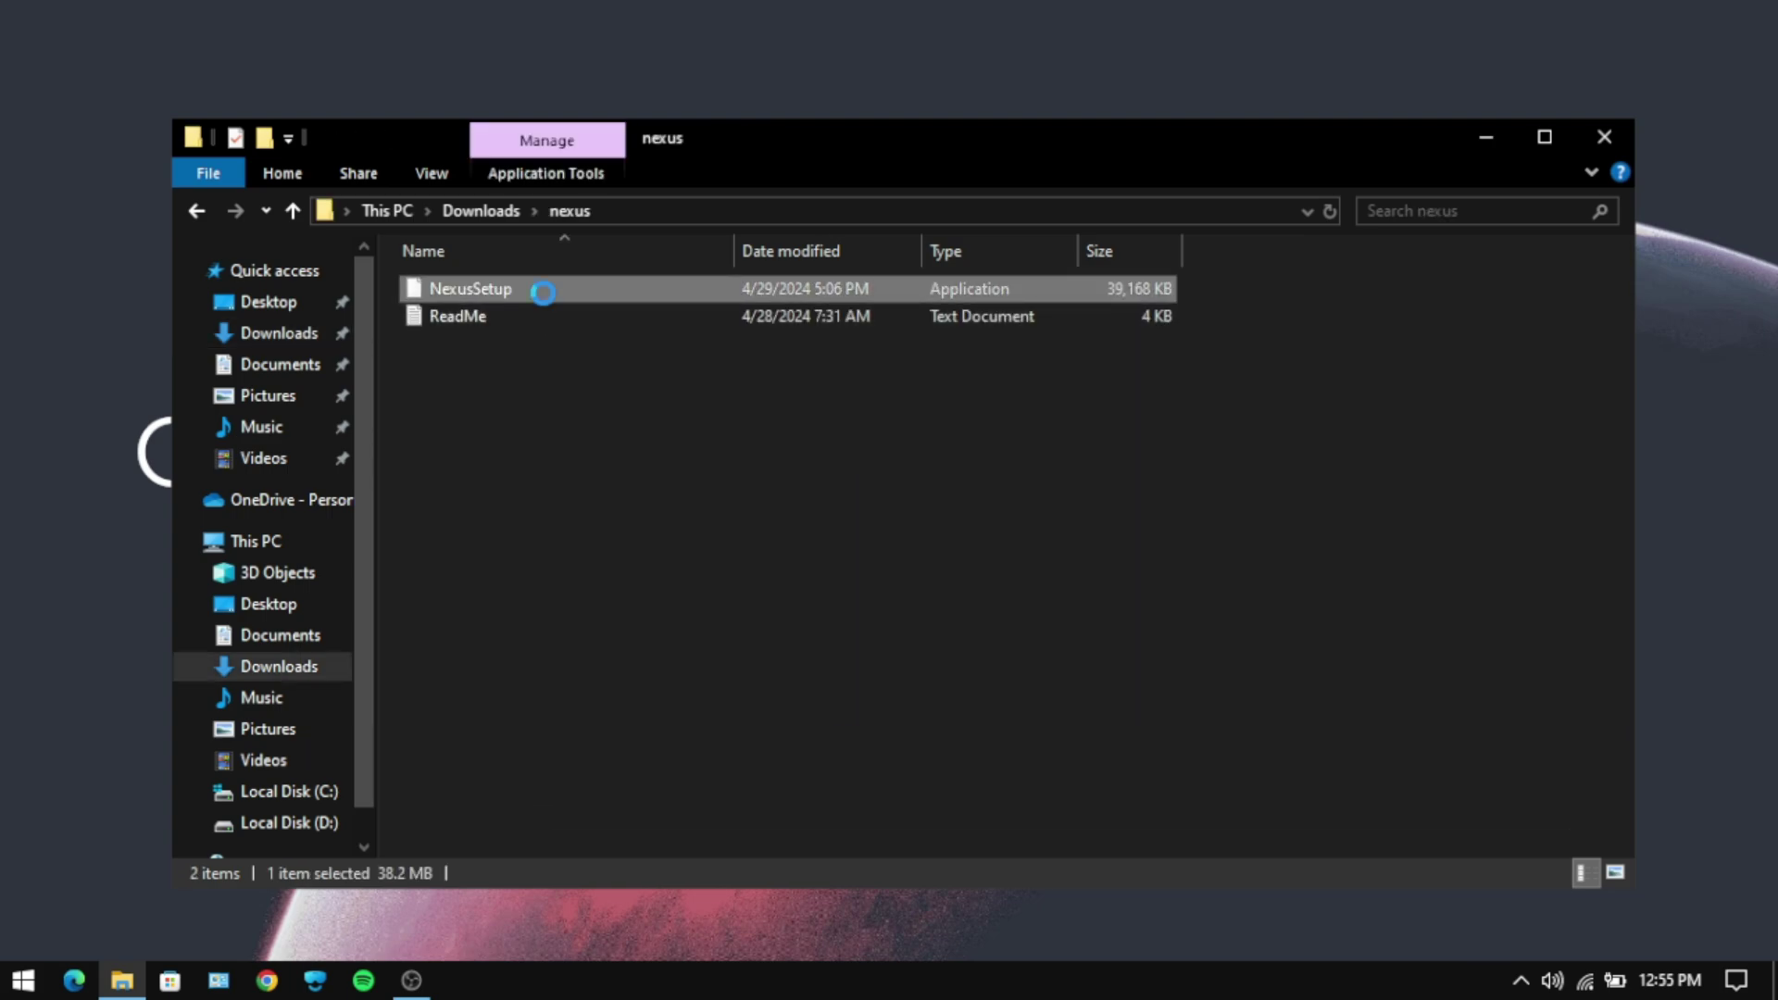
right_click(542, 292)
left_click(604, 336)
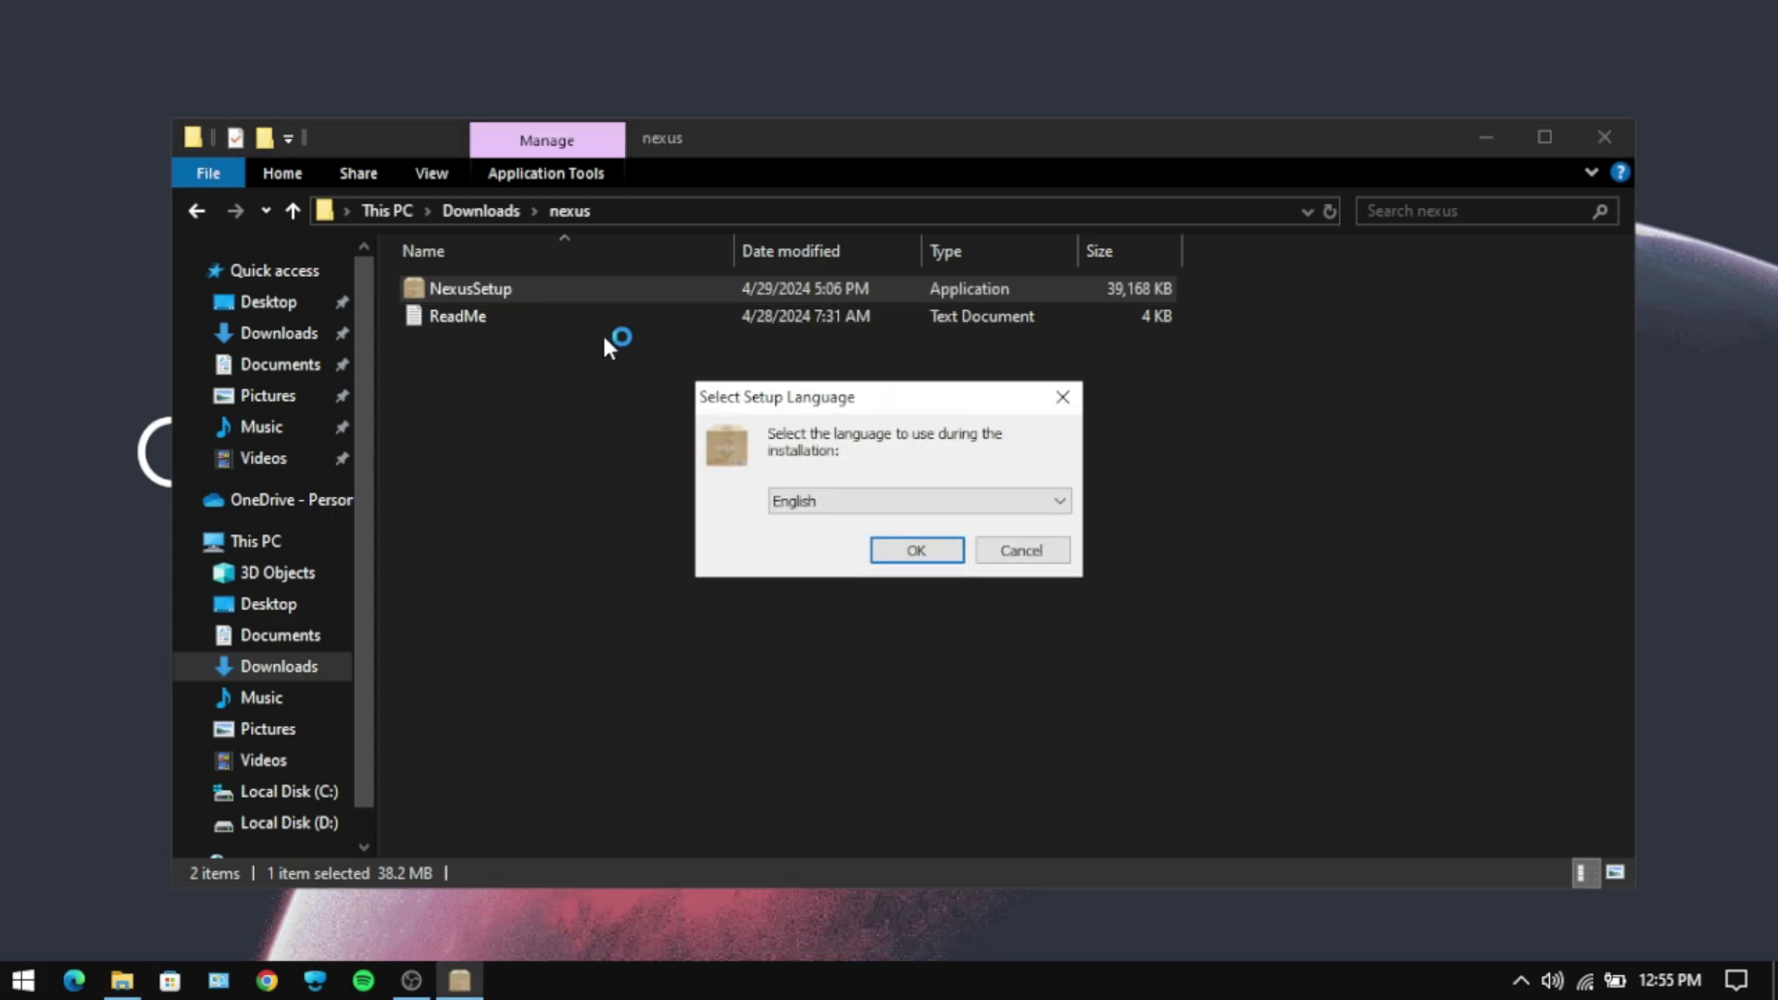
left_click(1606, 138)
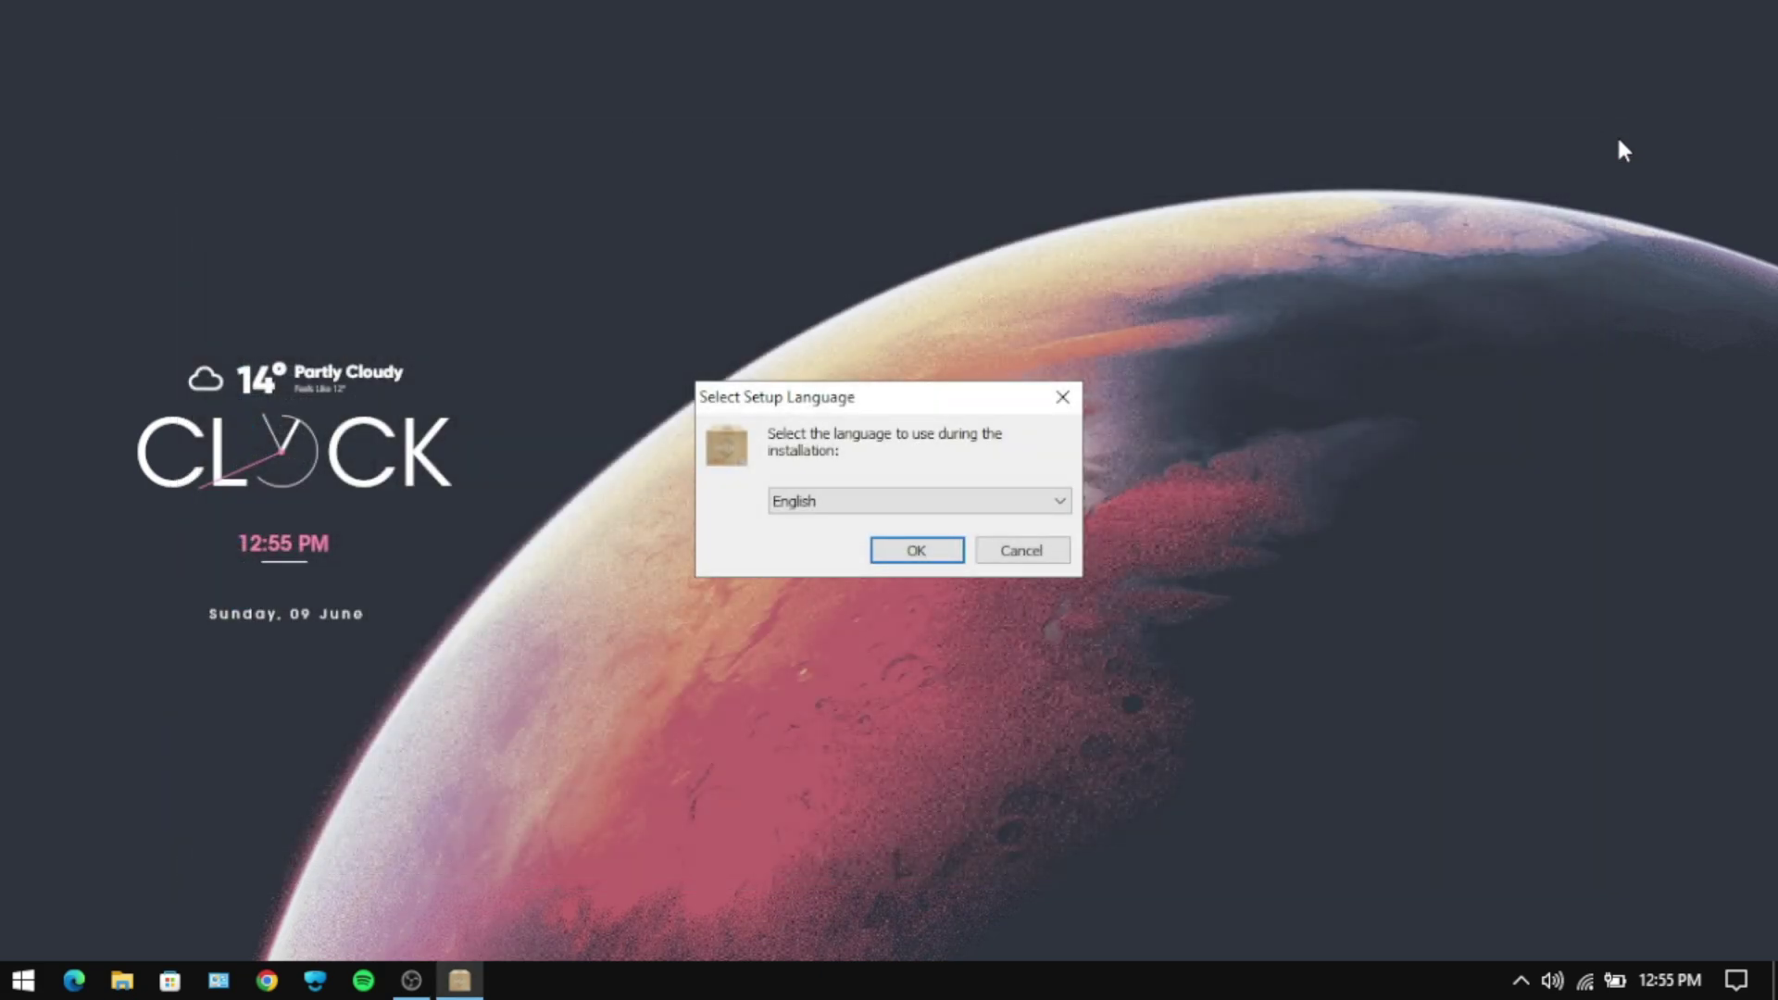
- Install Nexus 24.4 in English to C:\Program Files (x86)\Winstep, accept the license agreement, launch the dock and decline exiting it
left_click(957, 548)
left_click(732, 622)
left_click(1019, 704)
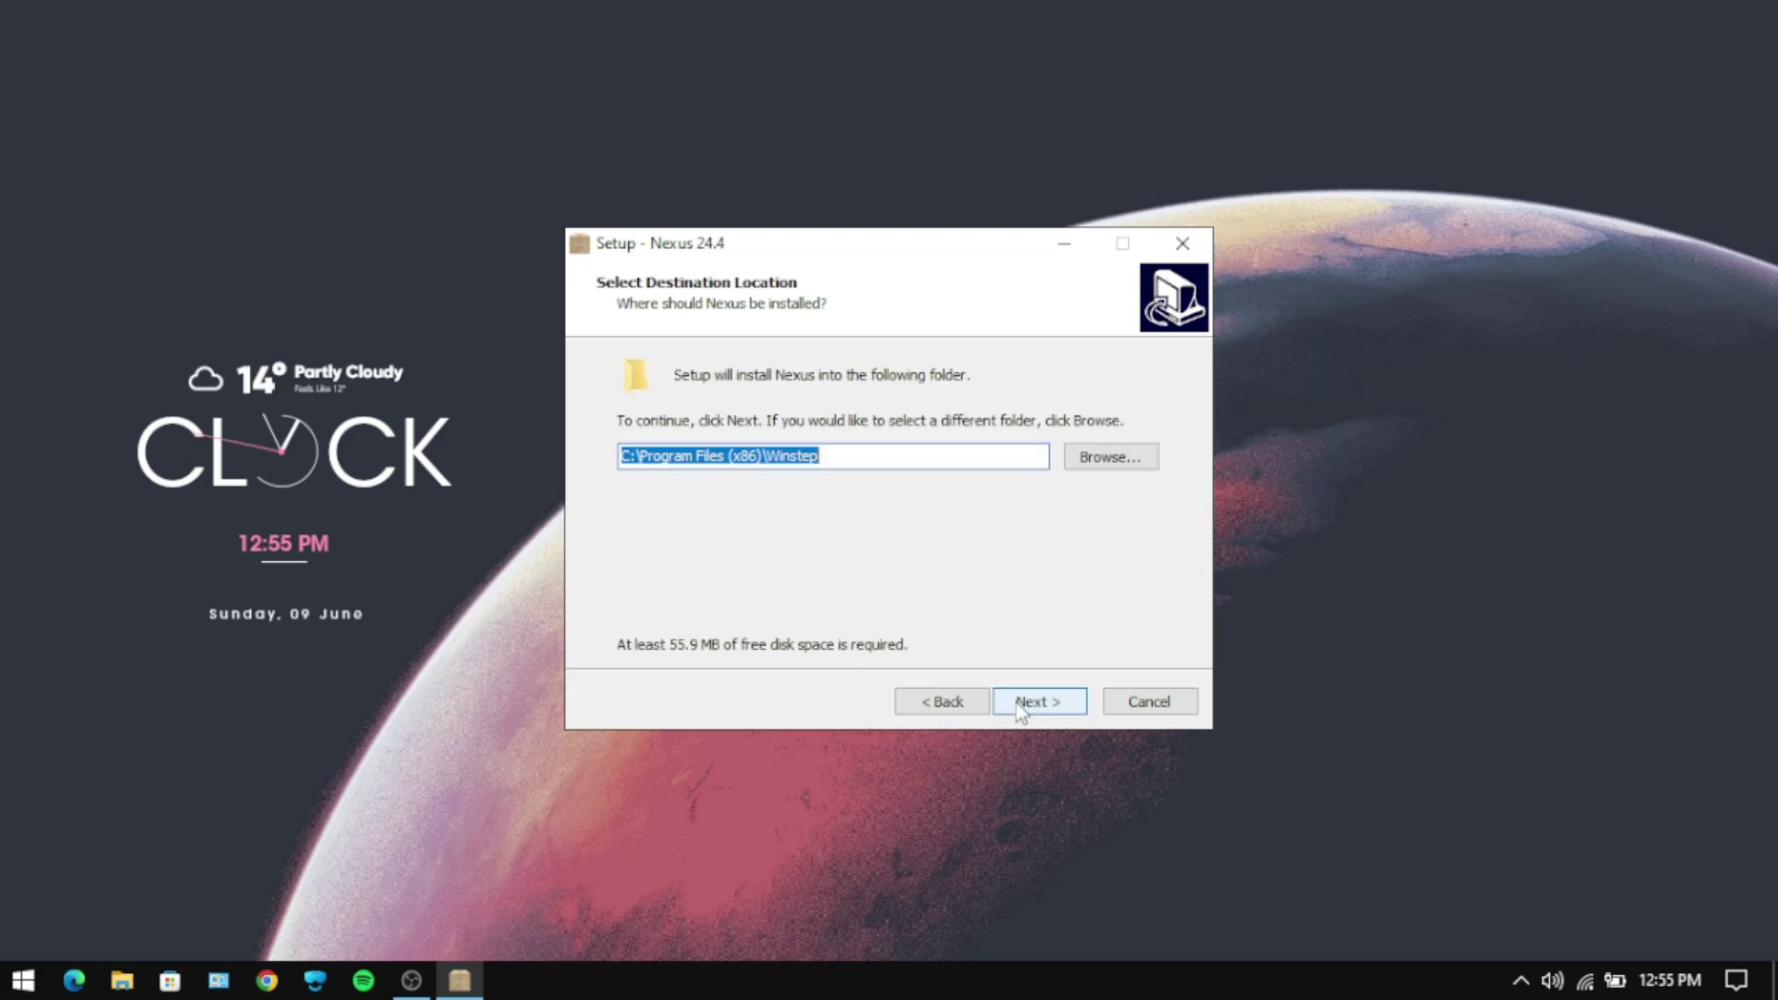
left_click(1017, 702)
left_click(1017, 703)
left_click(1017, 703)
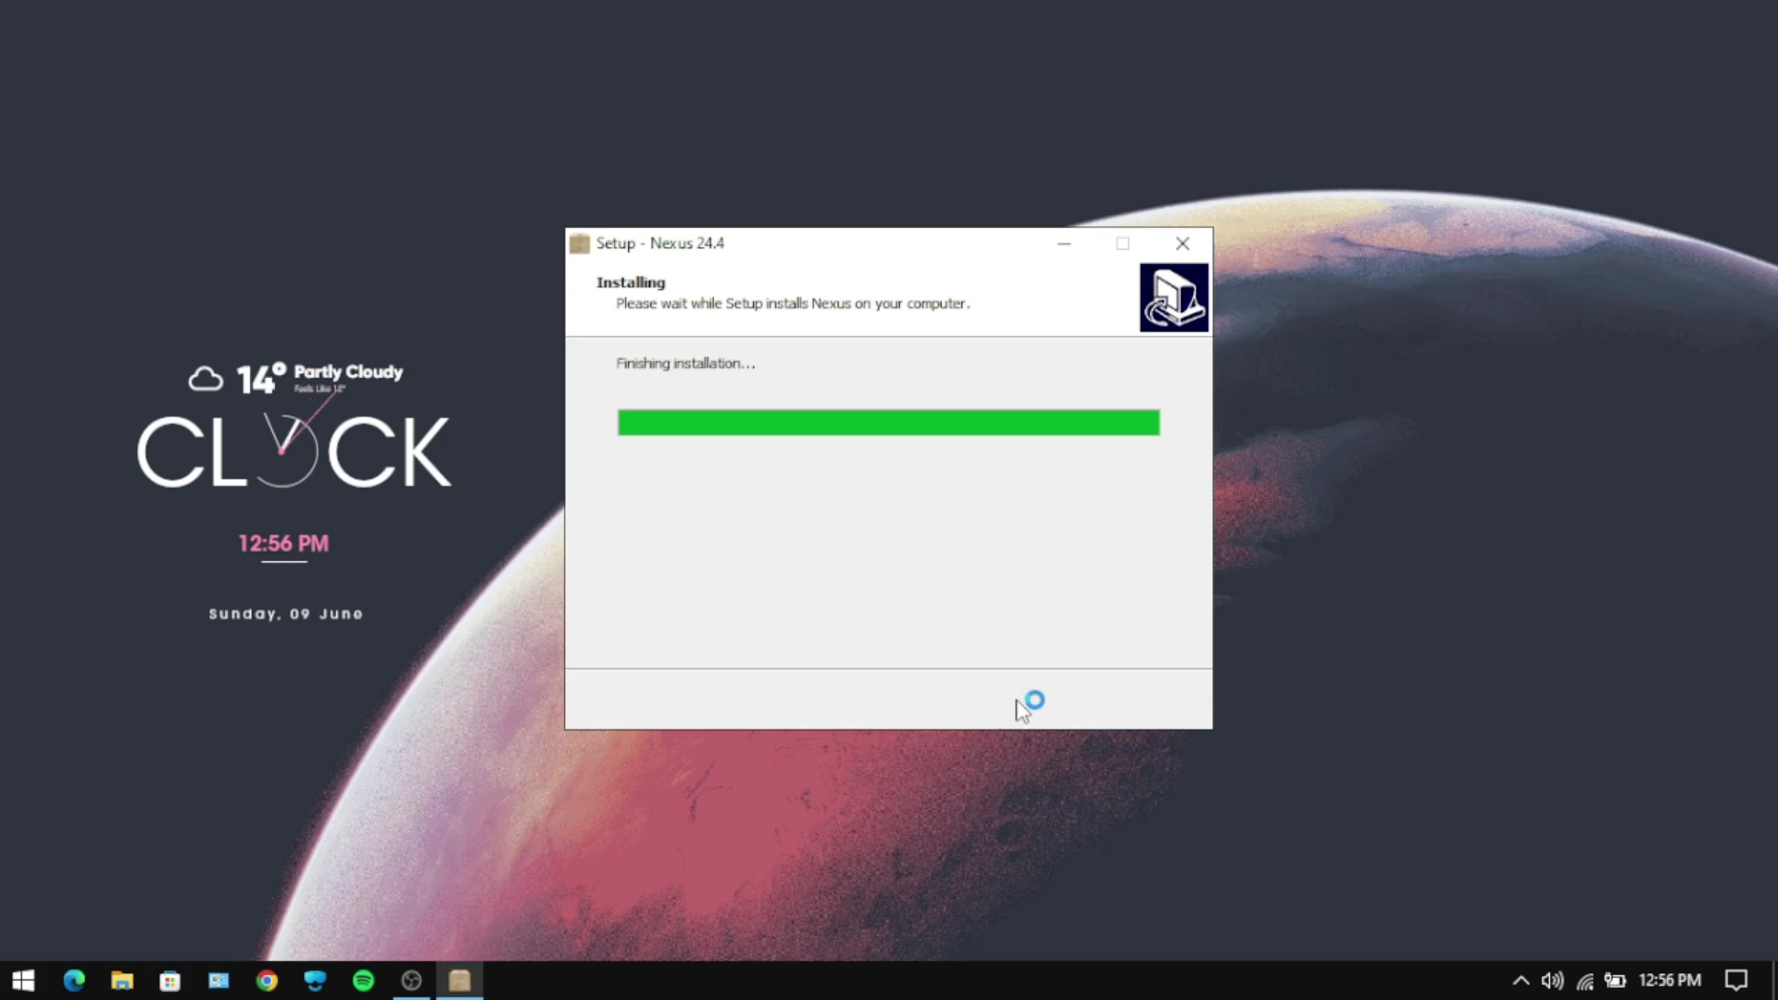
left_click(1022, 706)
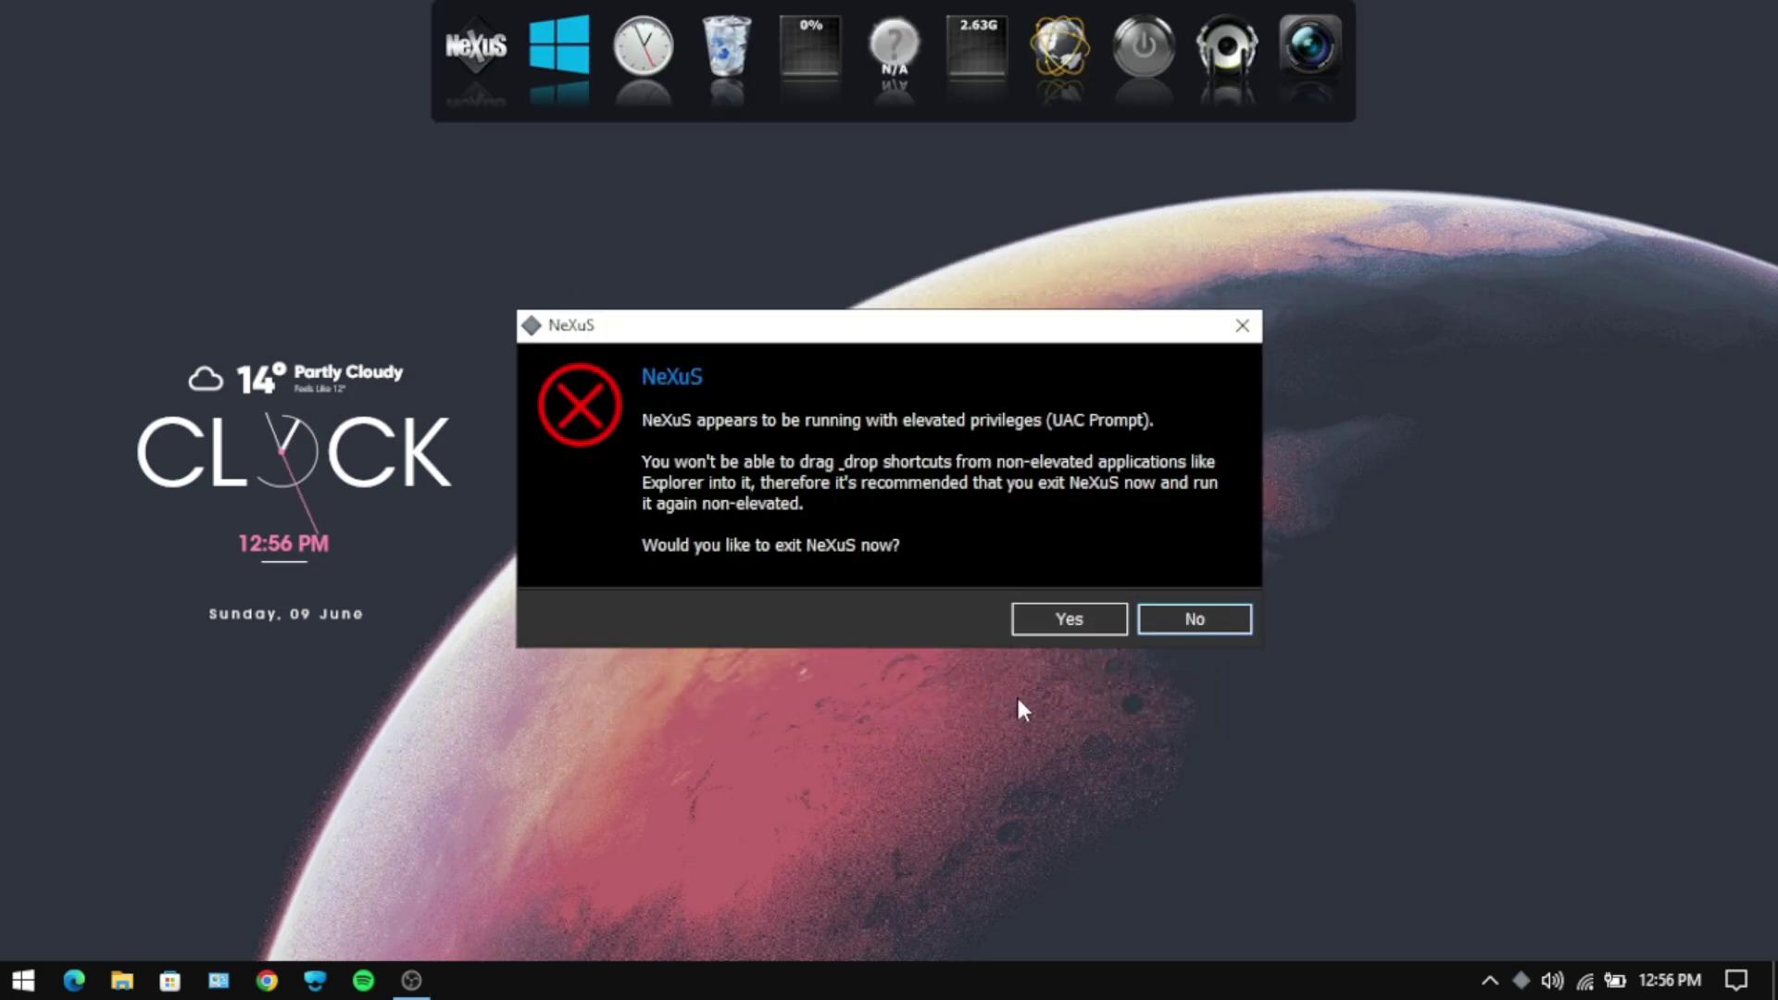
left_click(1195, 621)
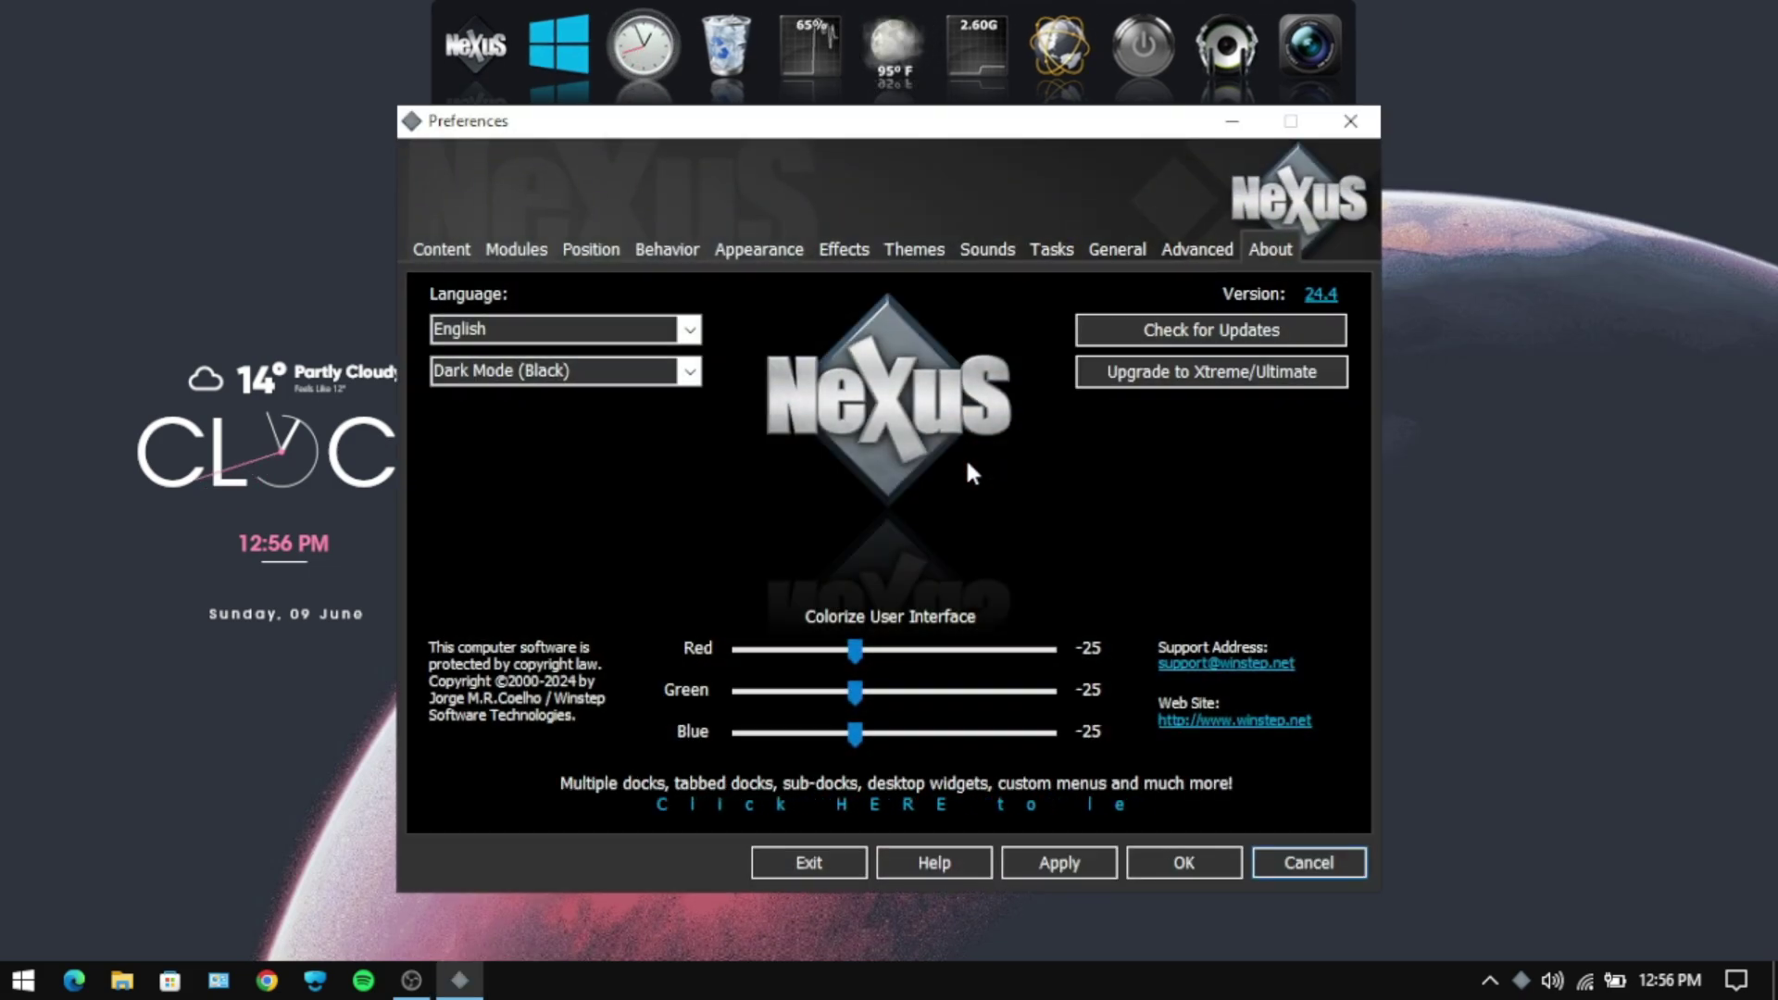
- Restore the Nexus dock settings from wsbackup.wbk in the Icons folder of Mars Theme Files, and apply the preferences
left_click(1185, 254)
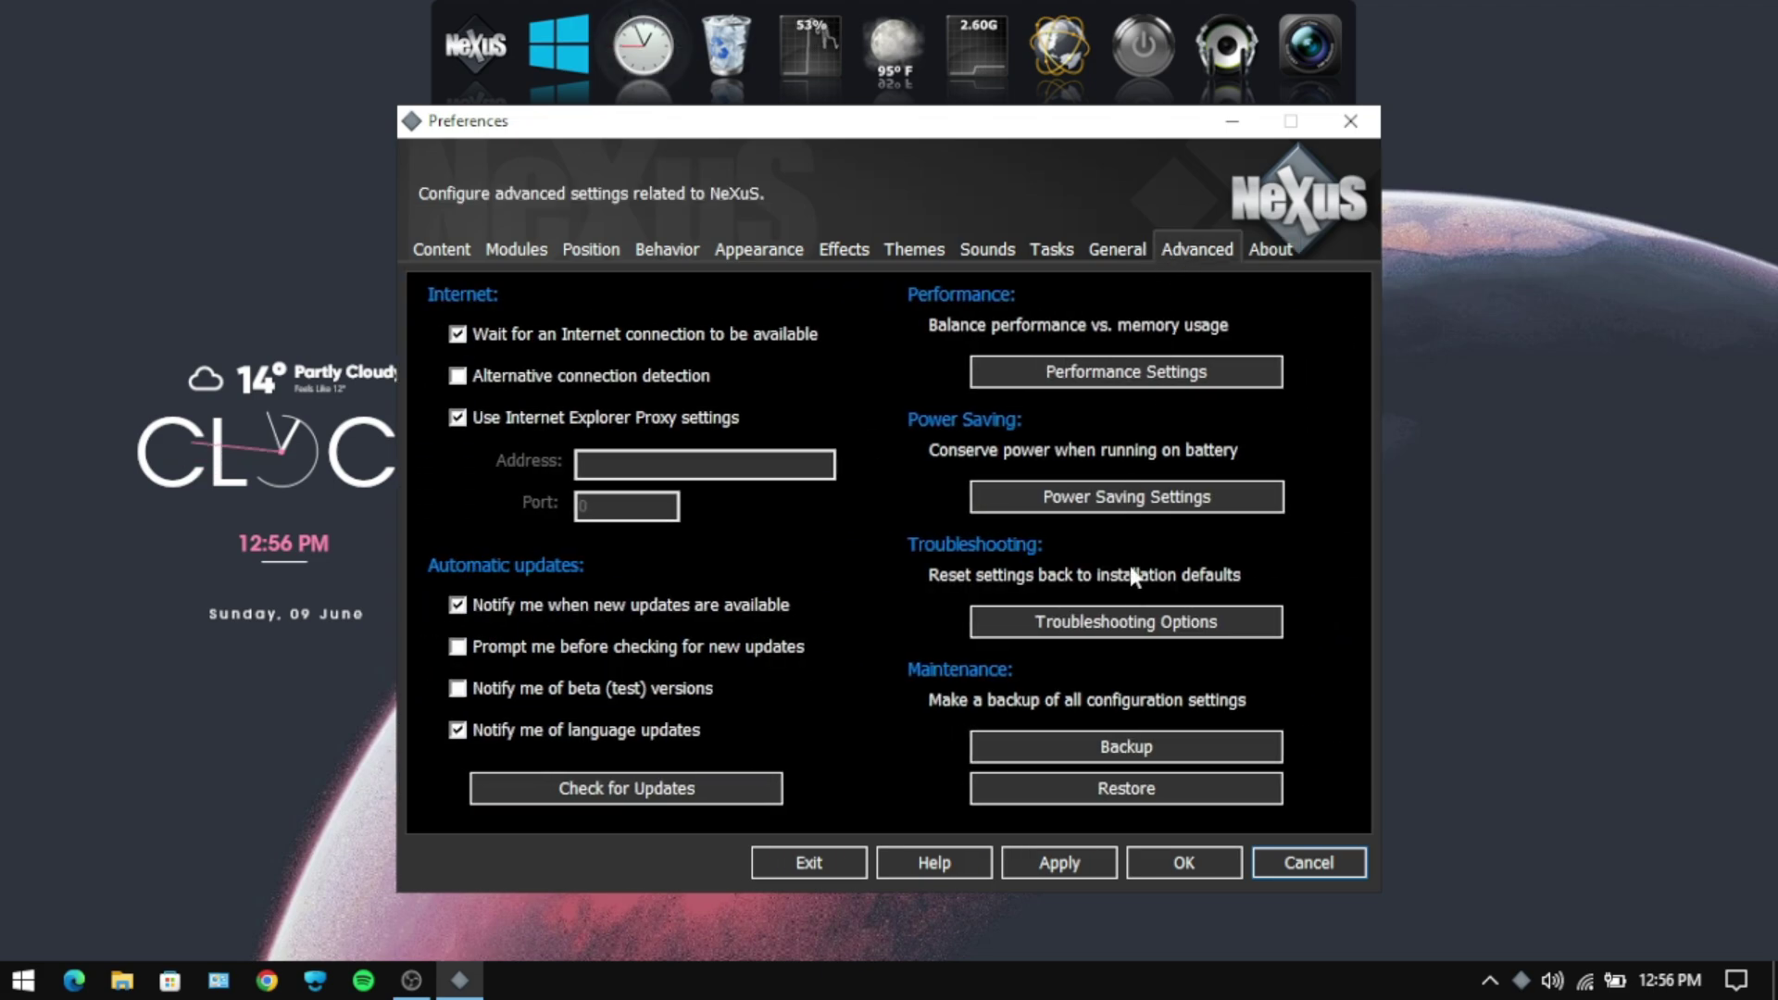
left_click(1130, 791)
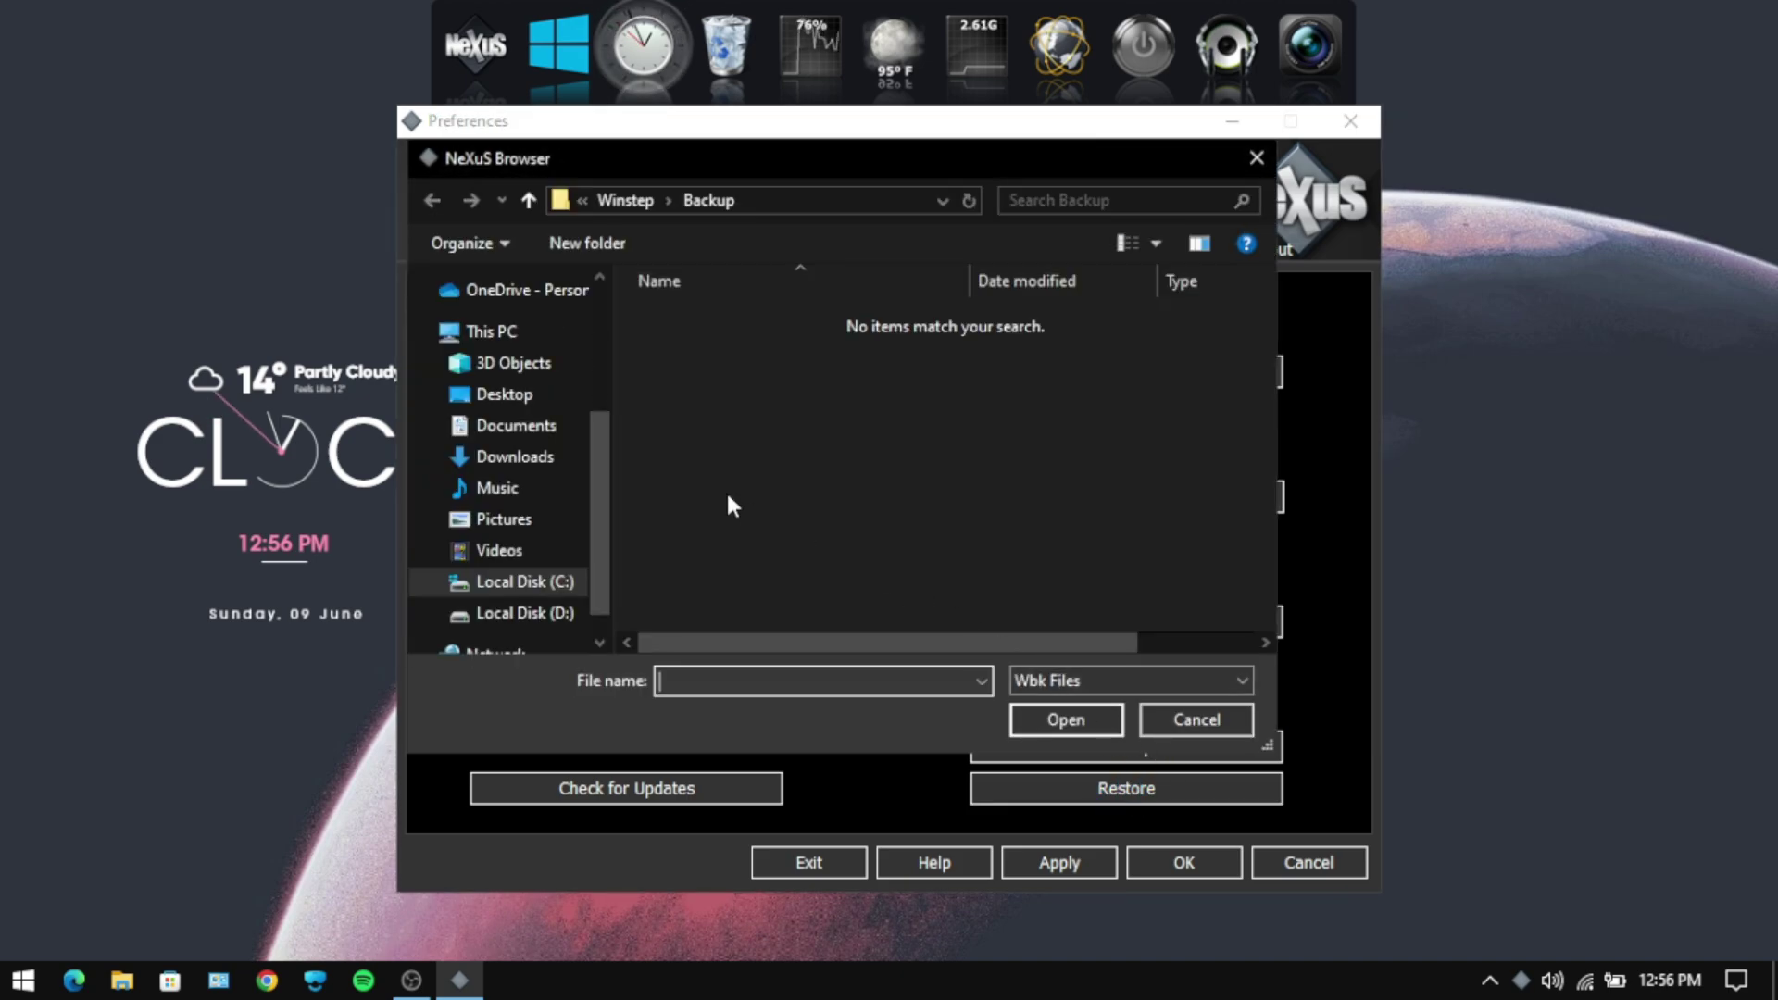
left_click(554, 460)
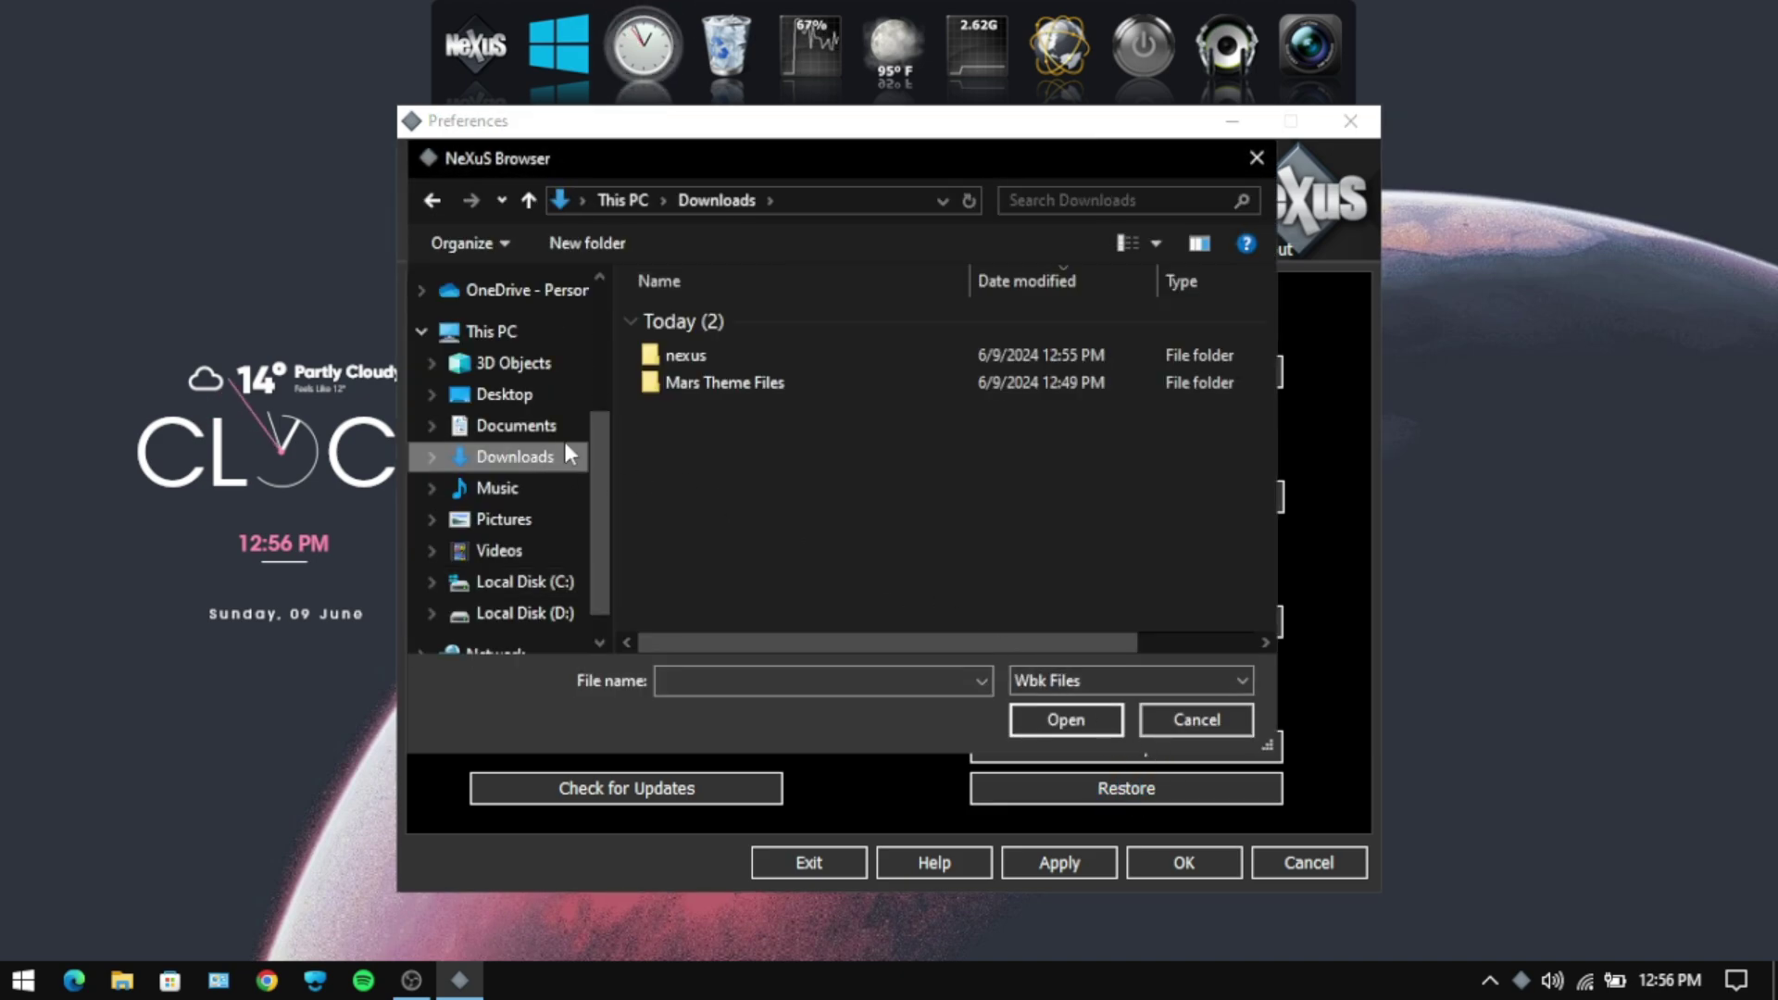
left_click(713, 384)
double_click(713, 383)
double_click(694, 319)
left_click(708, 324)
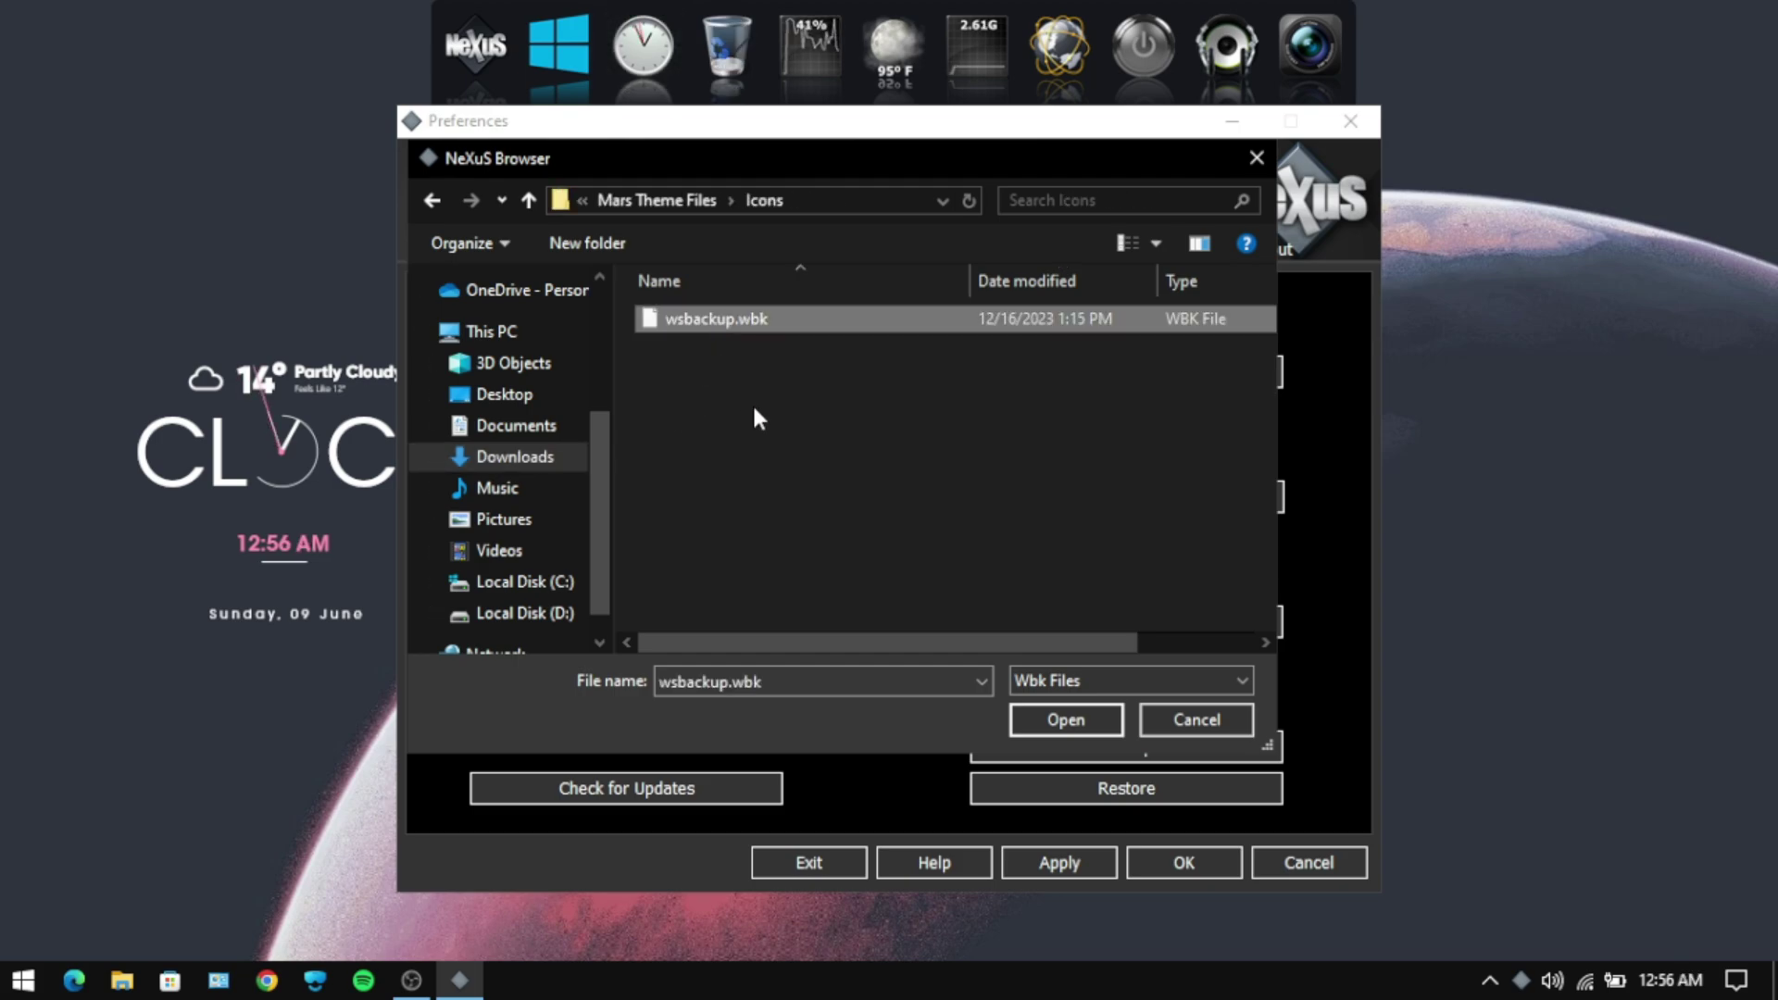
left_click(1040, 719)
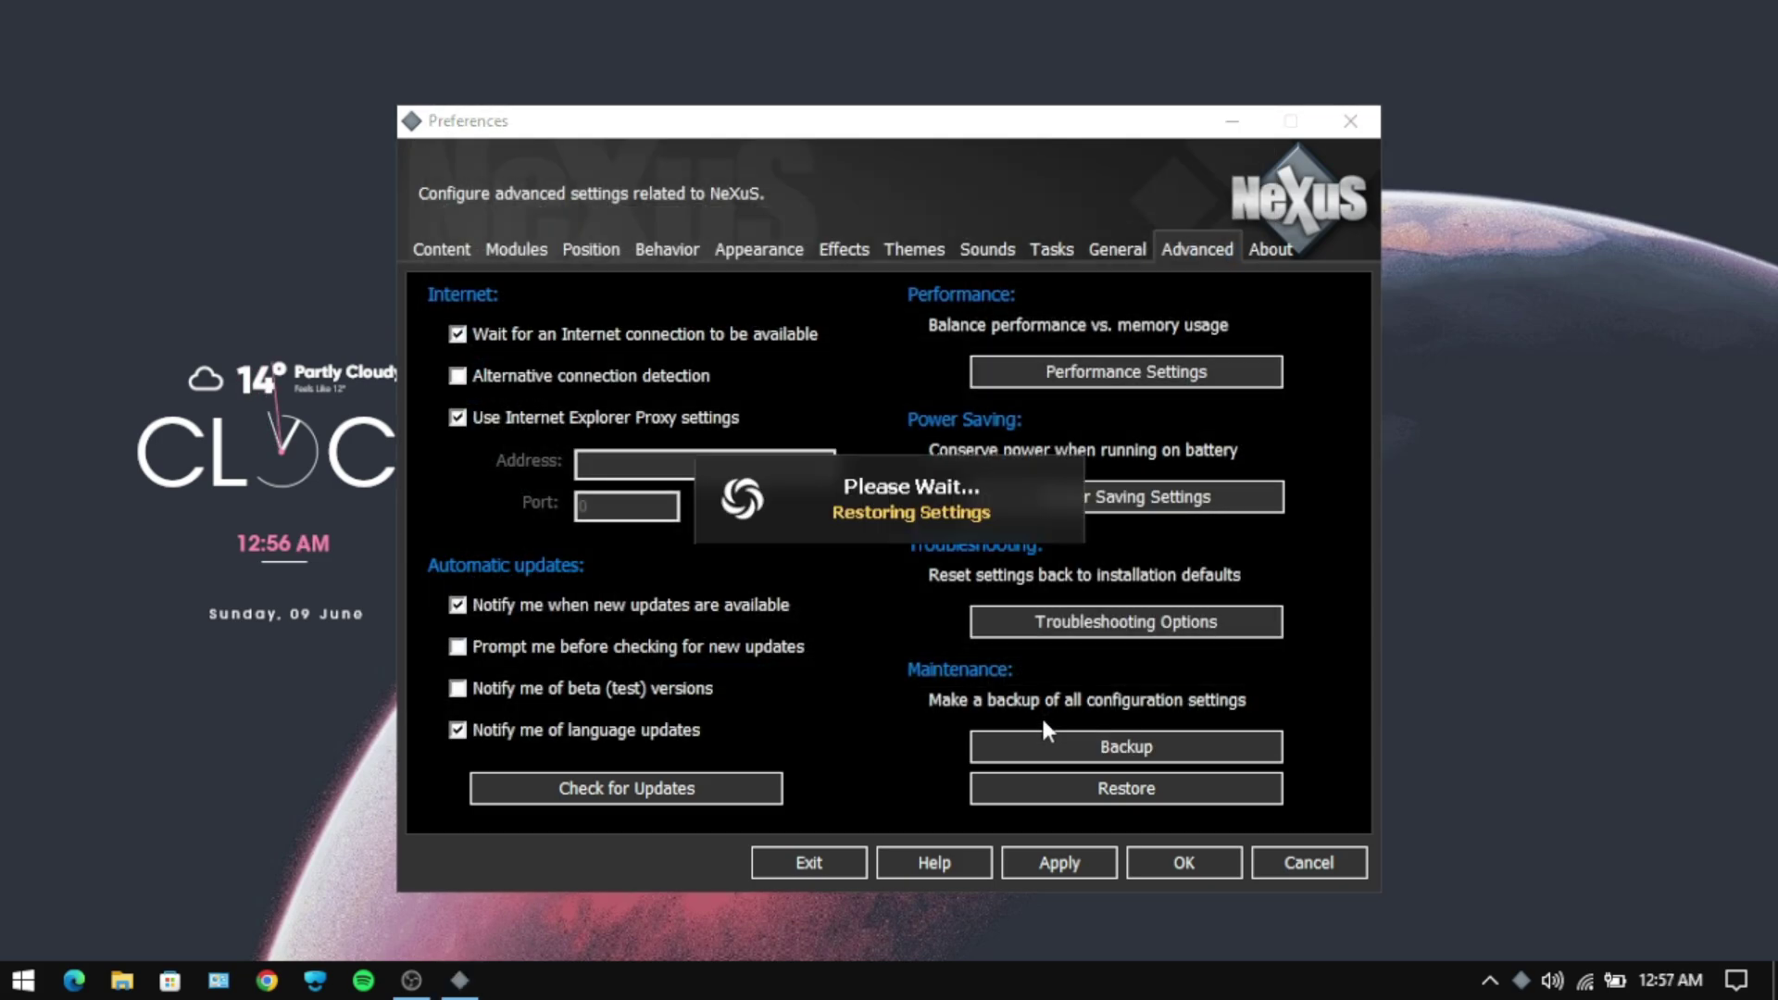
left_click(1055, 862)
left_click(1186, 862)
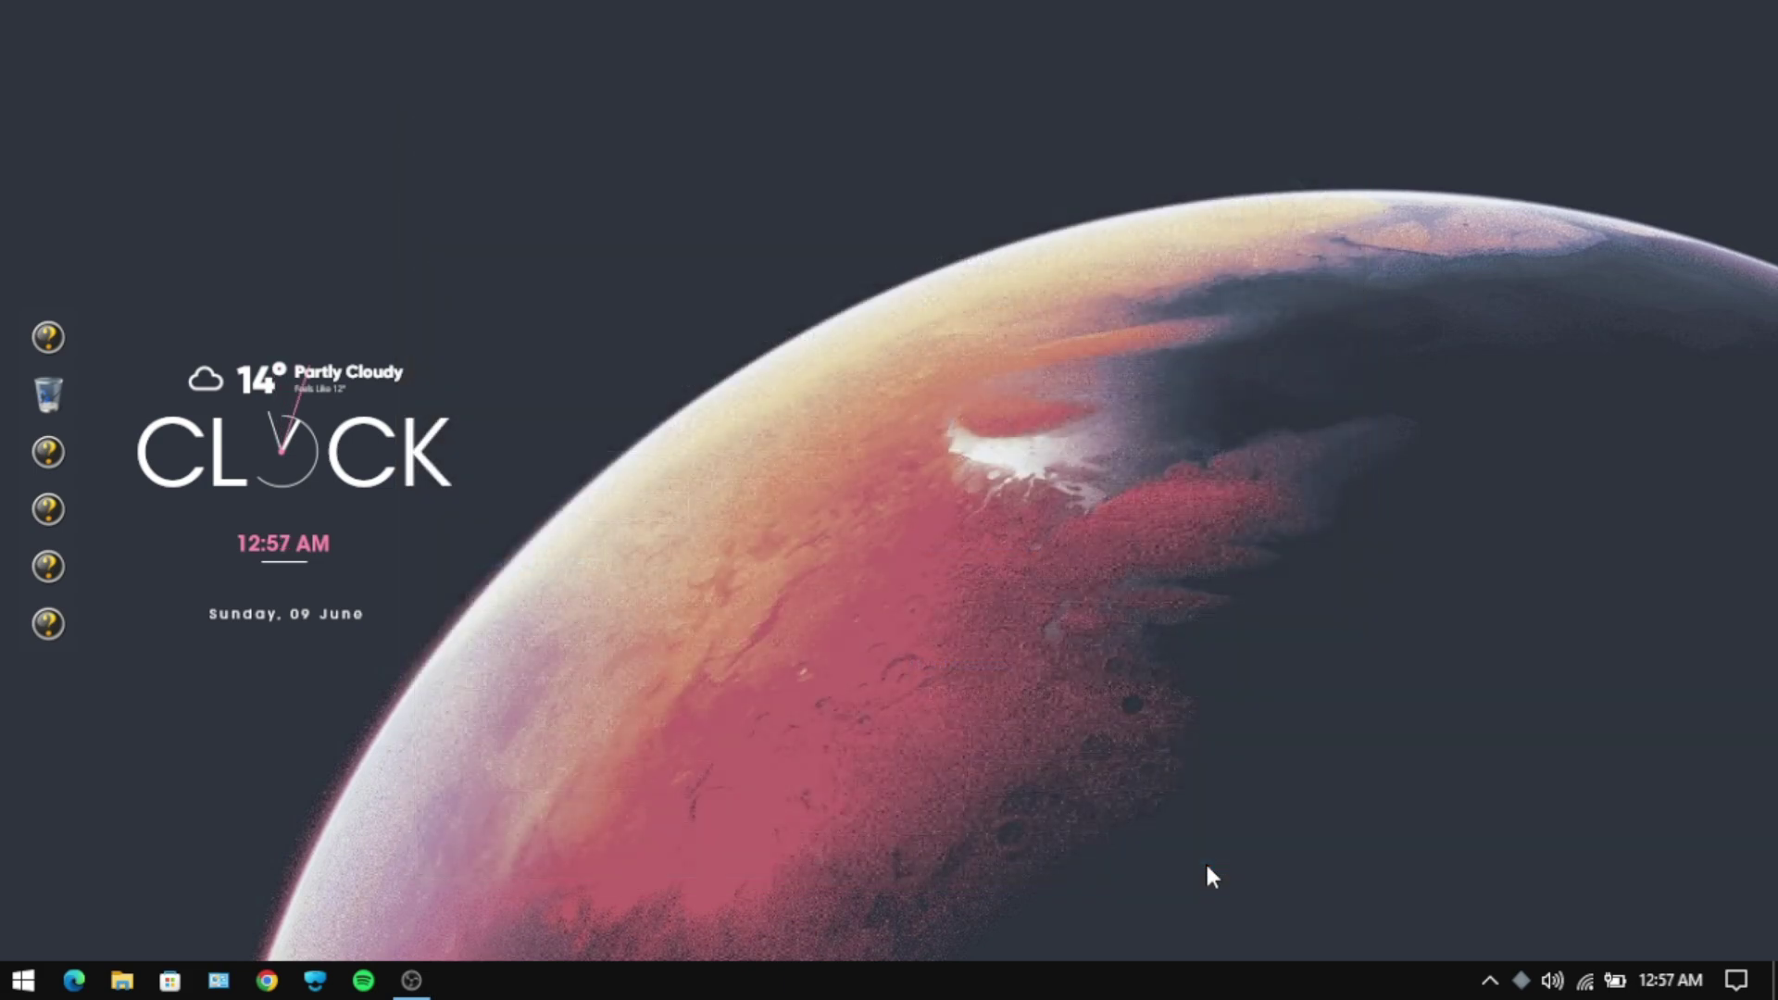
- Change the Start Menu dock item's icon to the Windows image from the Icons folder of Mars Theme Files
right_click(52, 337)
left_click(154, 270)
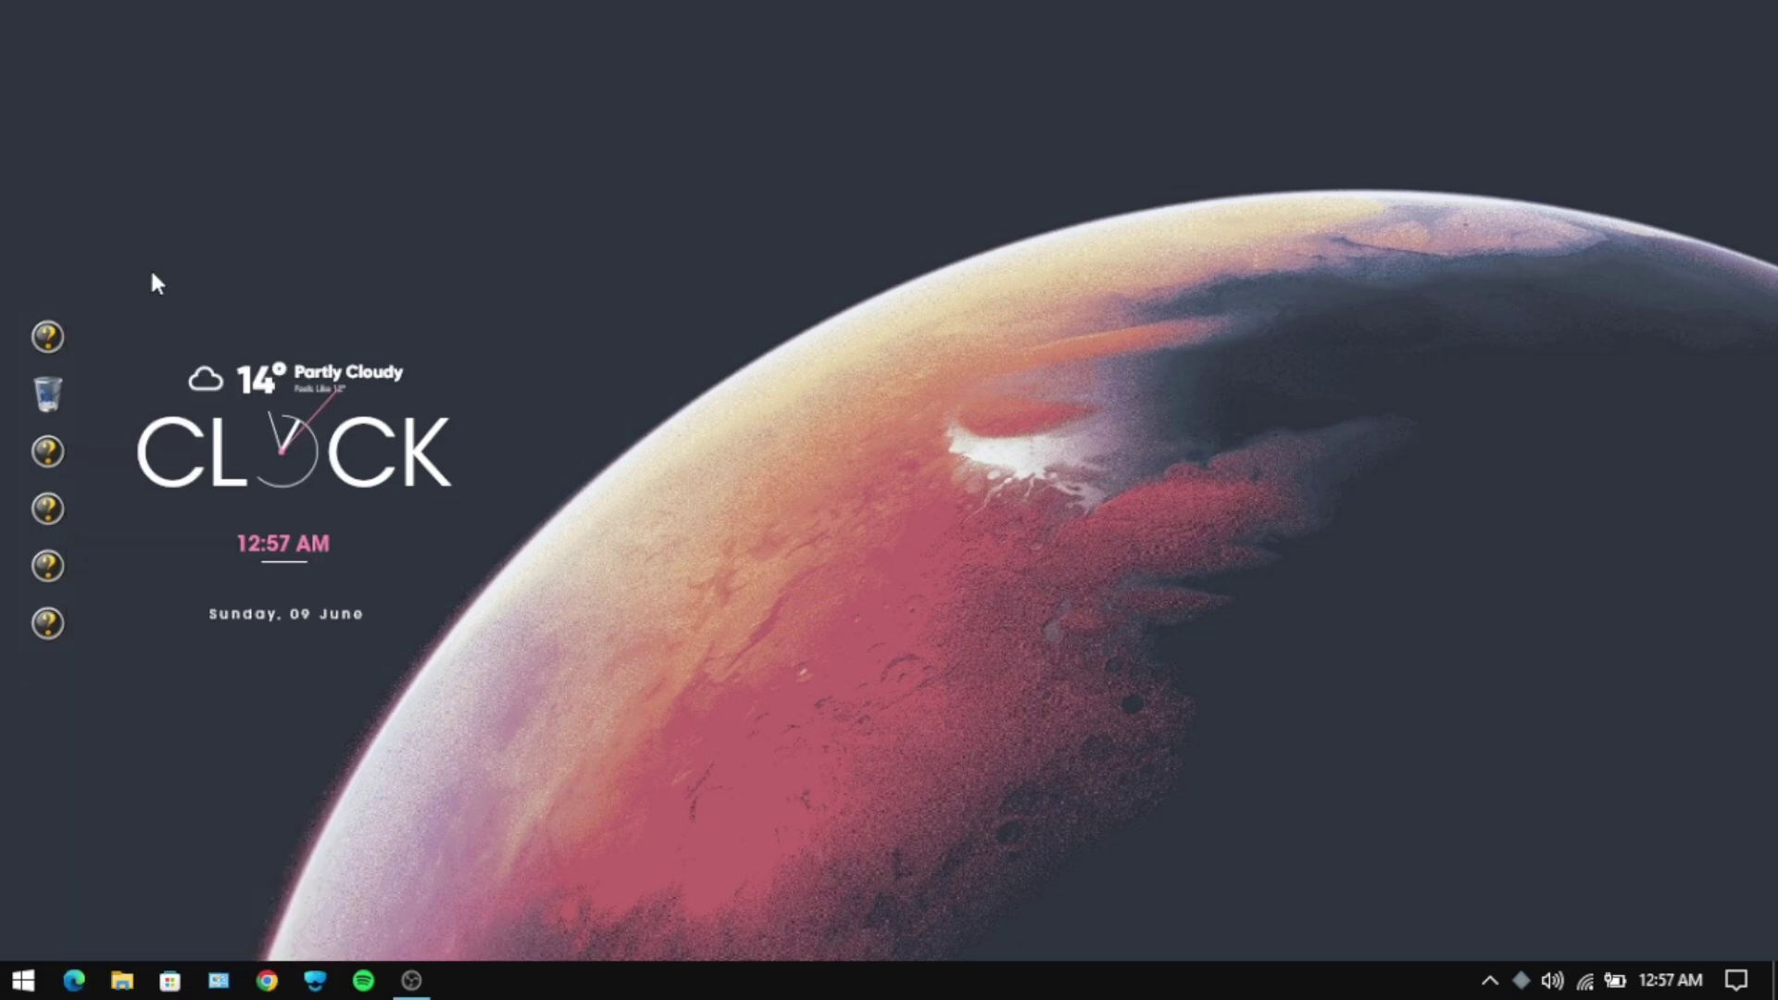
left_click(740, 675)
left_click(1098, 507)
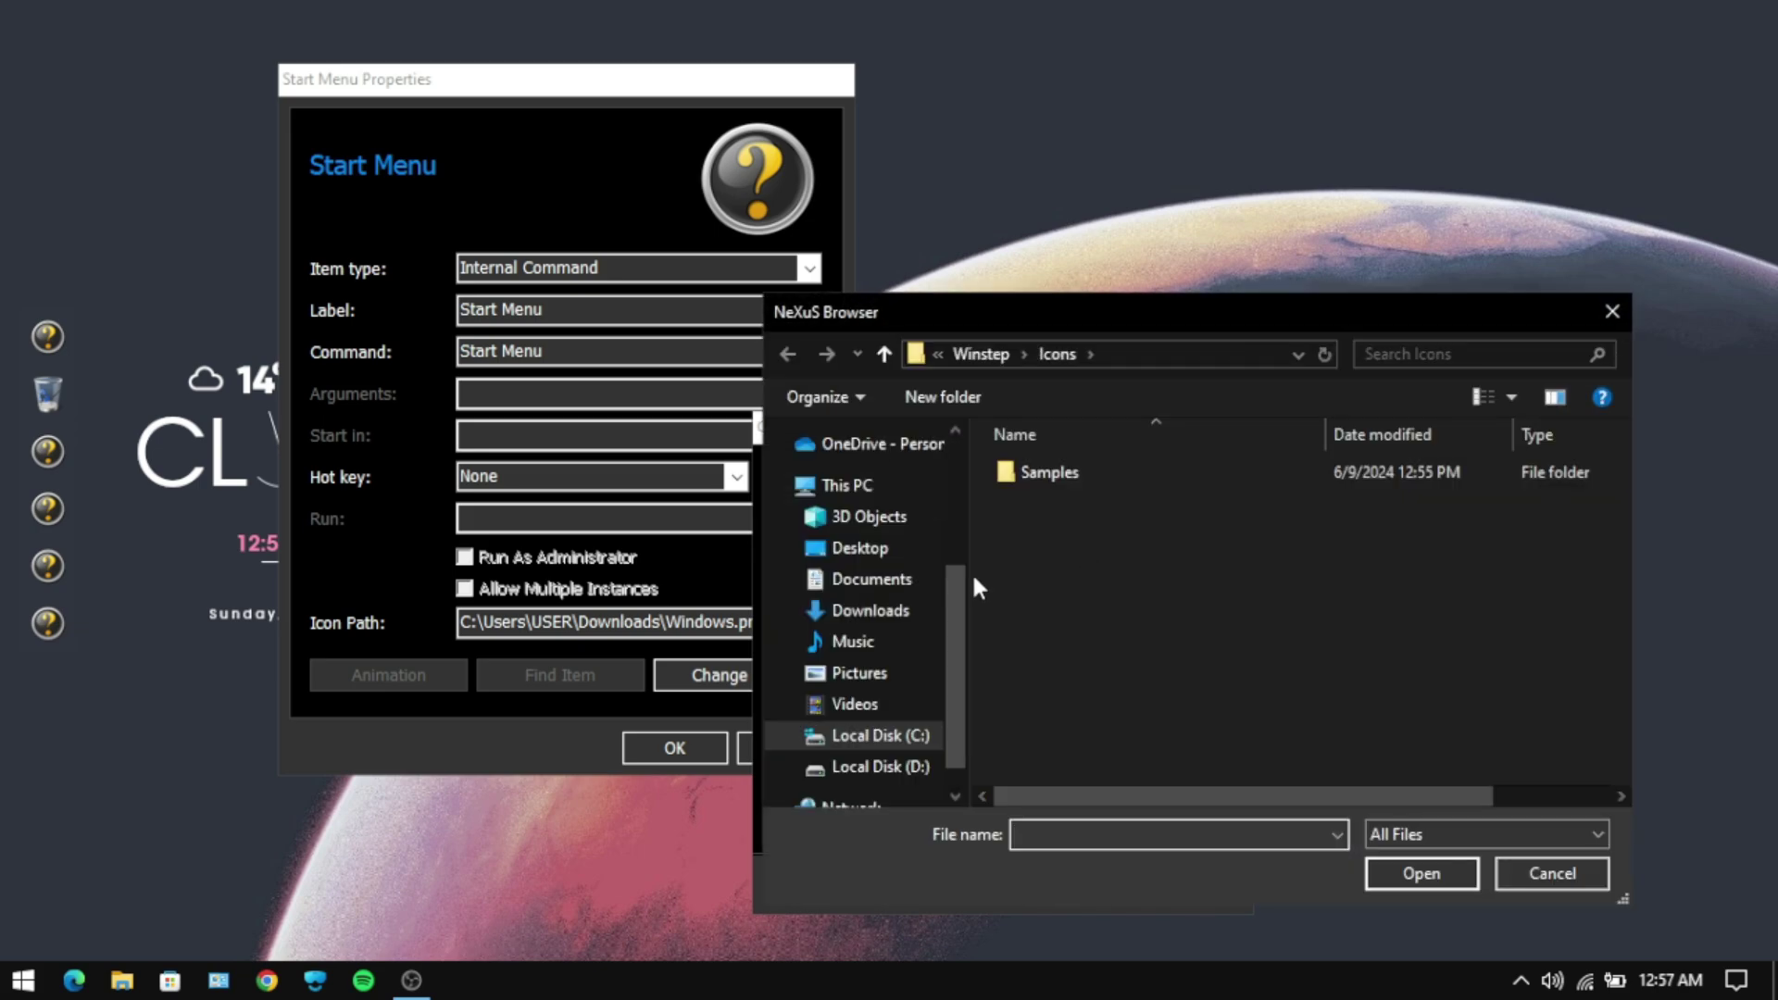
left_click(917, 610)
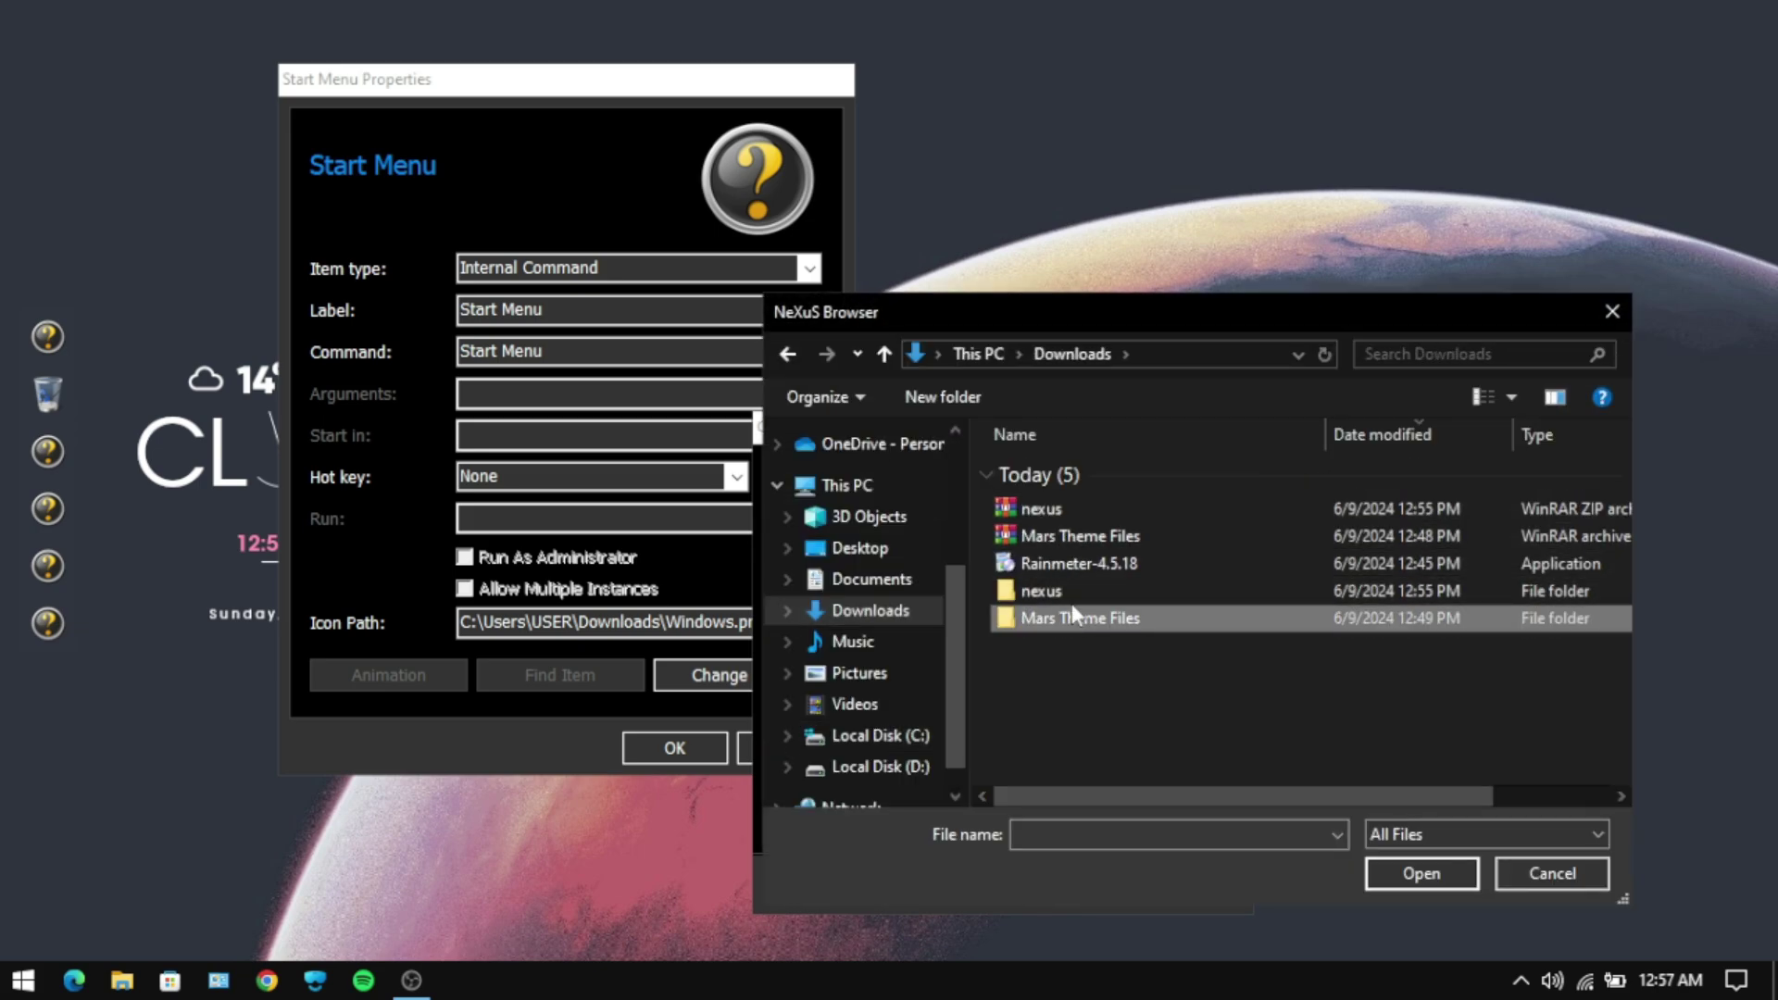
double_click(1075, 617)
double_click(1080, 474)
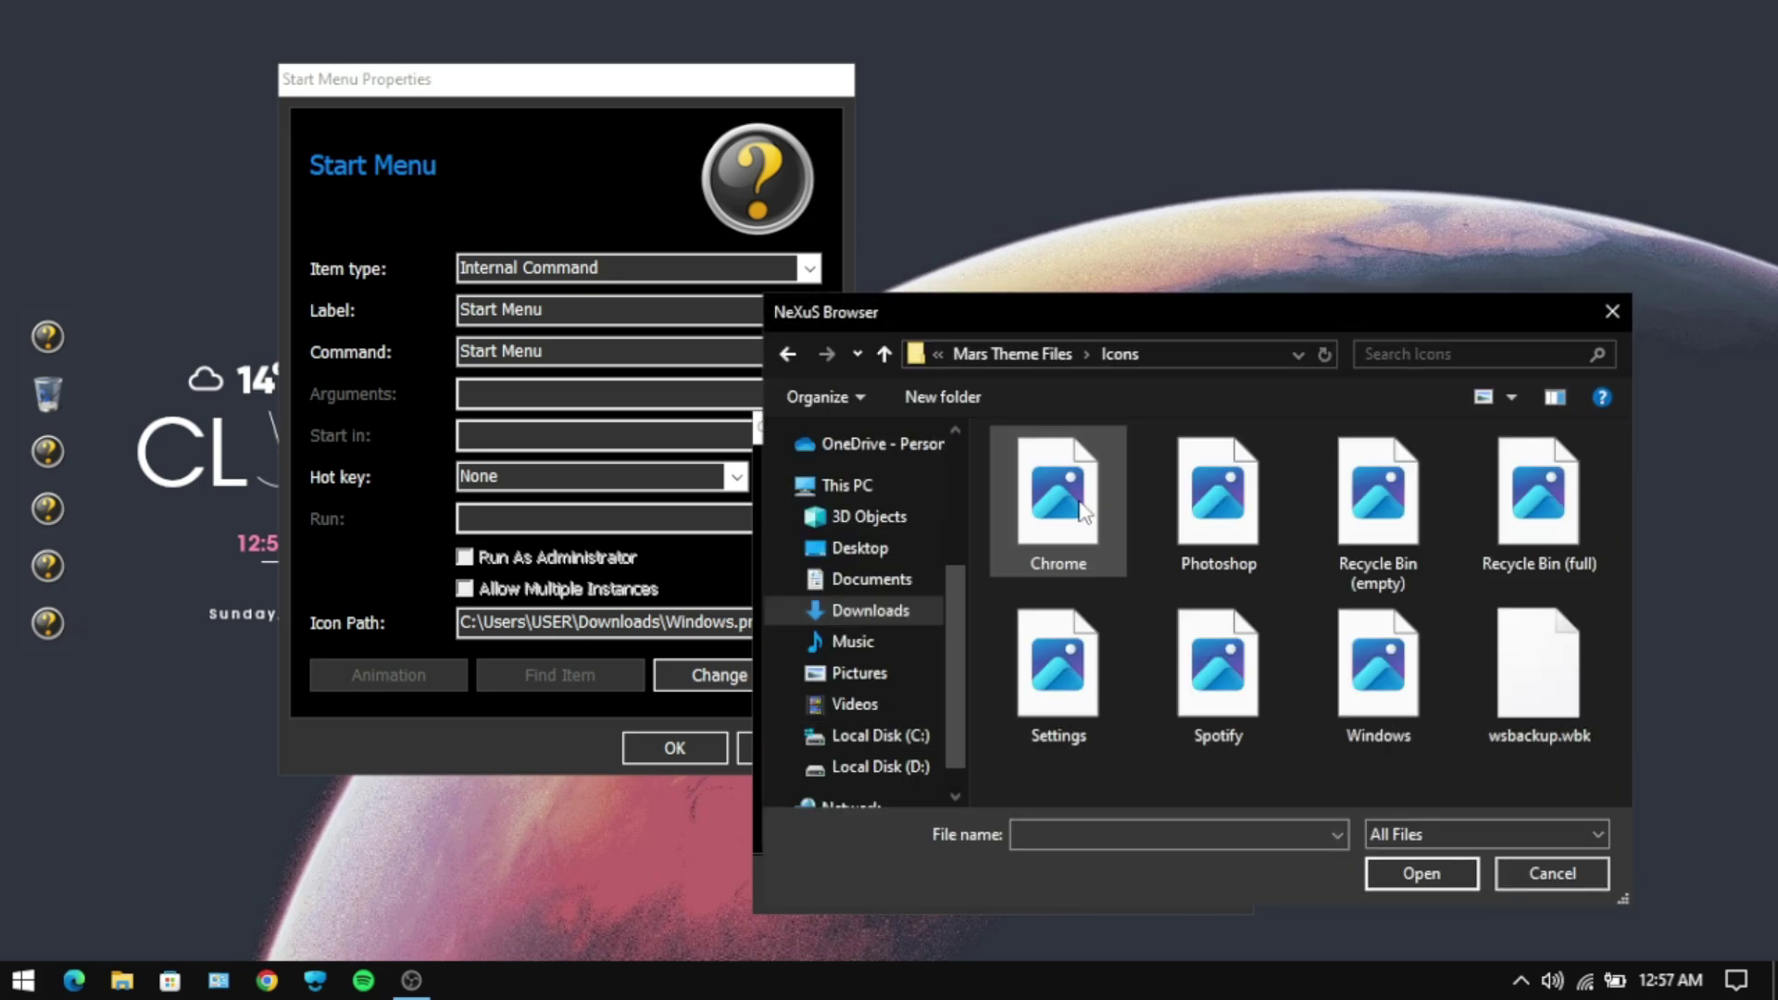
left_click(1417, 669)
left_click(1421, 874)
left_click(1107, 879)
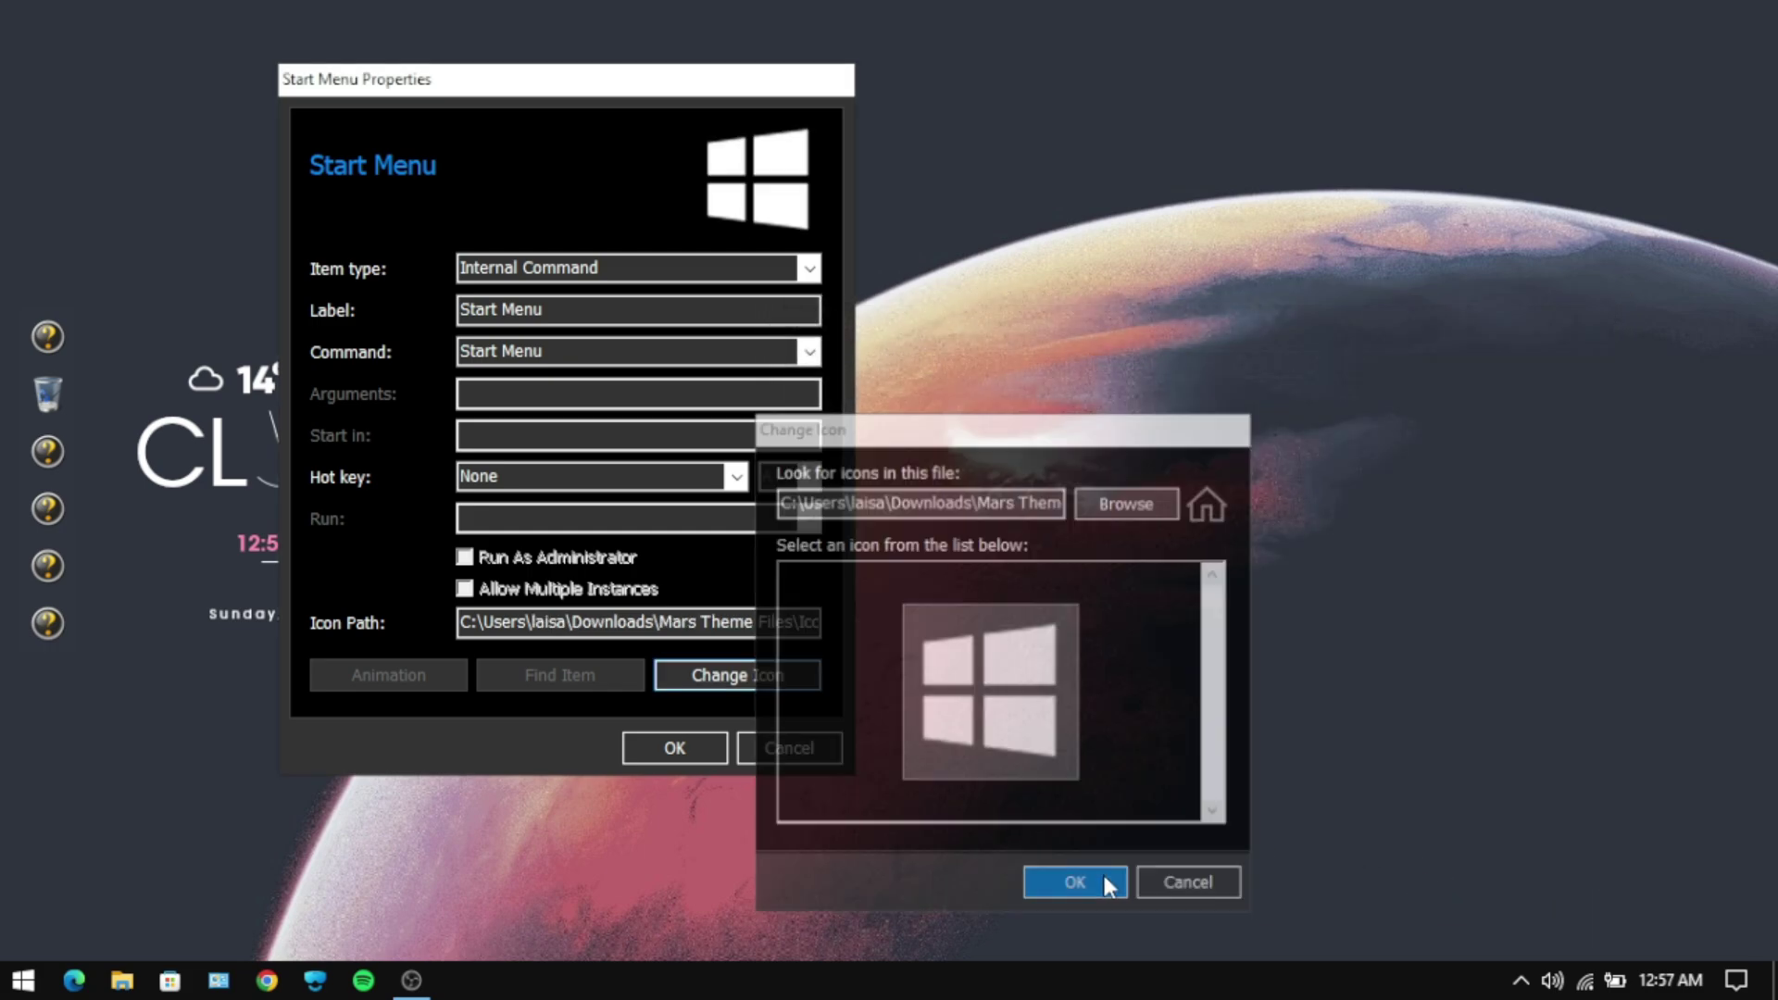
left_click(702, 752)
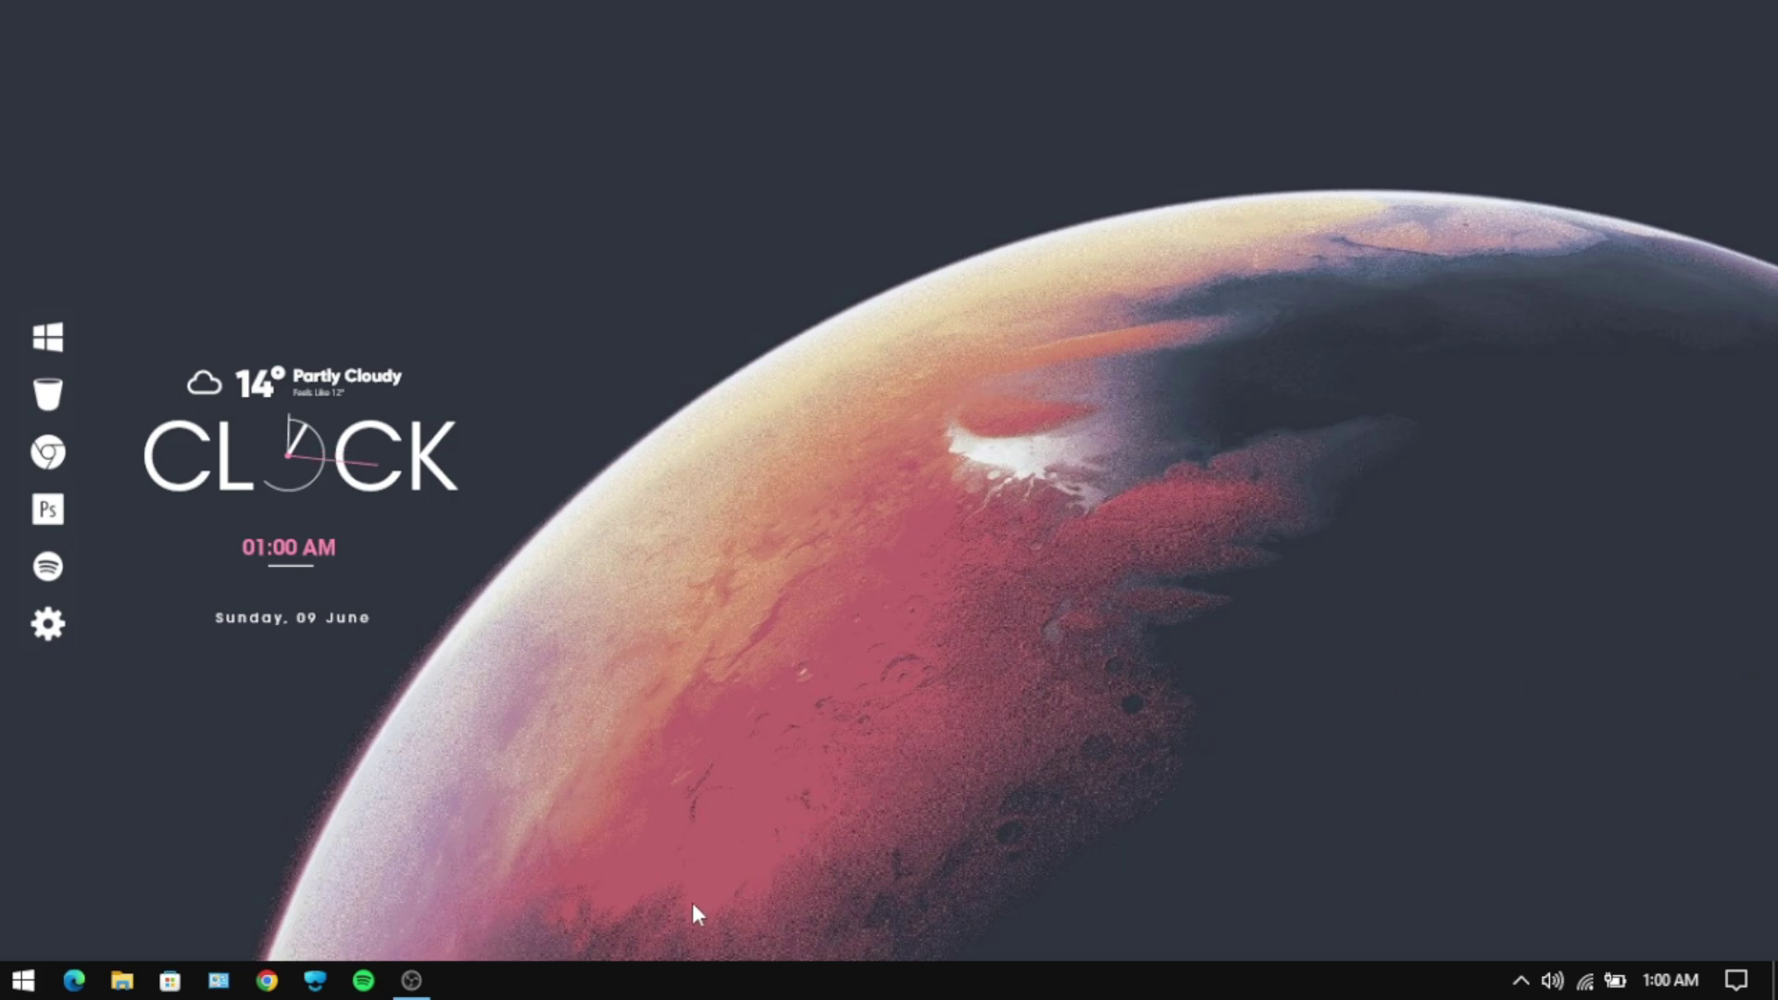
- Turn on automatic hiding of the taskbar in desktop mode and close the Settings window
right_click(654, 984)
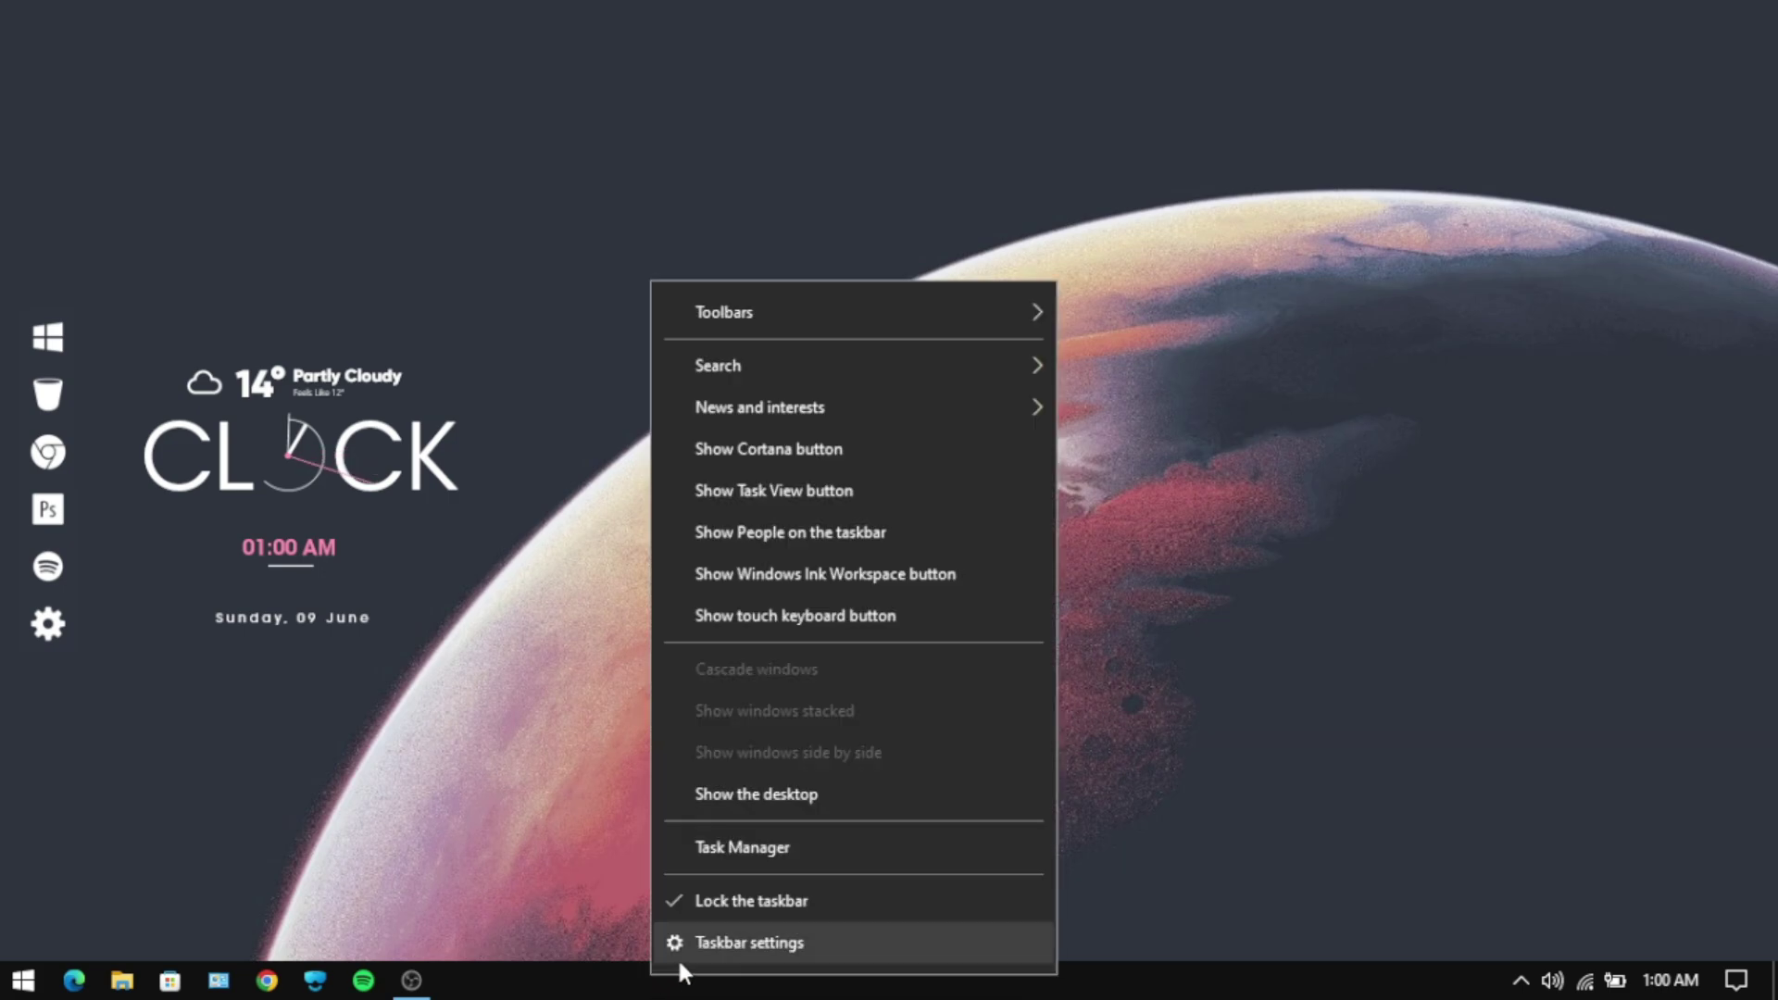
left_click(679, 959)
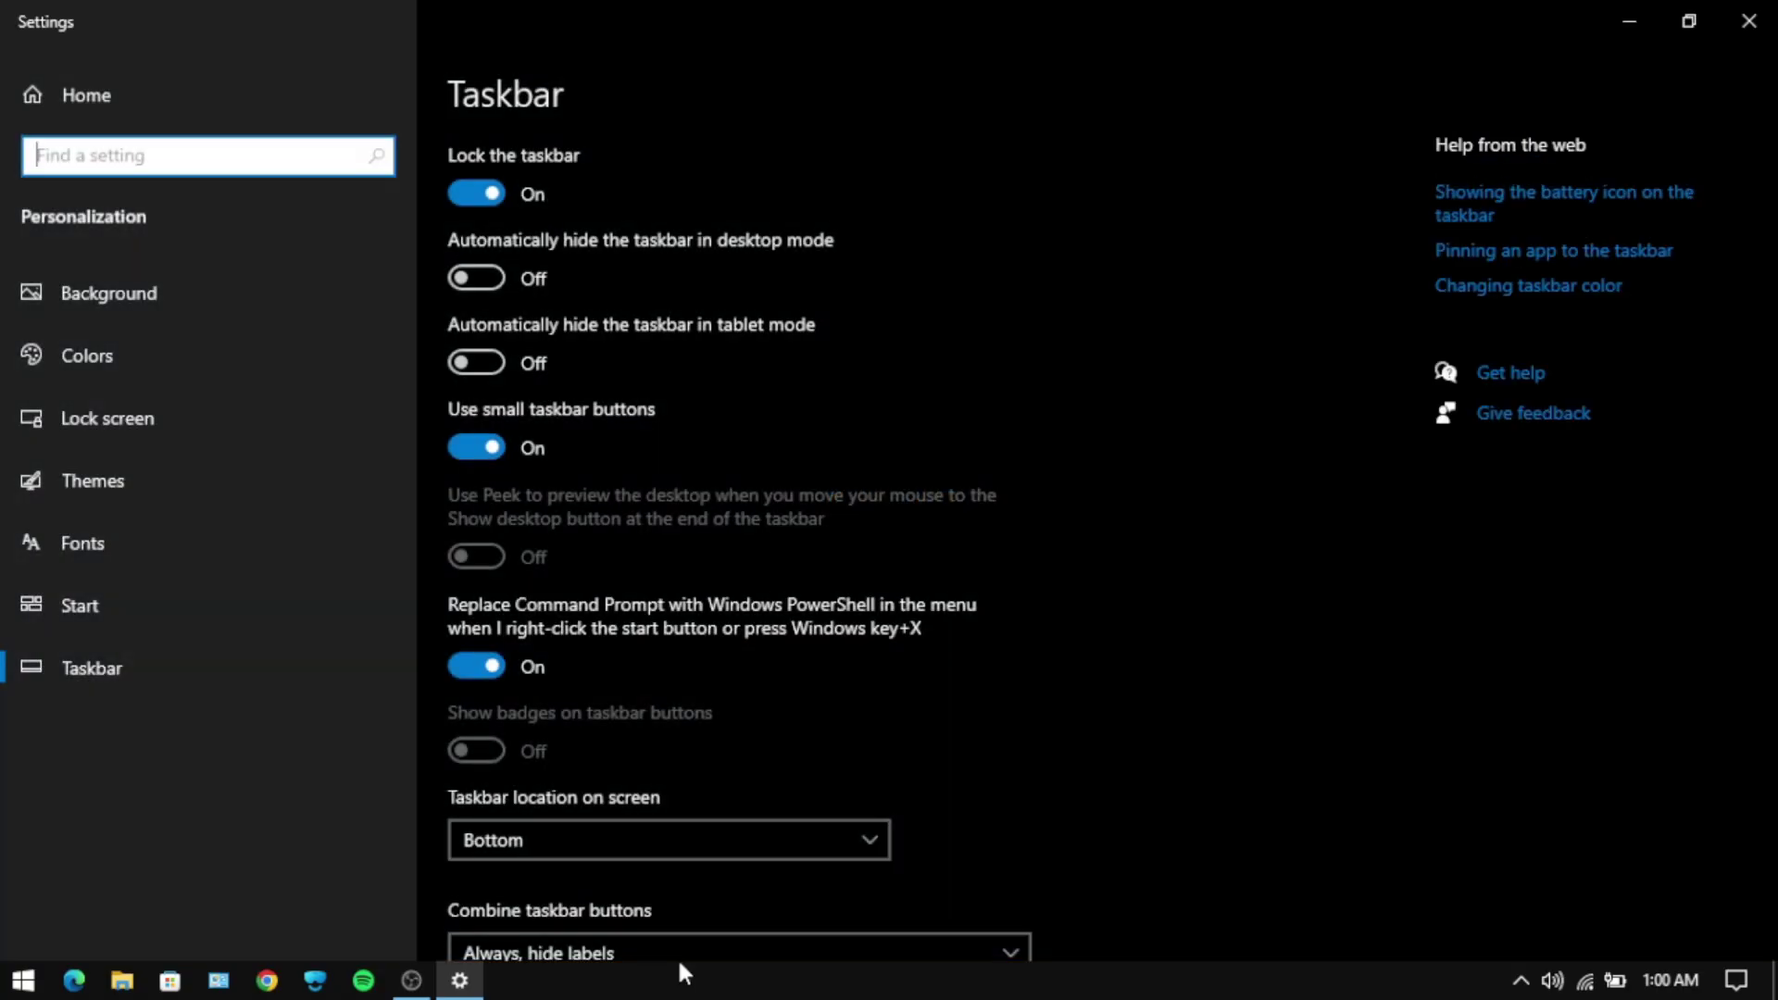
left_click(481, 282)
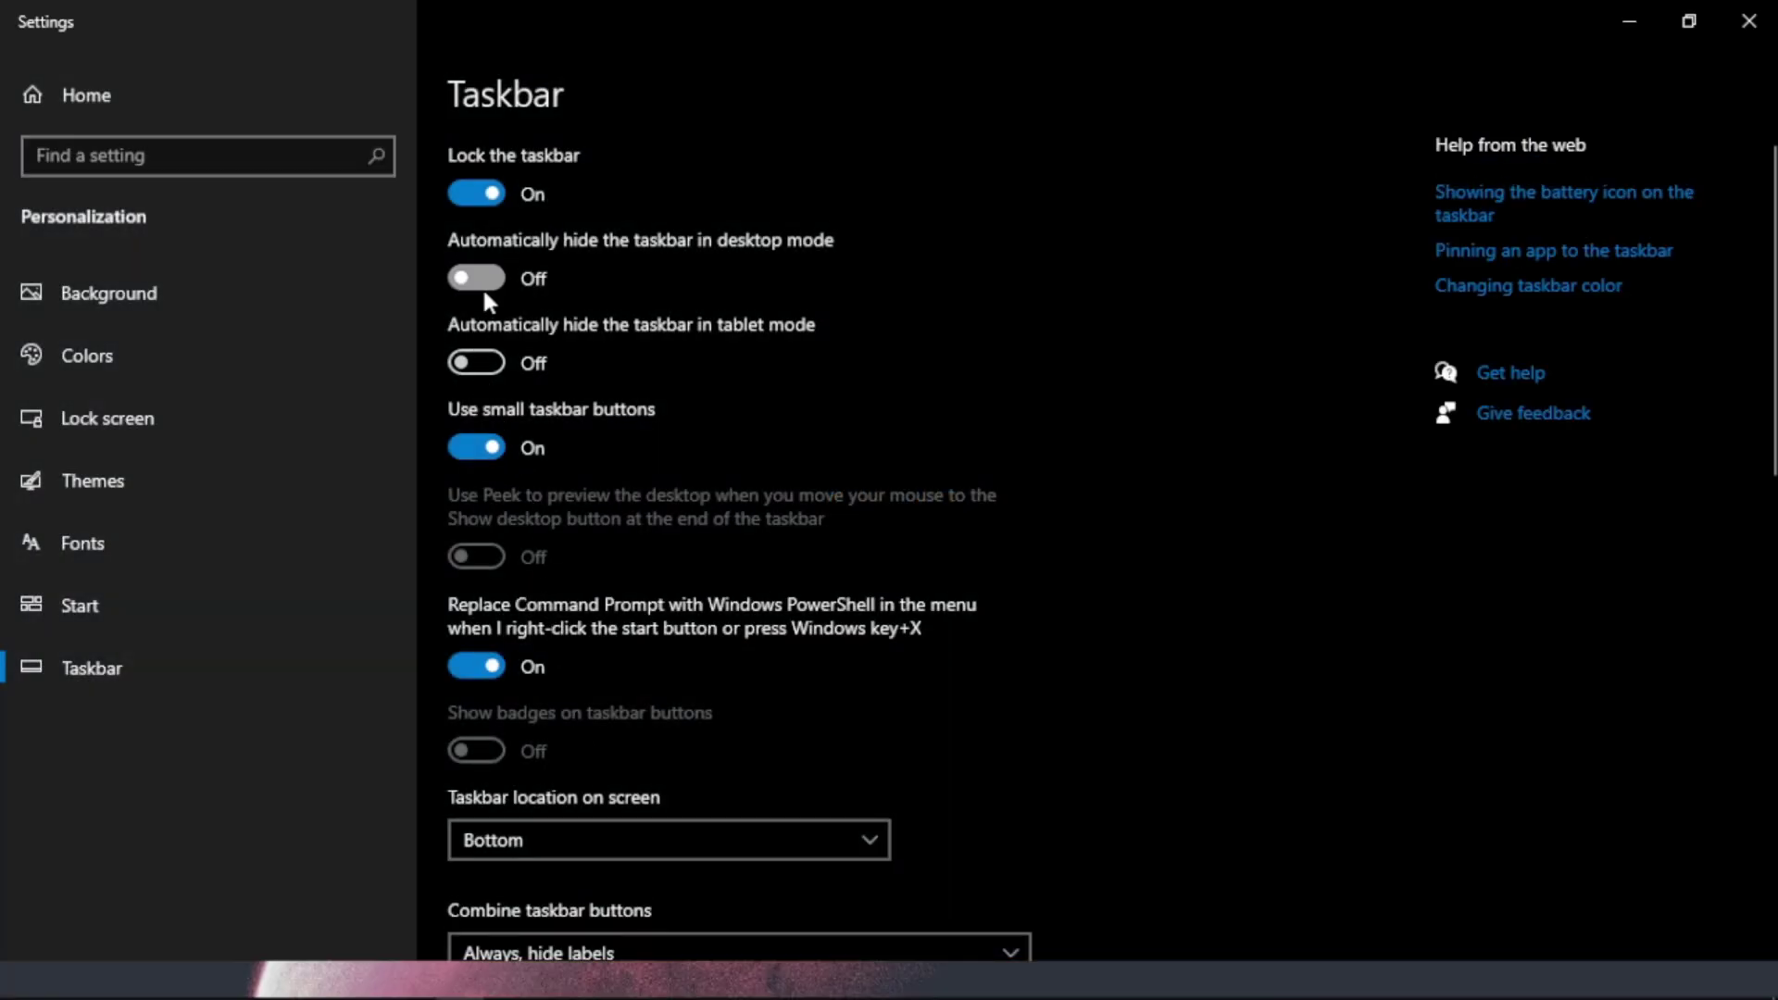
left_click(1748, 20)
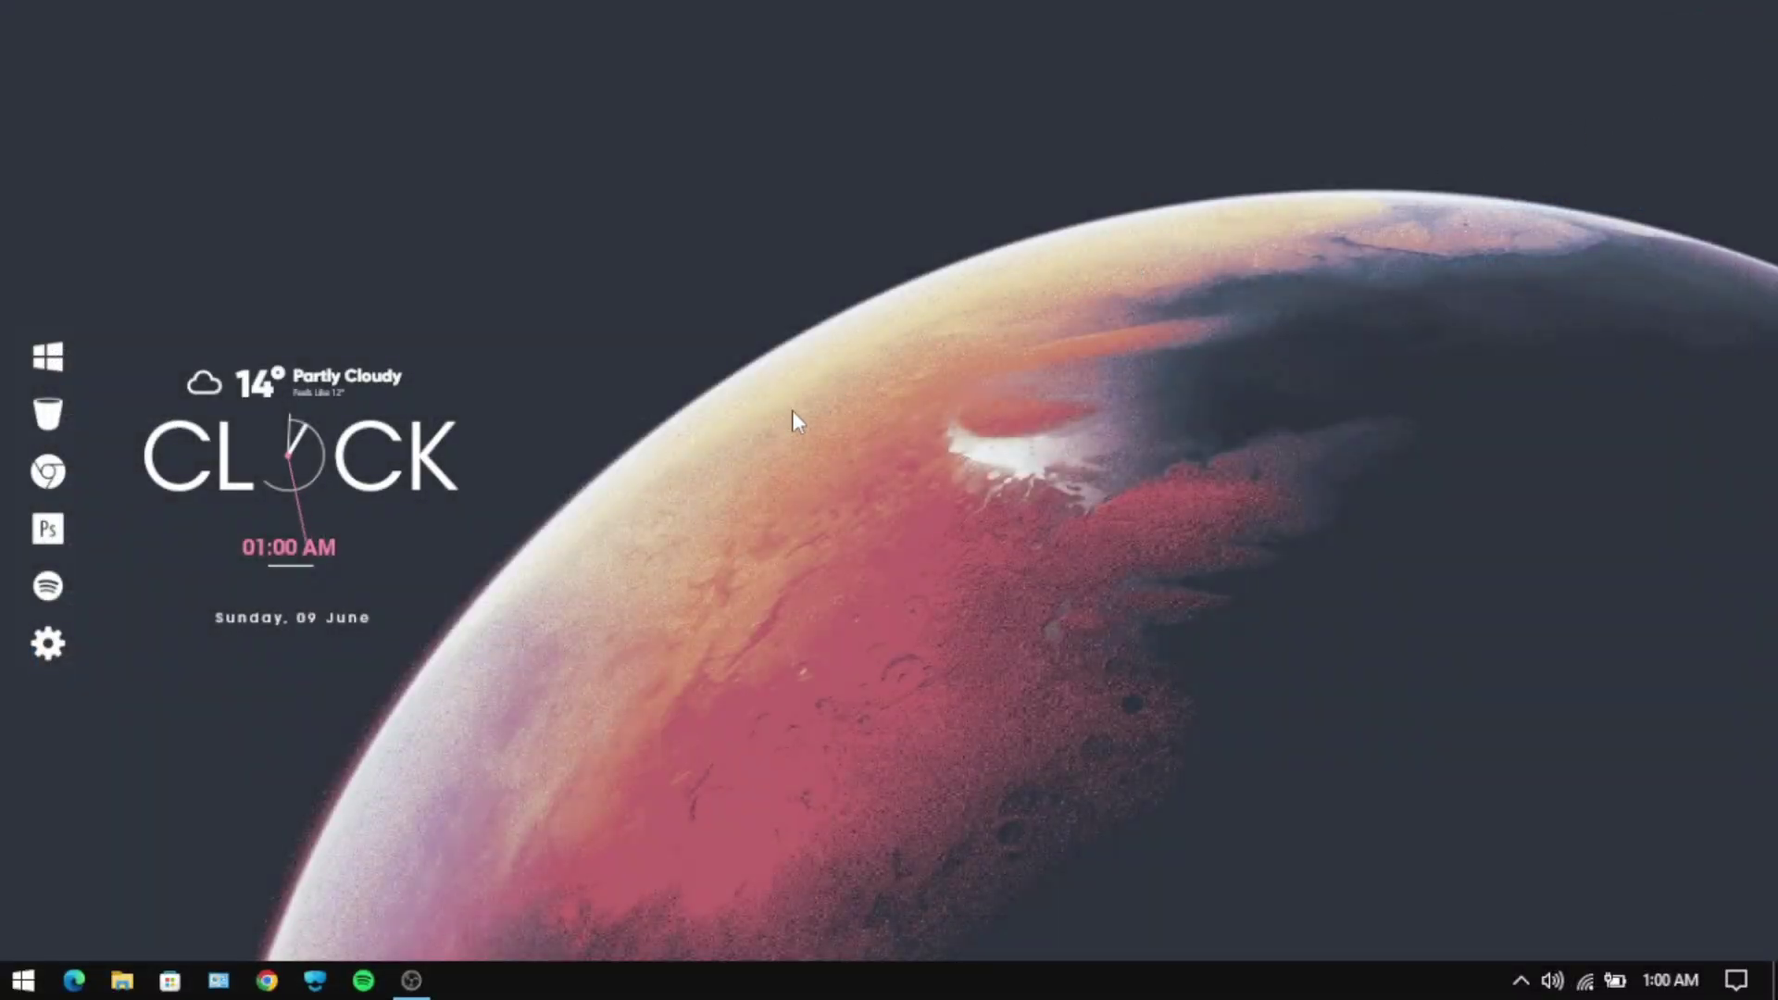